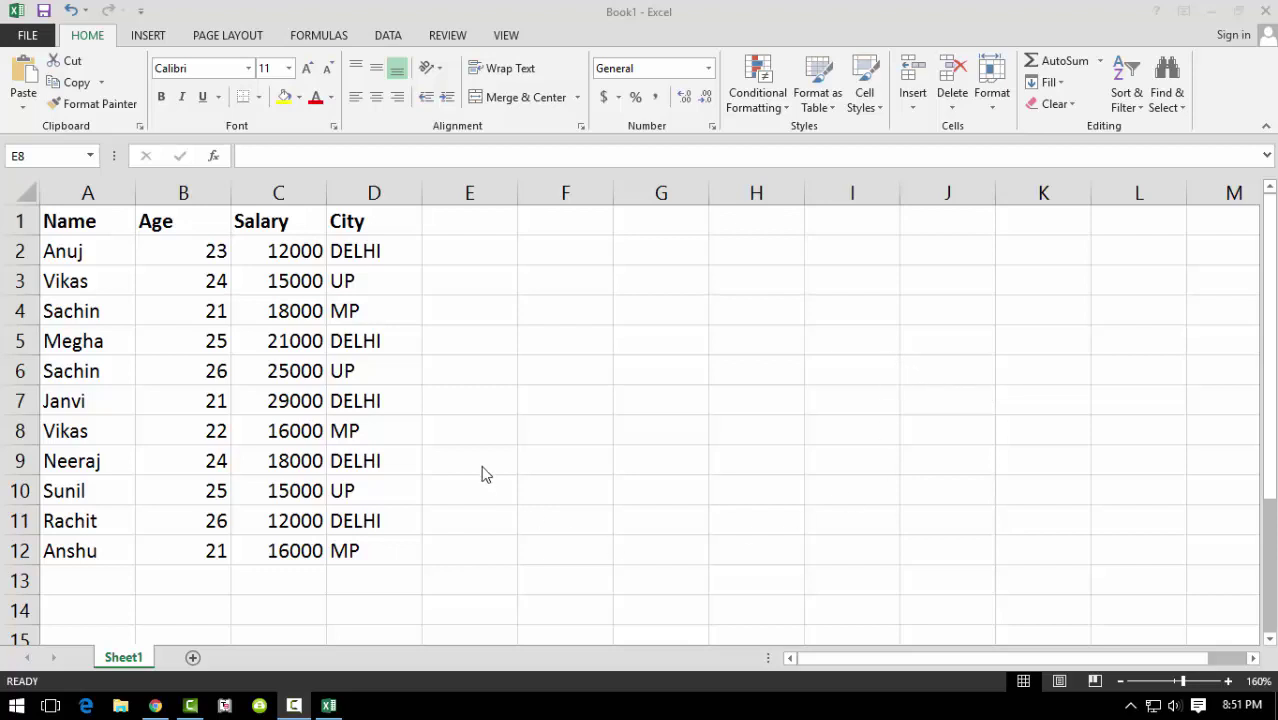
- Review the table: the Name heading, the DELHI entries in rows 2–11, and the City heading
click(112, 223)
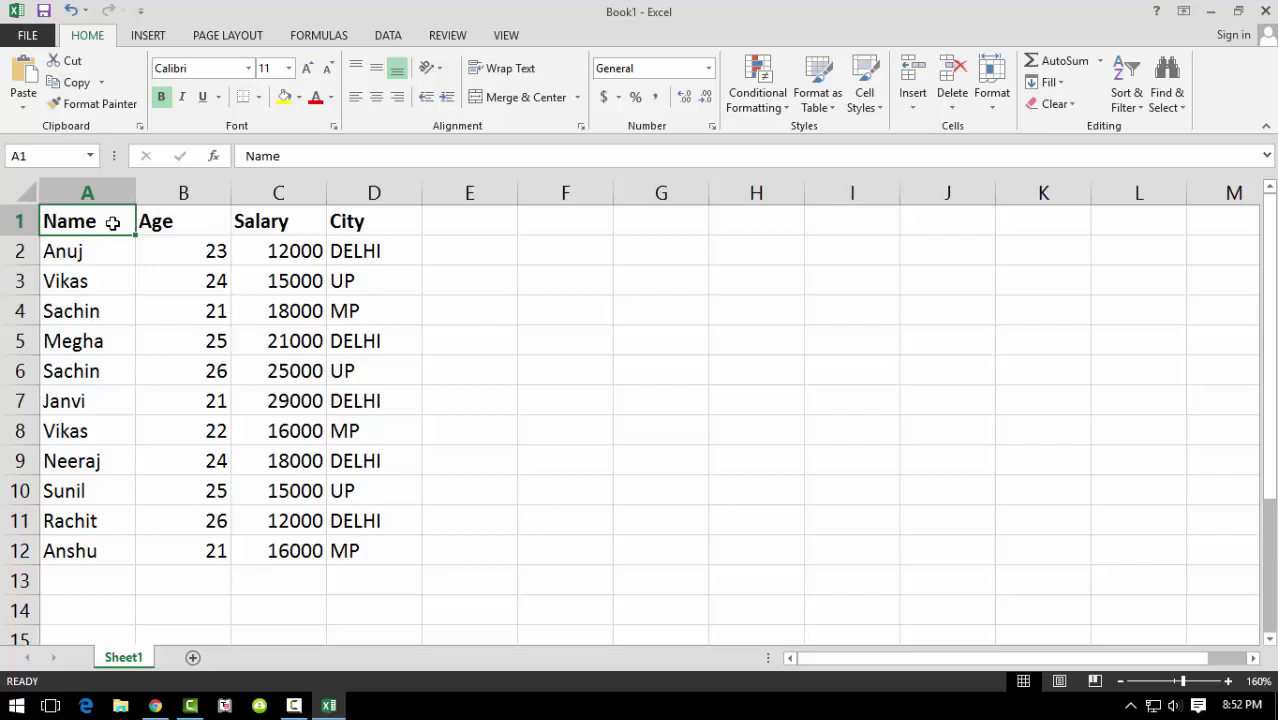
click(420, 262)
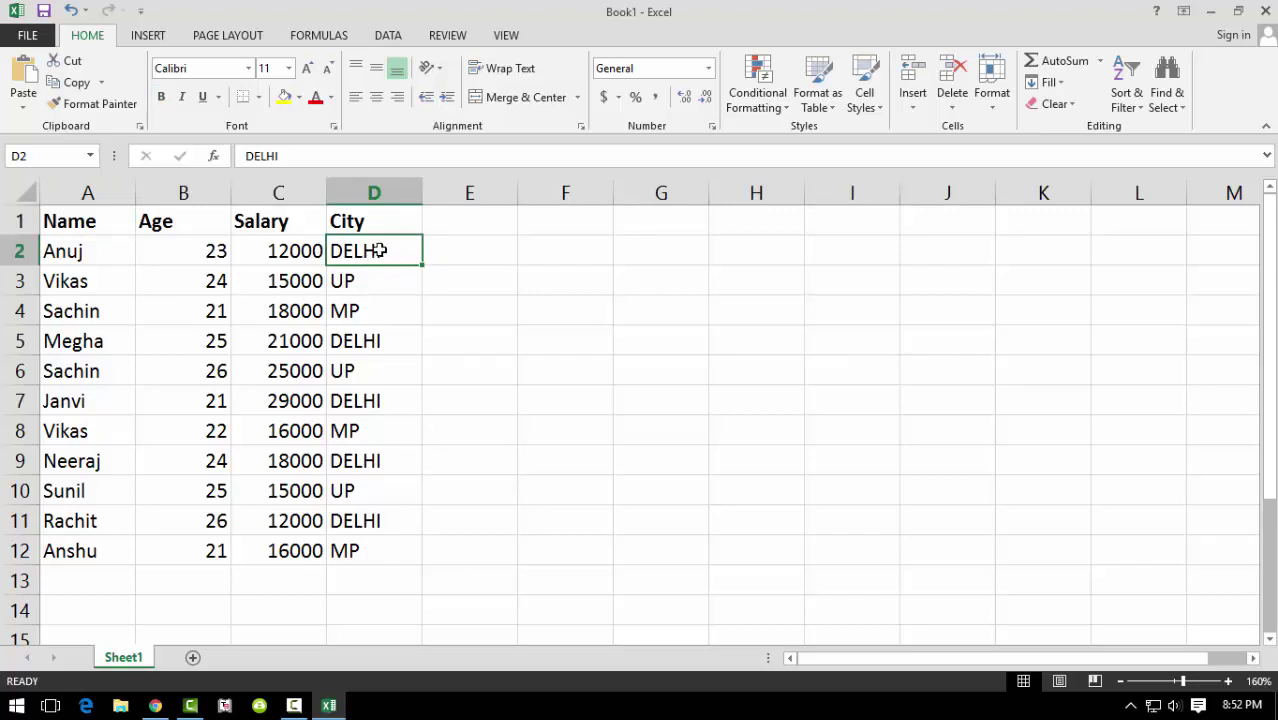
click(380, 338)
click(385, 402)
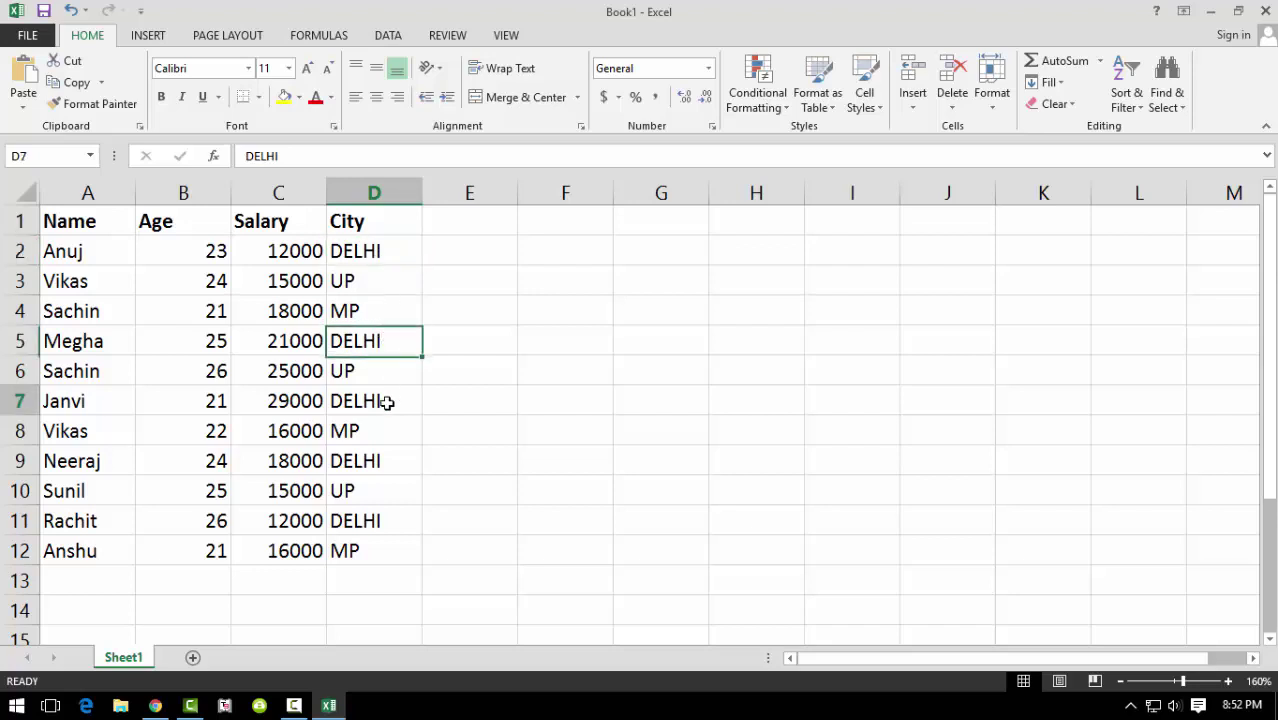
click(379, 459)
click(380, 519)
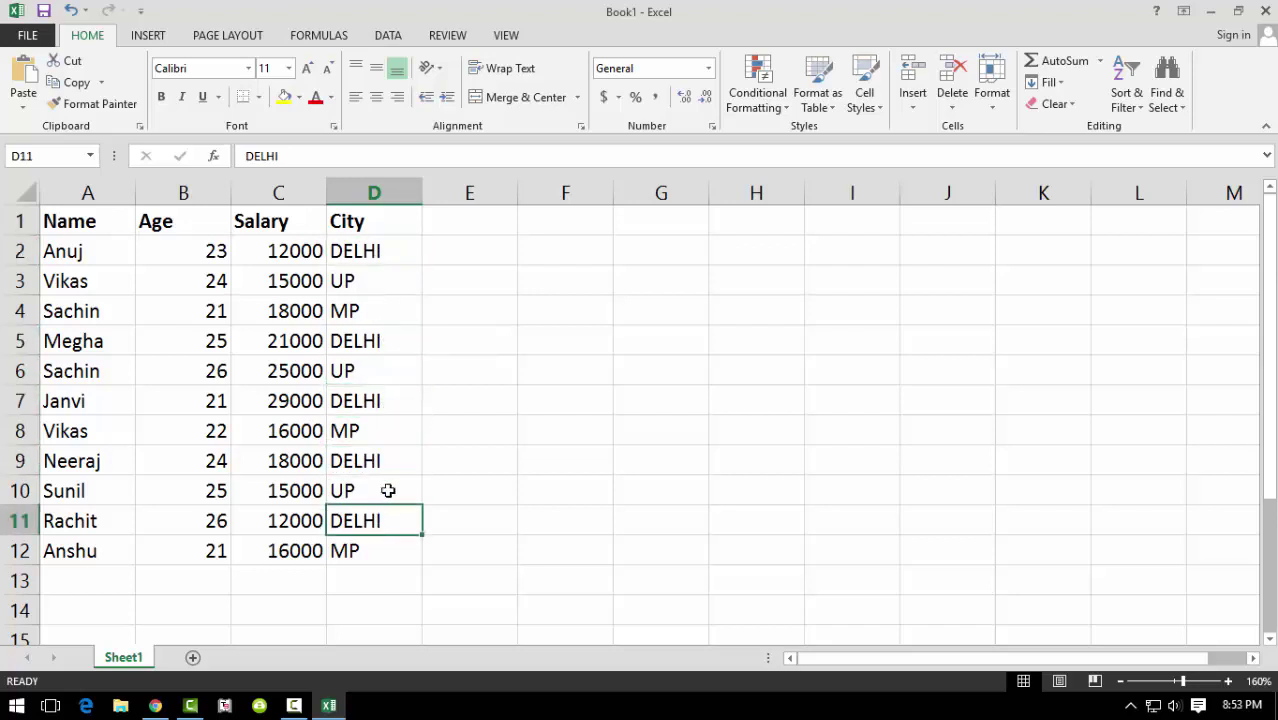
click(398, 245)
click(379, 338)
click(400, 401)
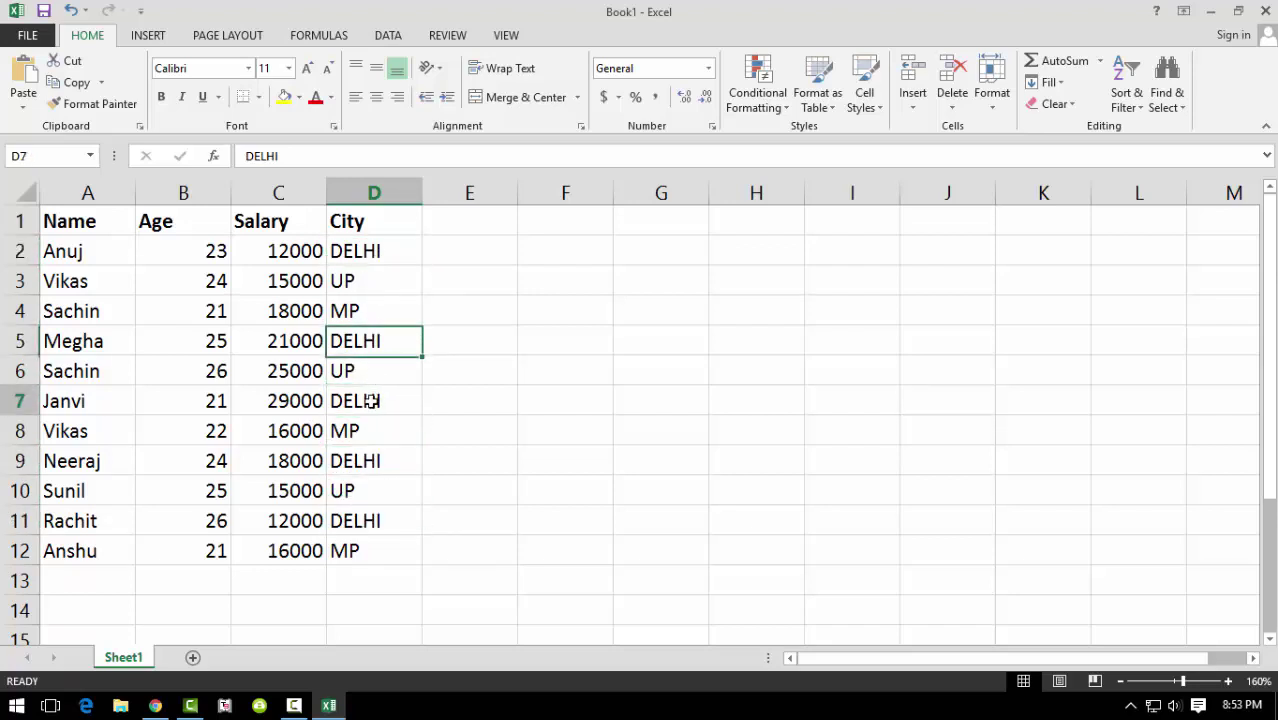
click(368, 460)
click(362, 512)
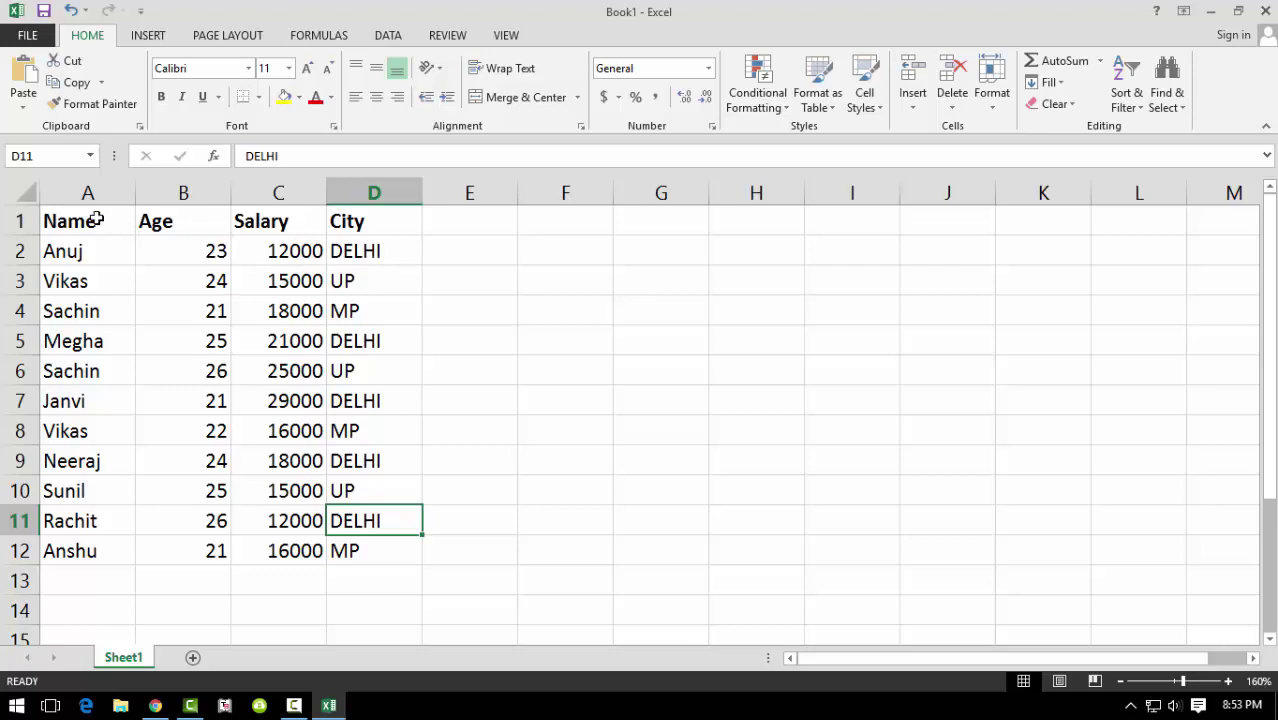
click(93, 251)
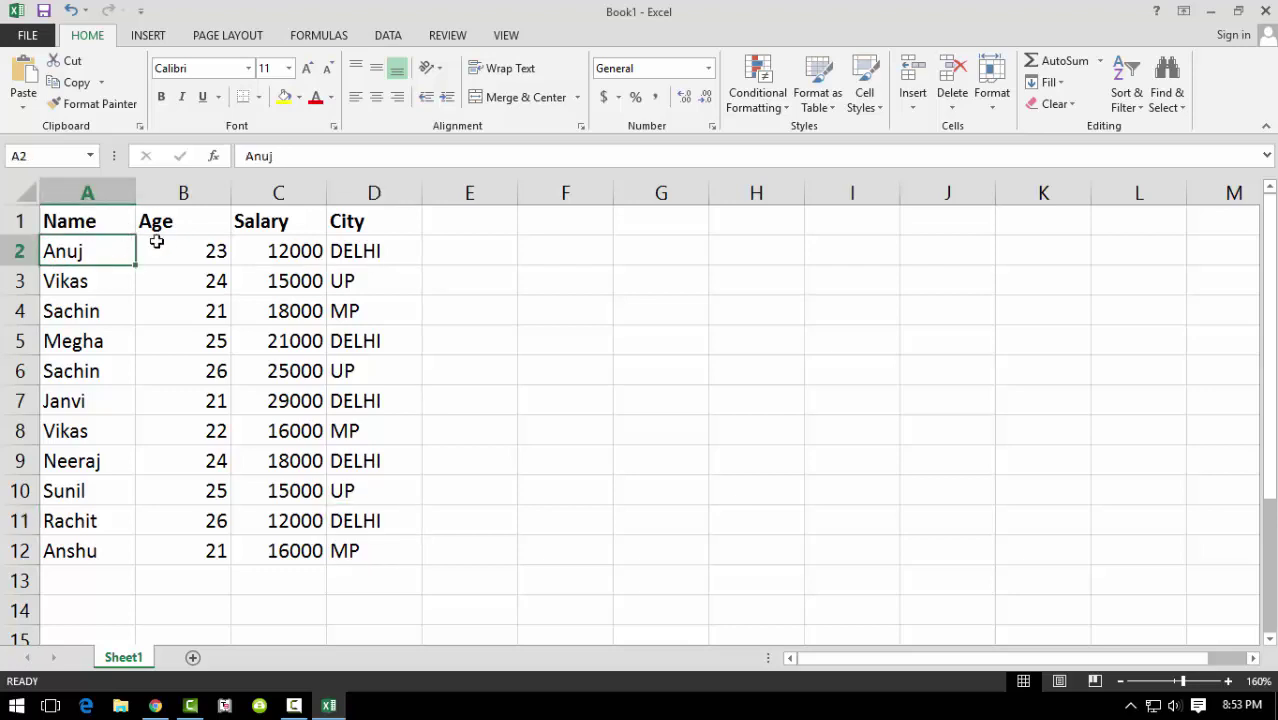
click(374, 229)
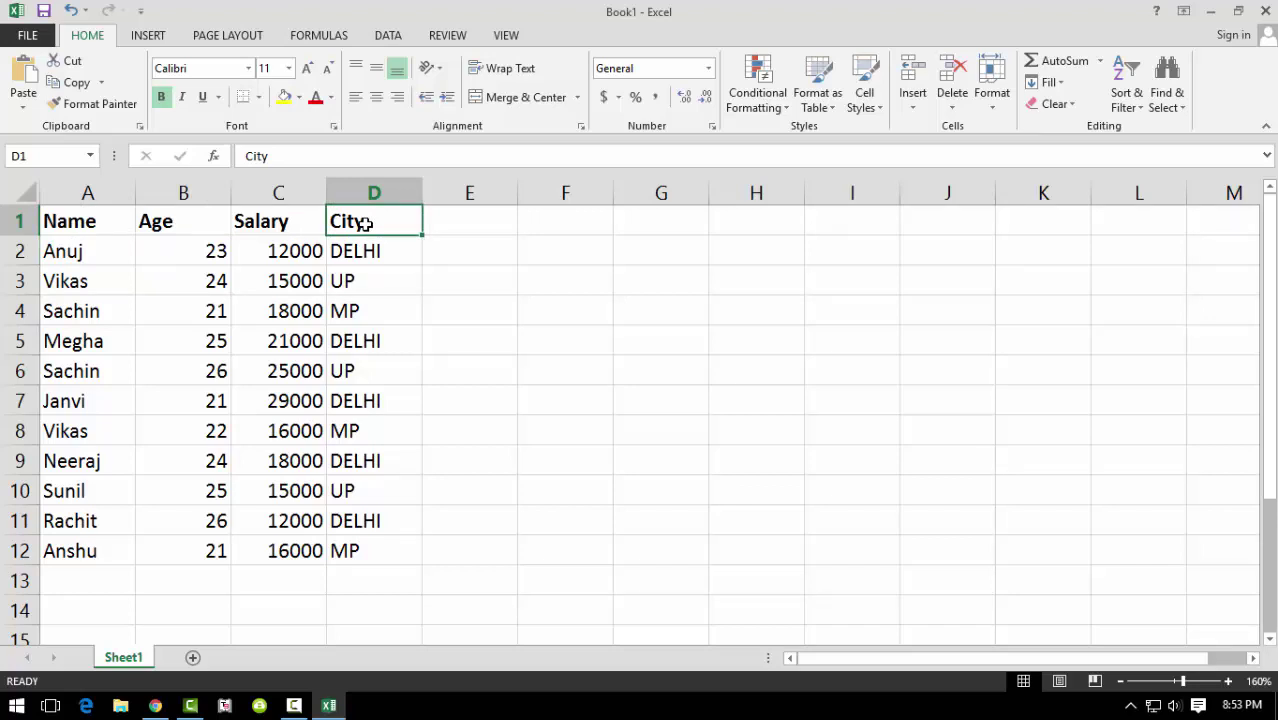
- Insert a blank column A before Name, shifting the table to columns B–E
click(88, 192)
click(88, 240)
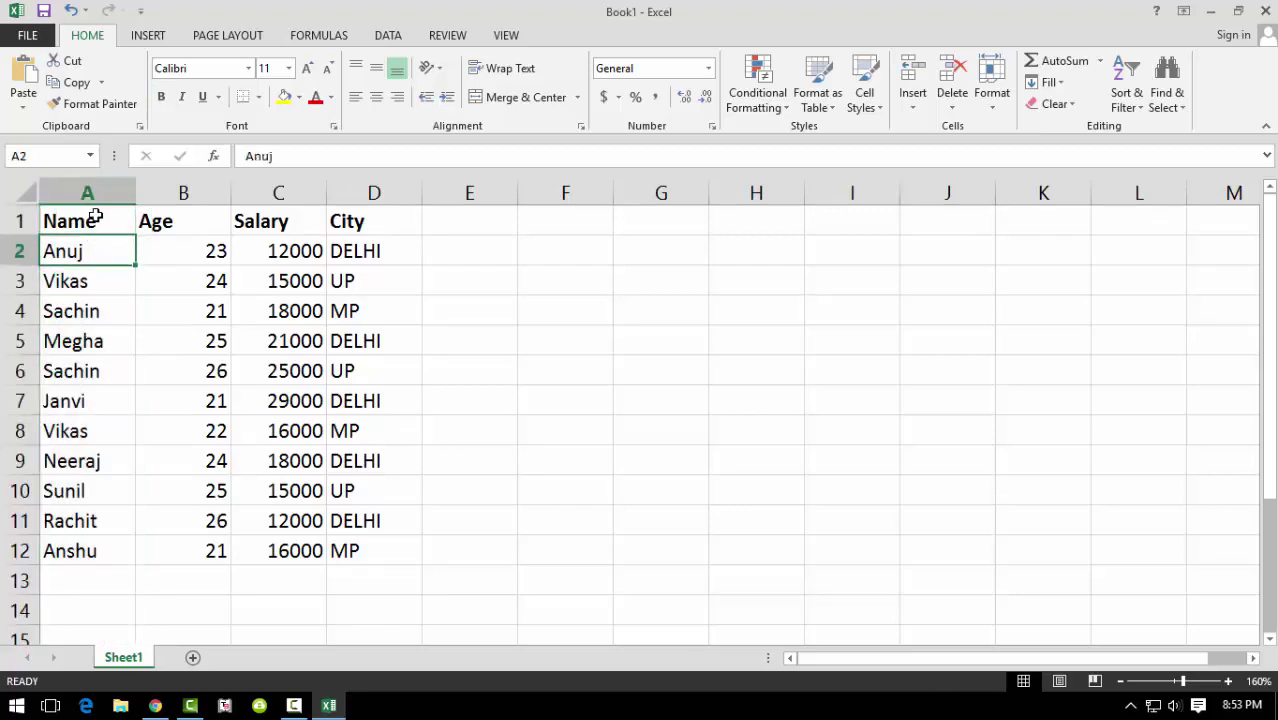
click(95, 192)
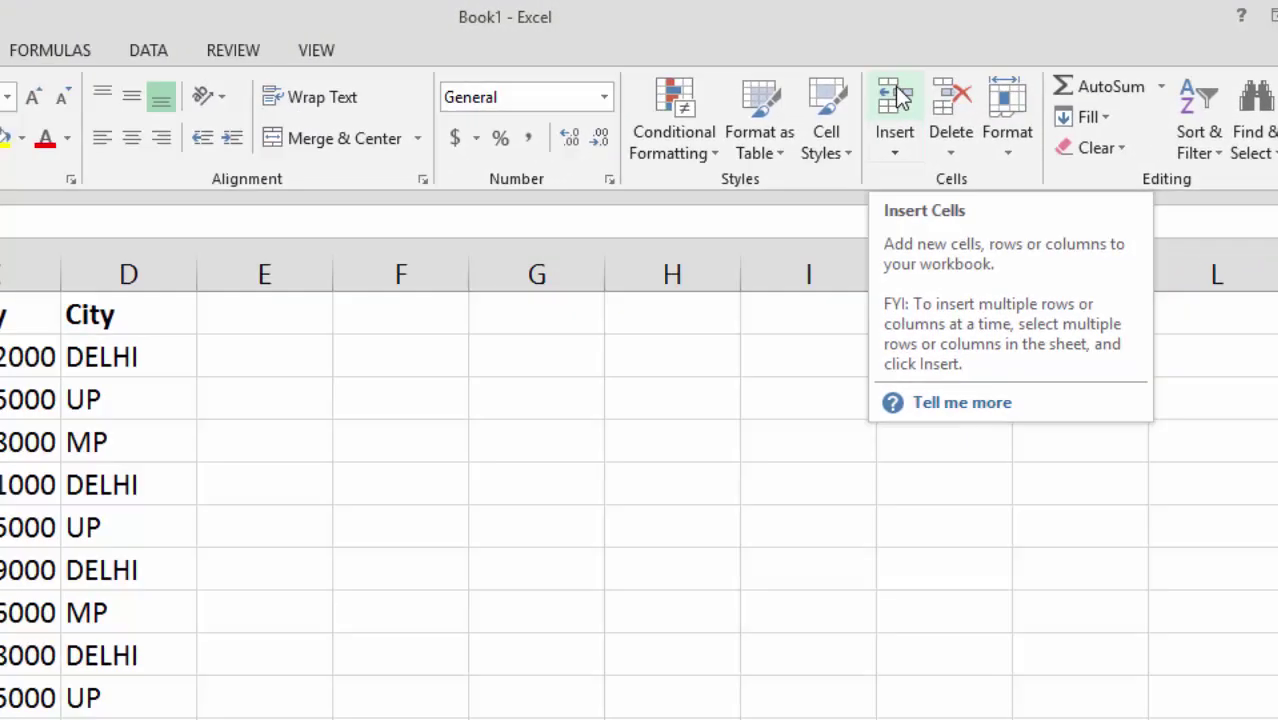
click(688, 110)
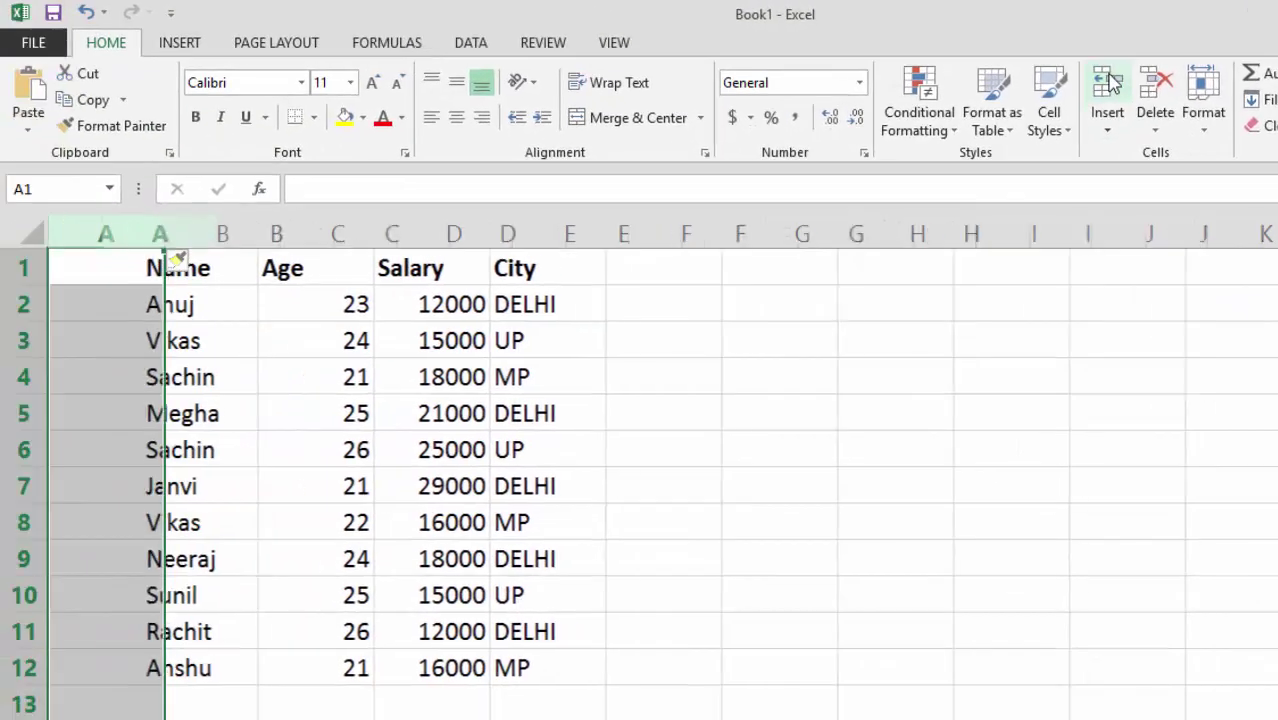
click(90, 305)
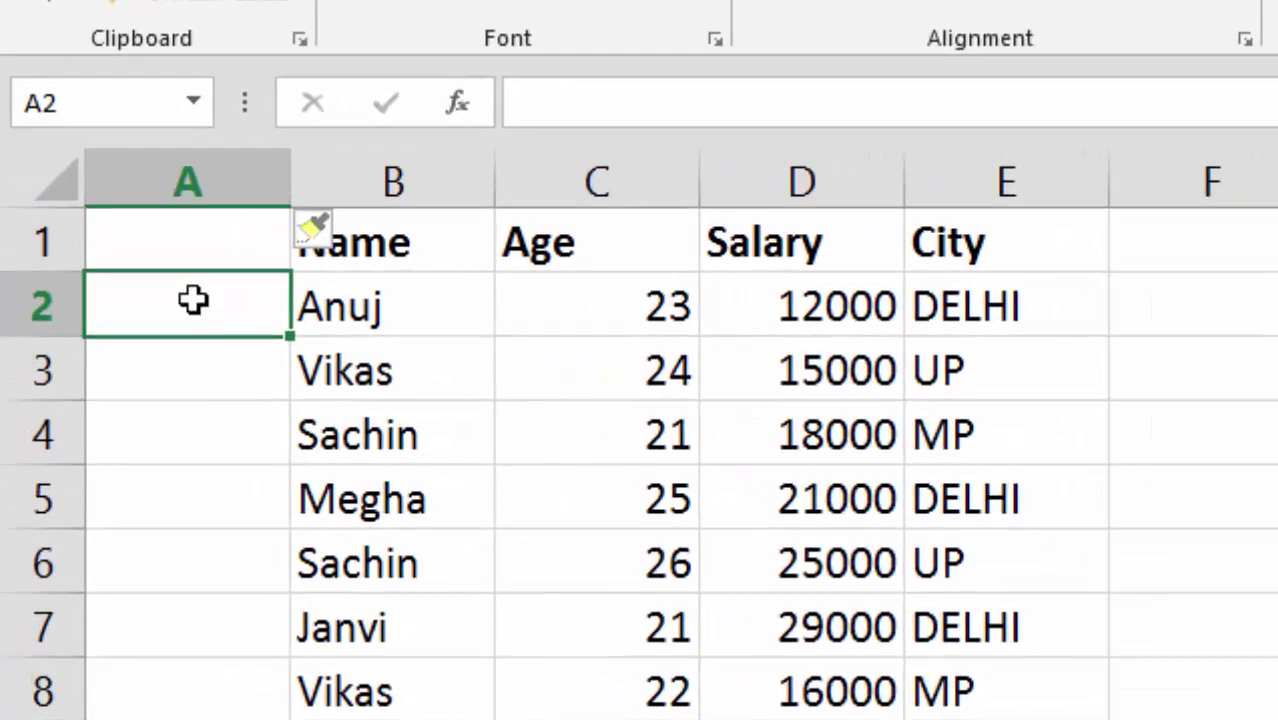
- Start the A2 formula as =E2&COUNTIF(E2:E2, using the city in E2
text(=)
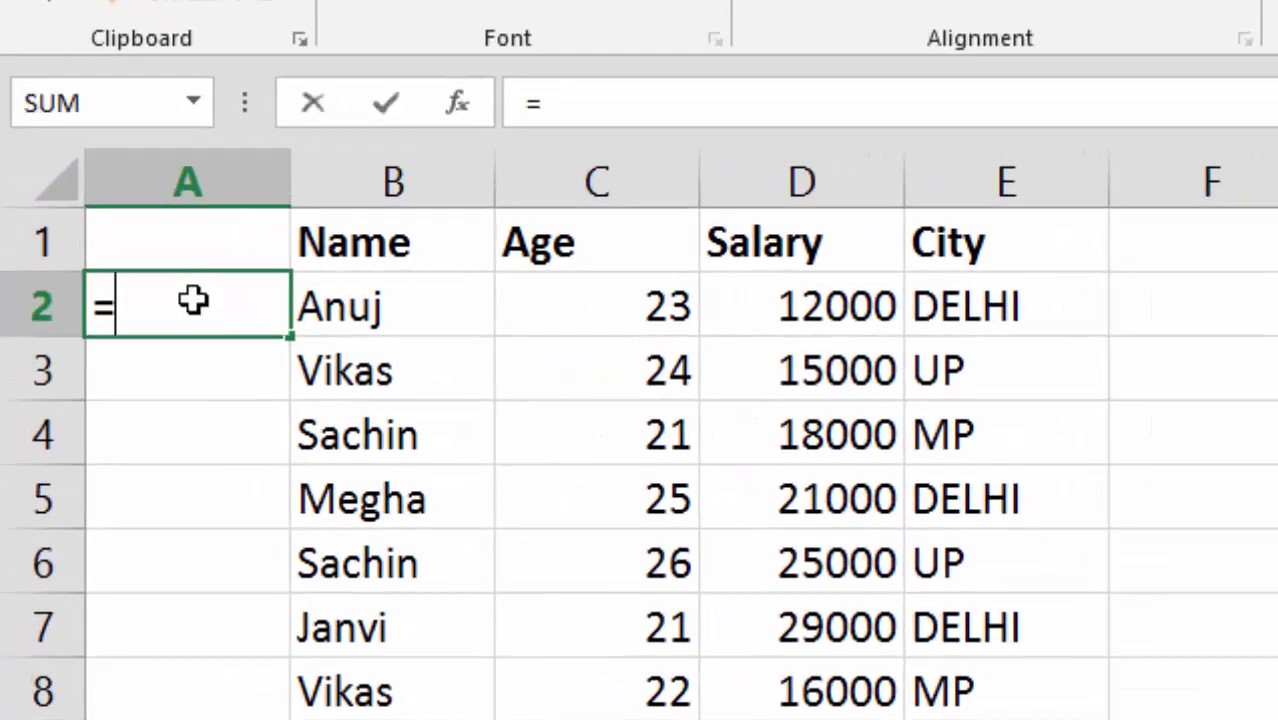
click(1043, 298)
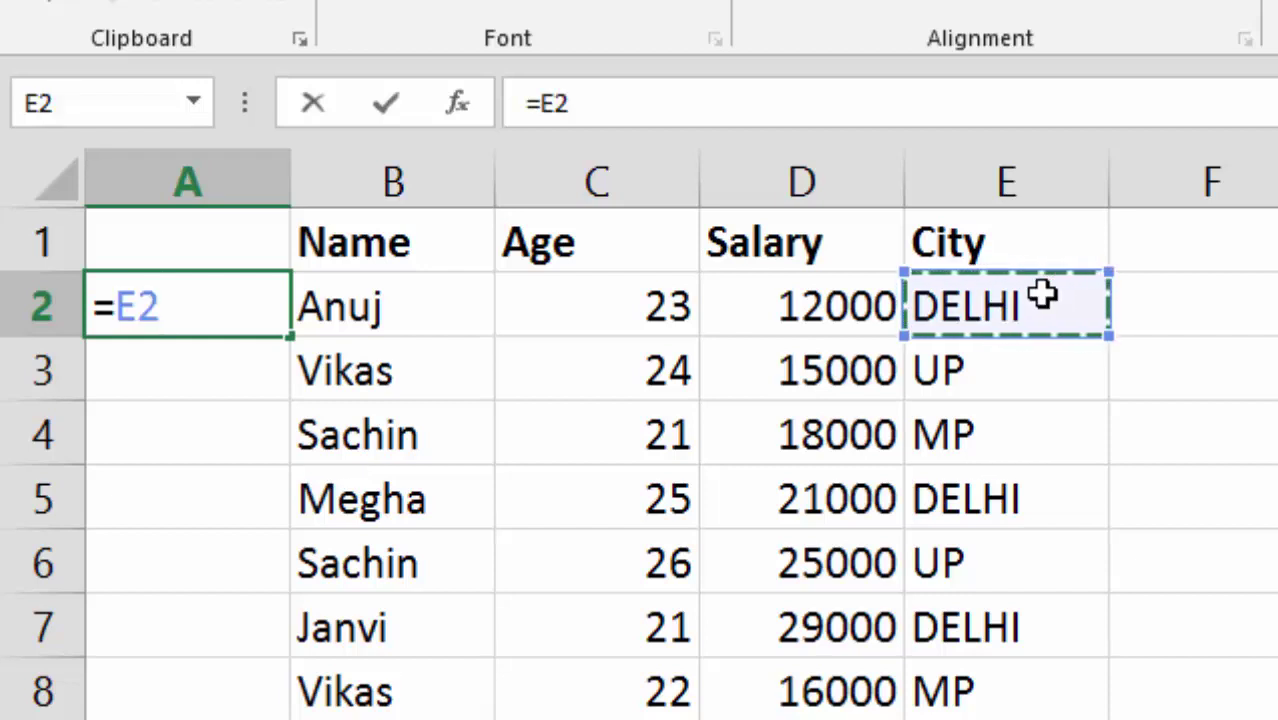
text(&)
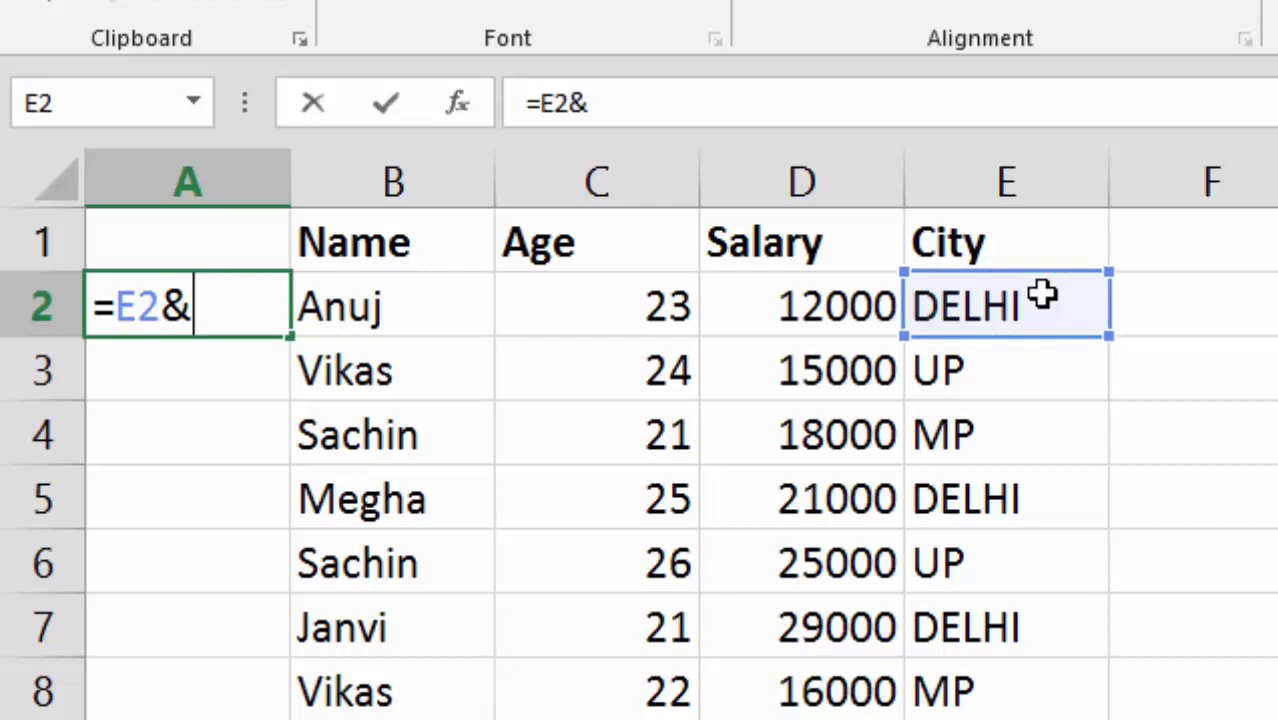
text(COUNI)
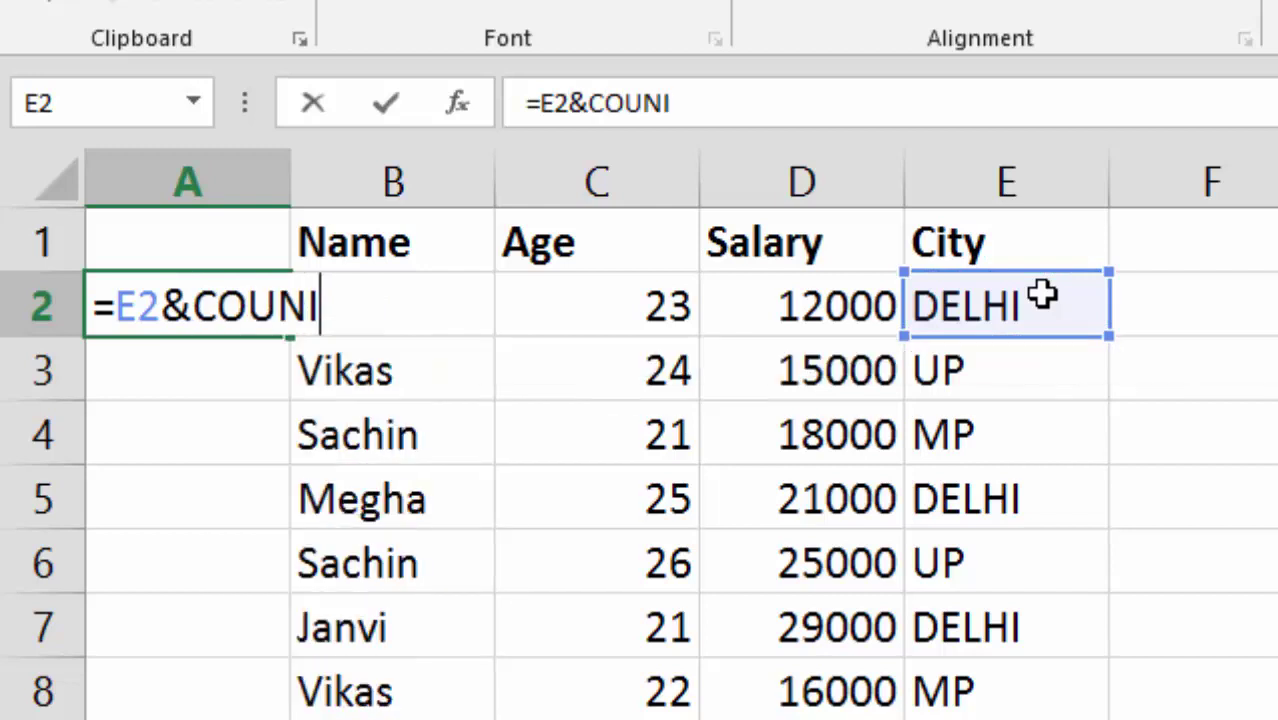
key(BackSpace)
text(TU)
key(BackSpace)
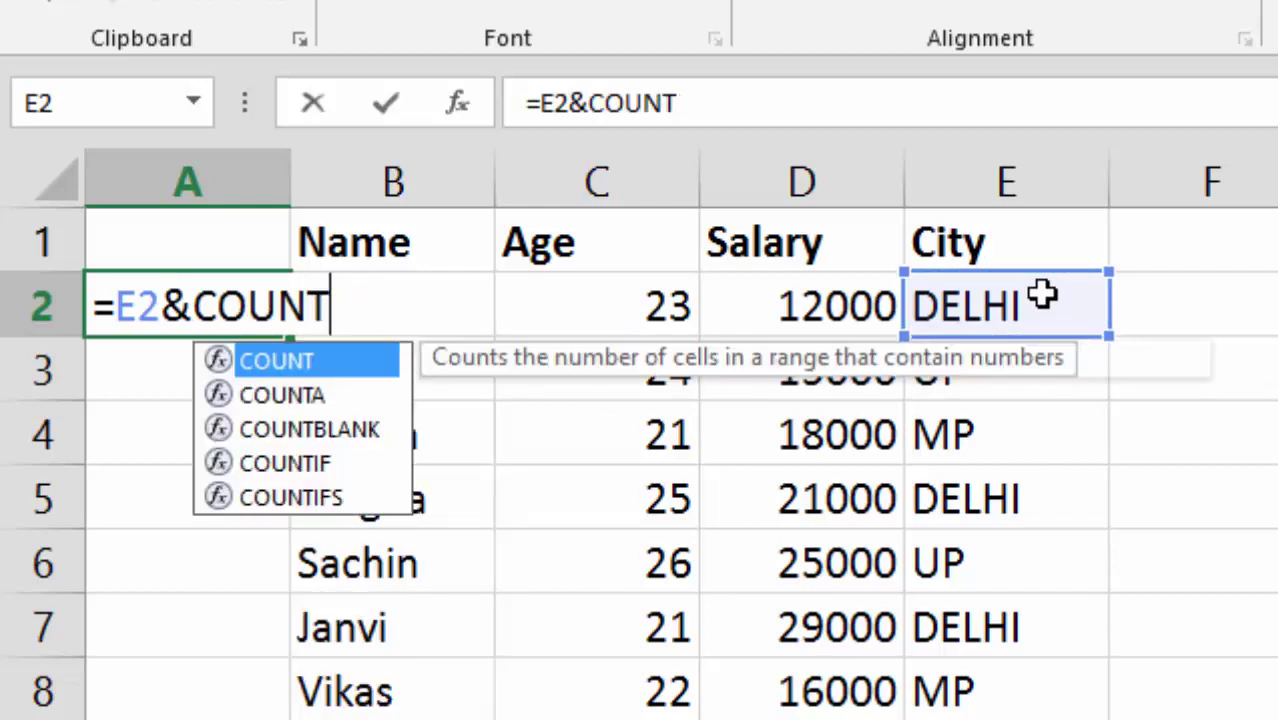
text(IF()
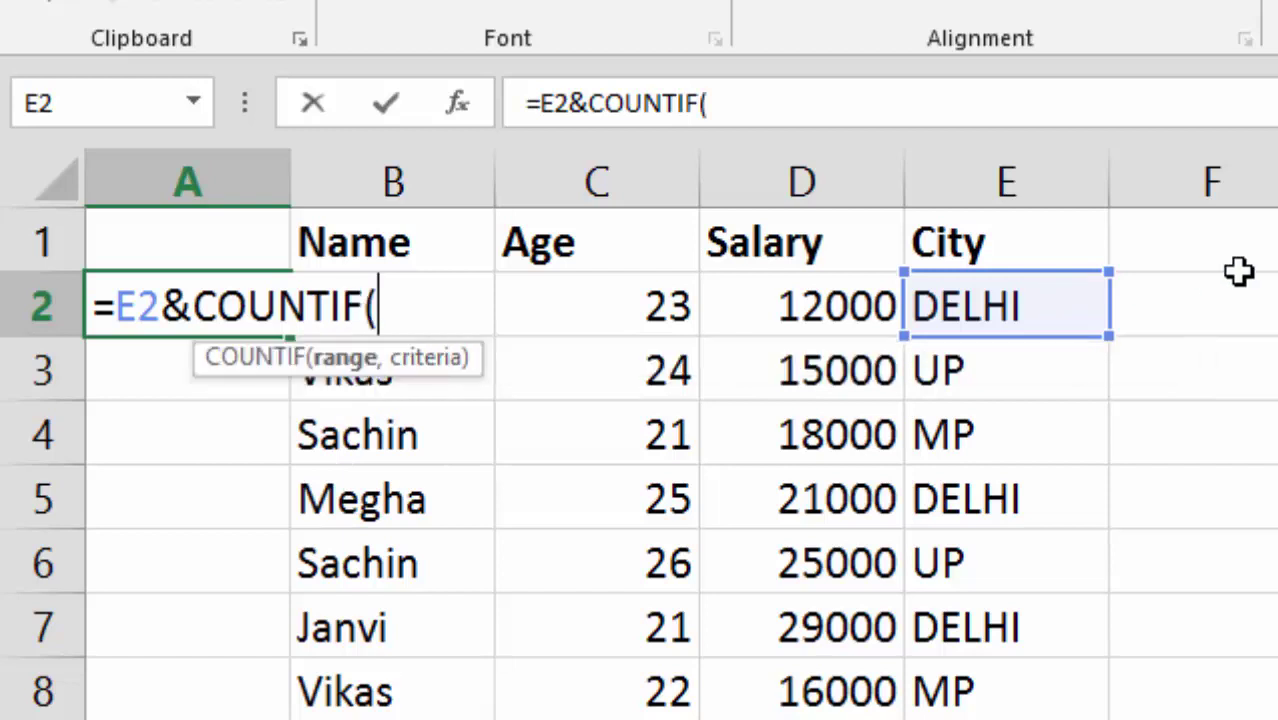
text(E2)
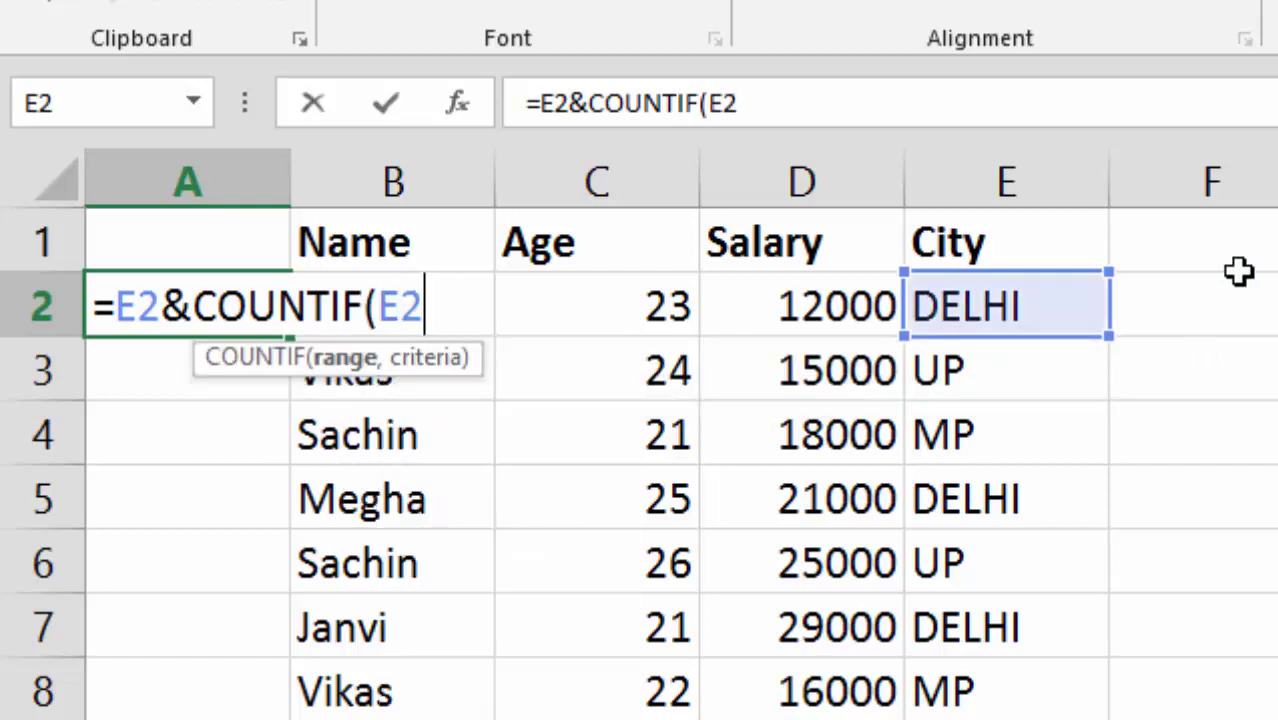
text(:E)
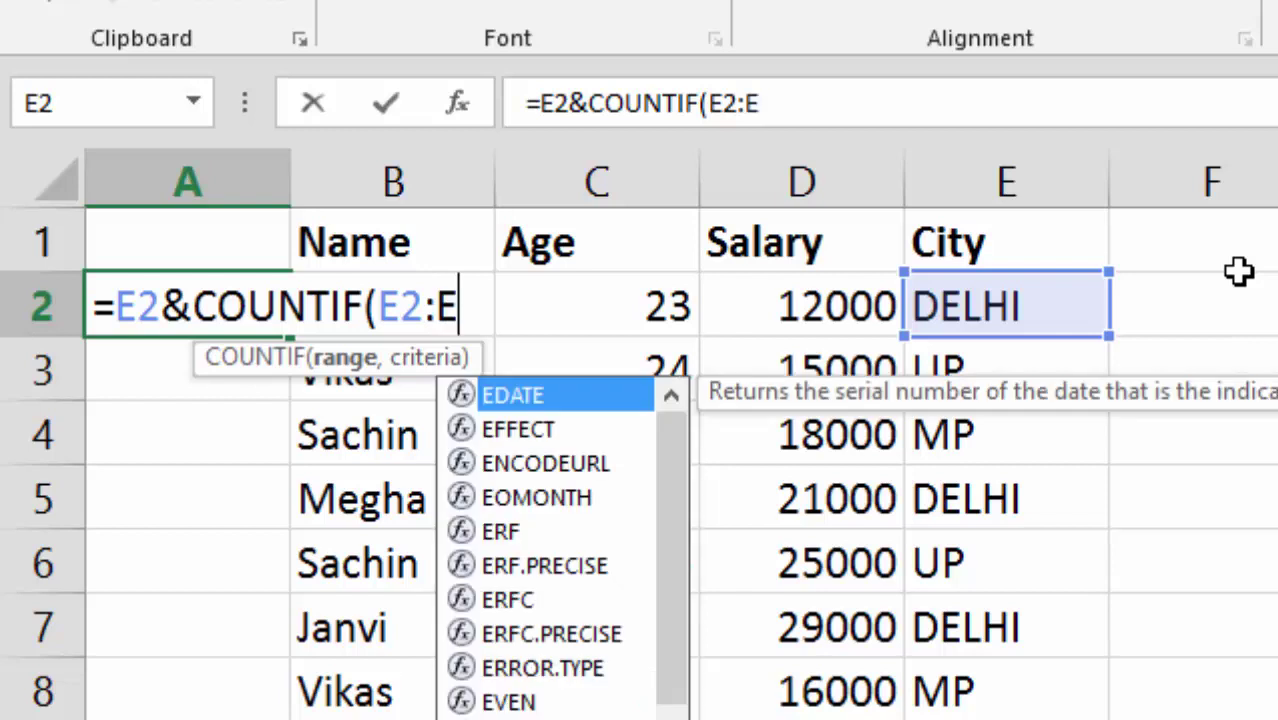
text(2,)
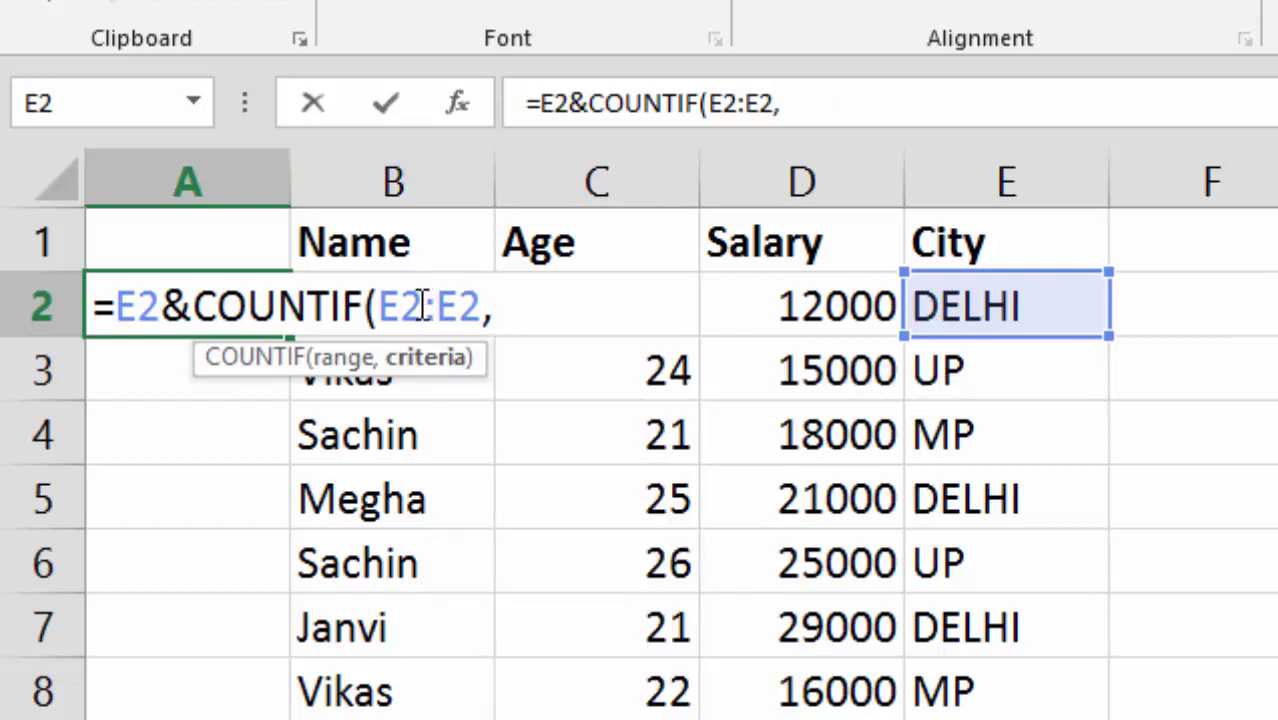
- Anchor the range as $E$2:E2 and finish the formula =E2&COUNTIF($E$2:E2,E2)
drag(427, 305, 378, 305)
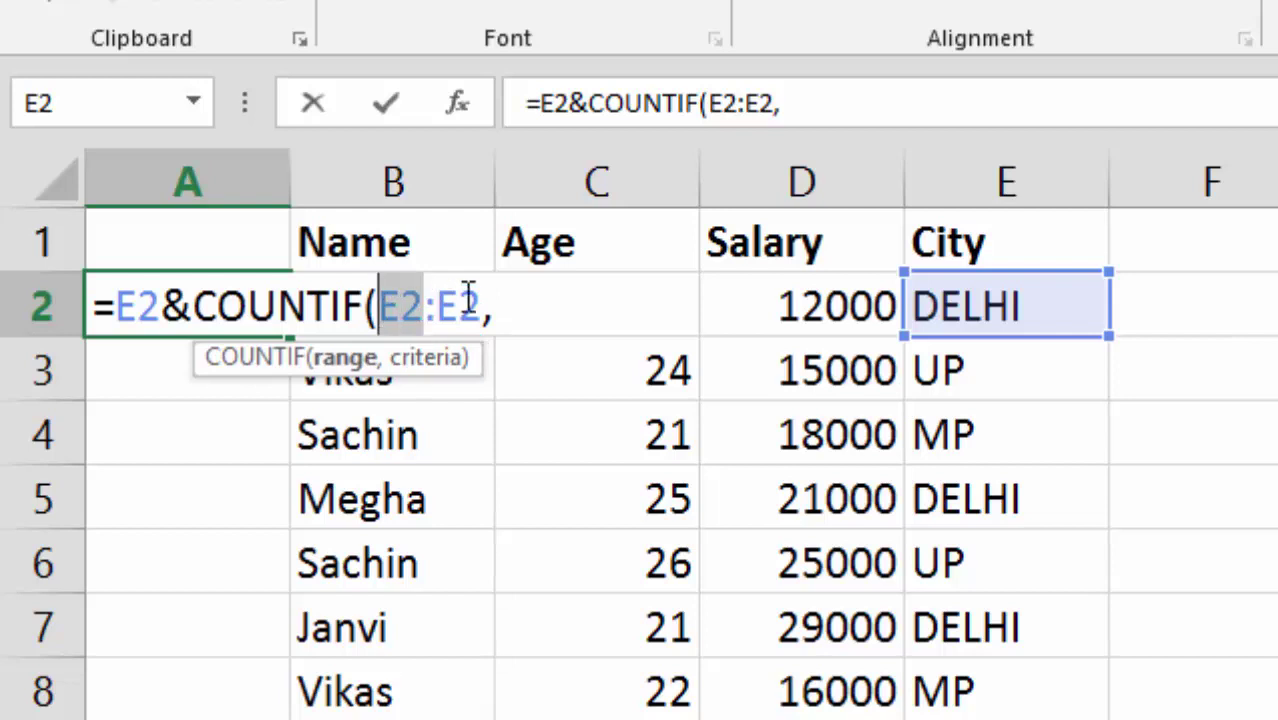
key(F4)
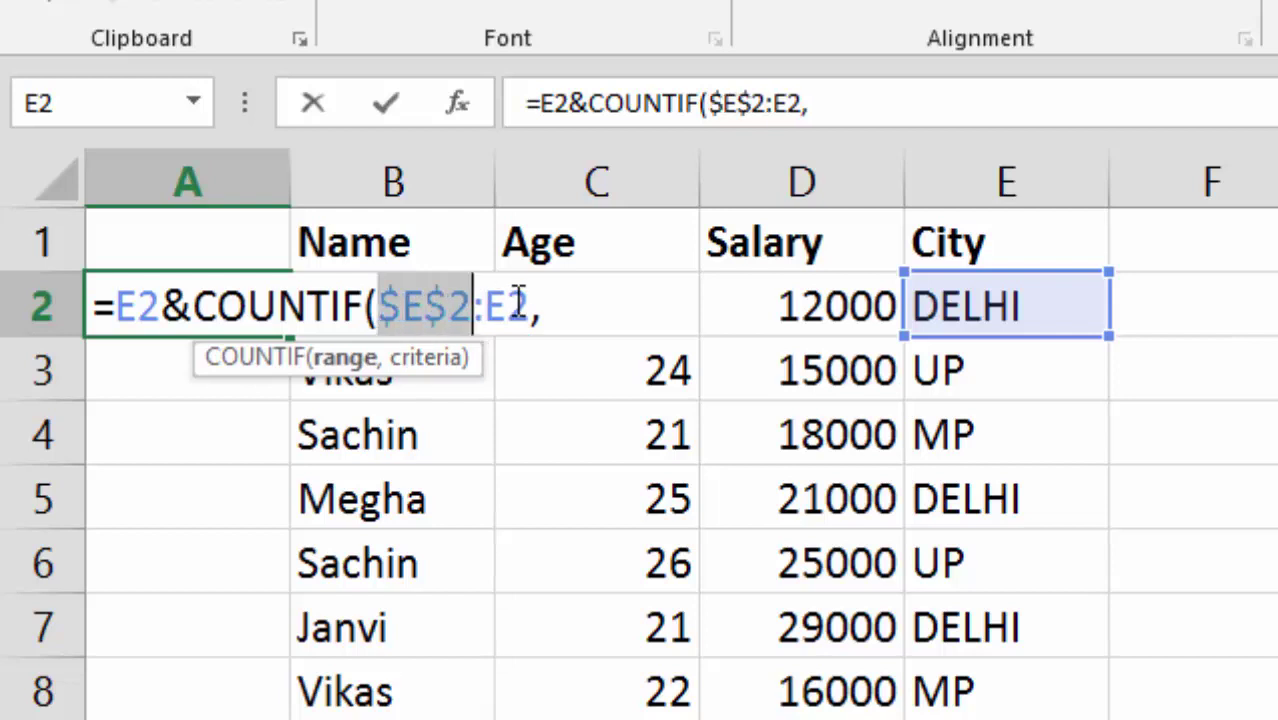
click(551, 306)
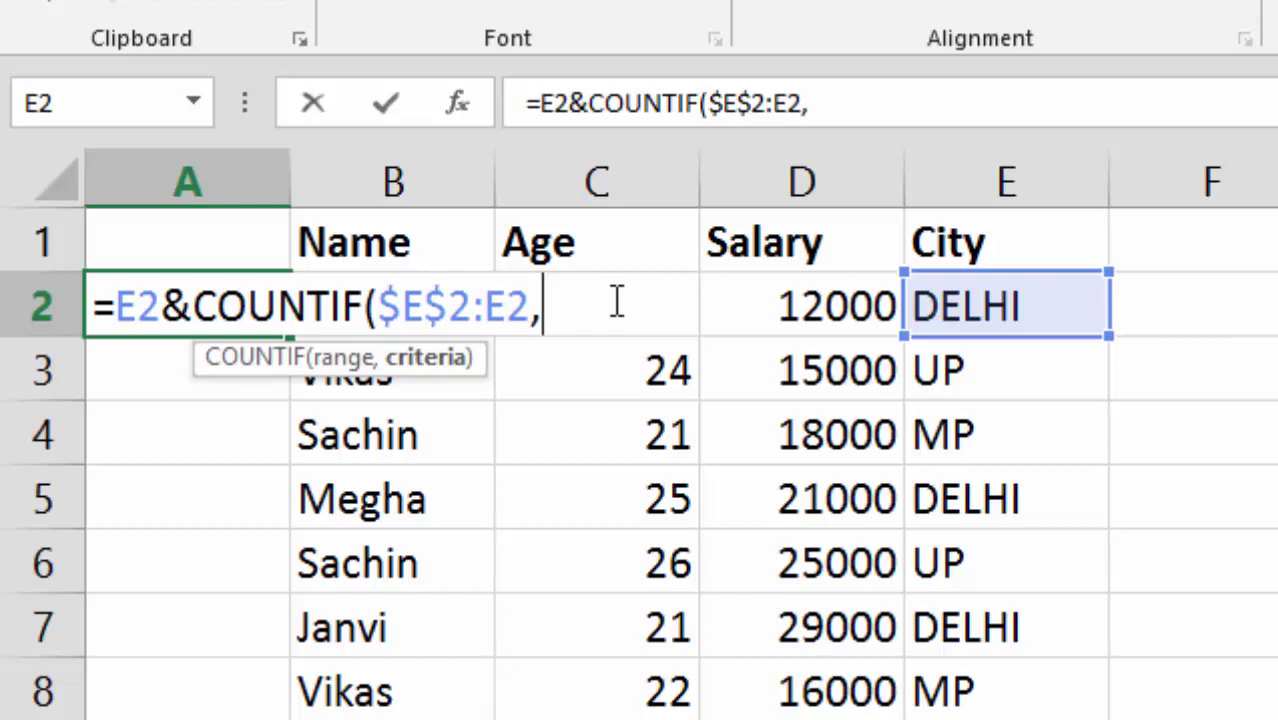
text(e)
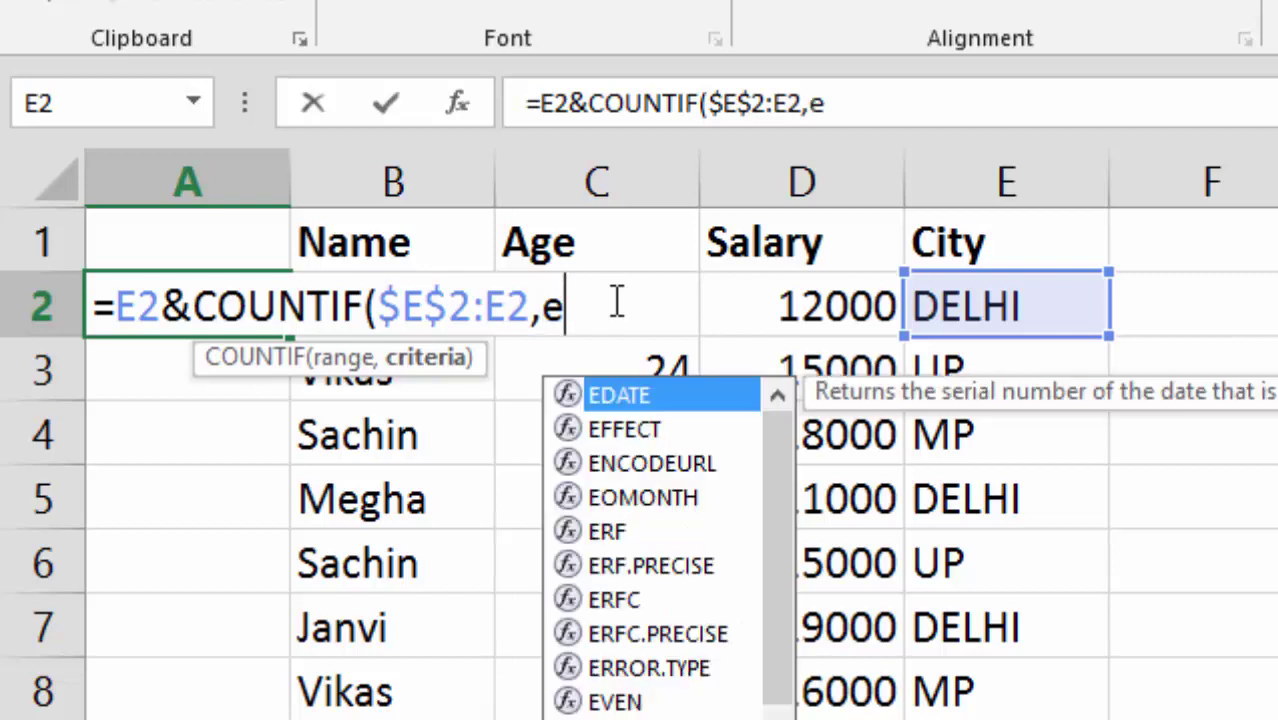
key(BackSpace)
text(E2)
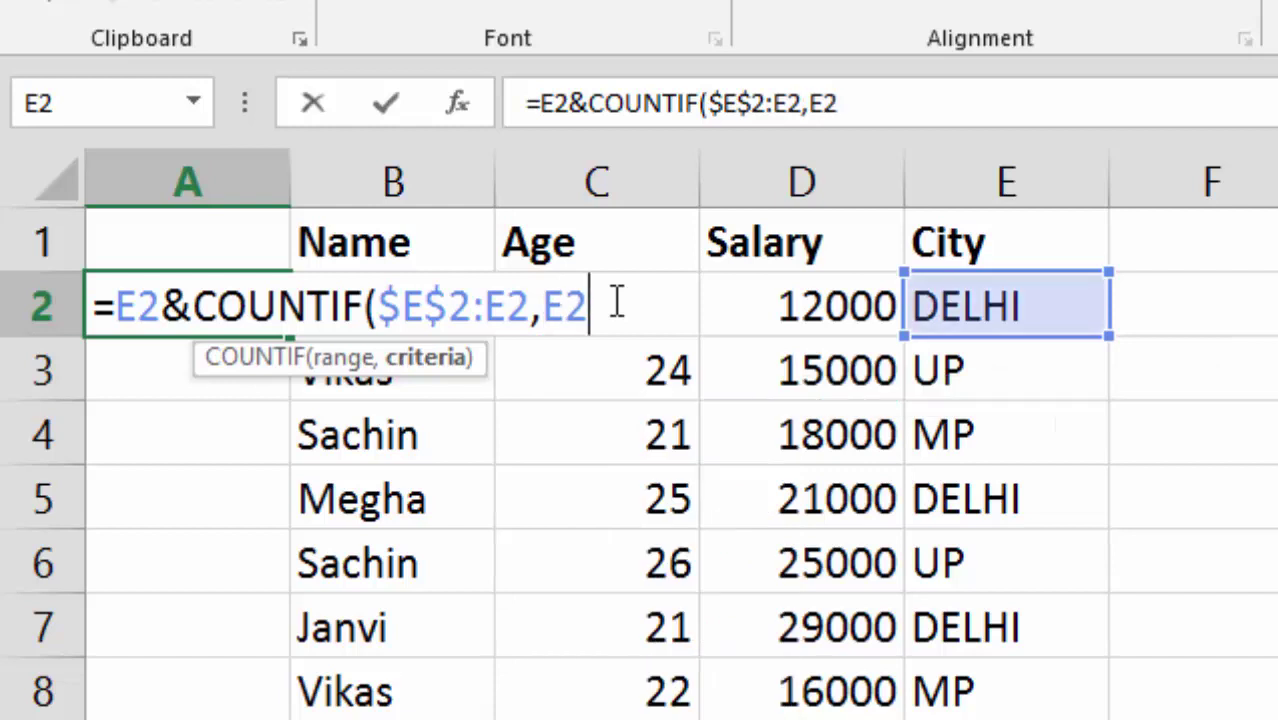
text())
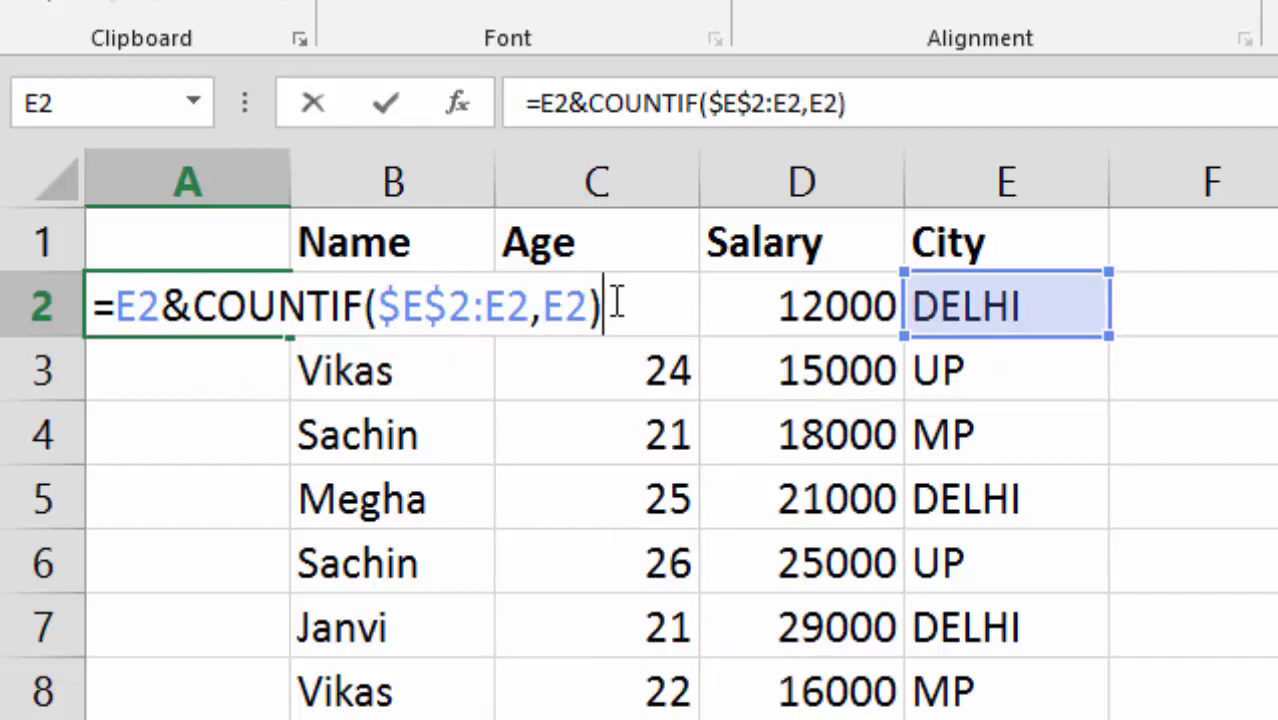
key(Return)
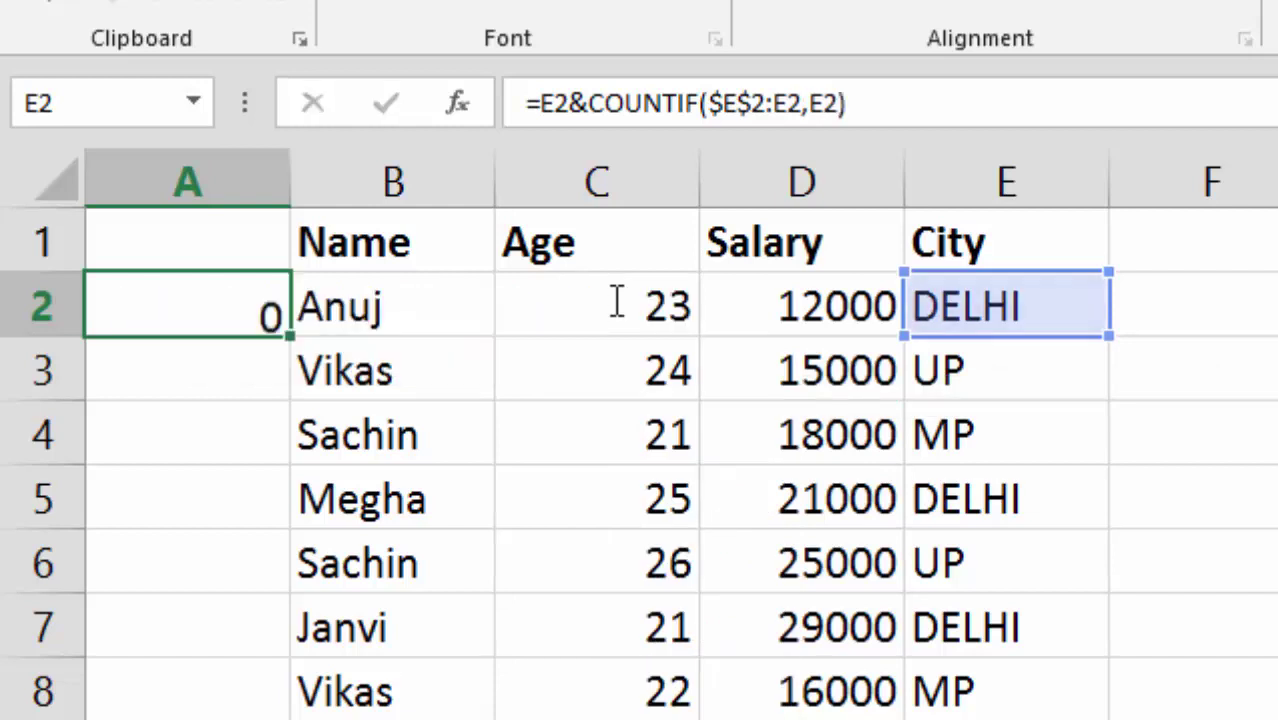
- Fill the A2 helper formula down to A12 and check the copies in A3, A4, A5 and A12
click(248, 303)
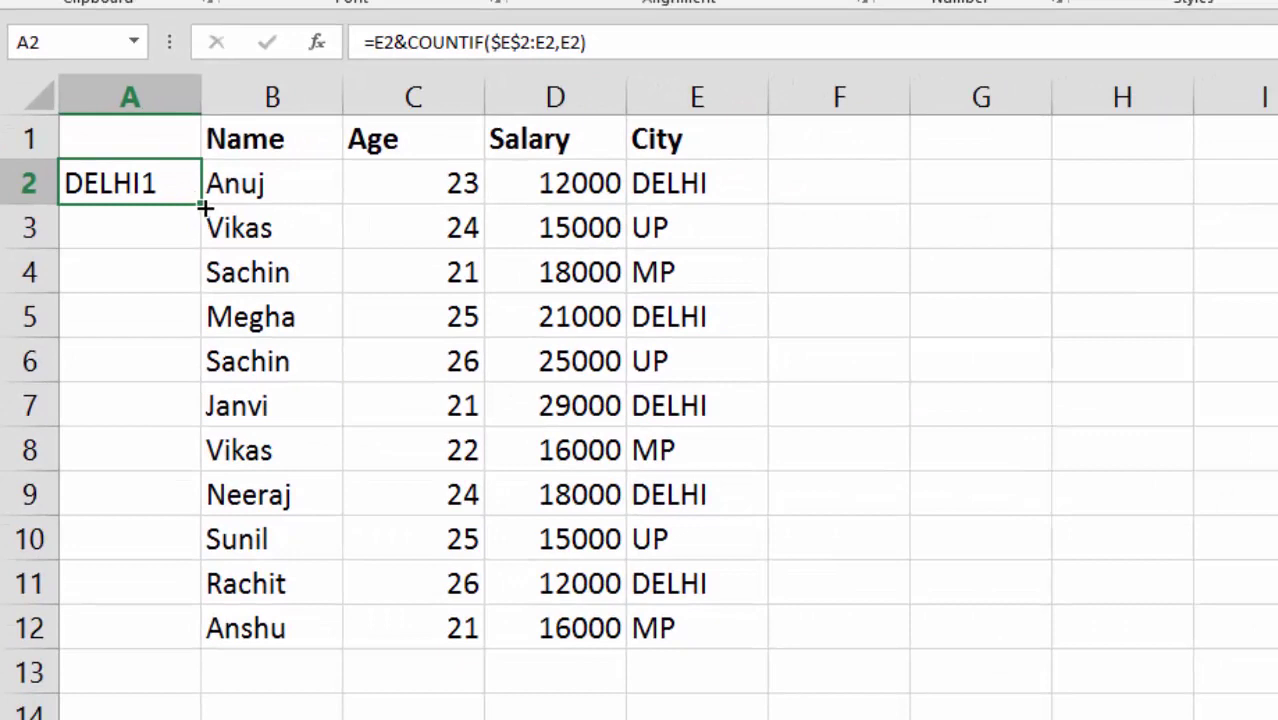
drag(199, 205, 200, 645)
click(125, 182)
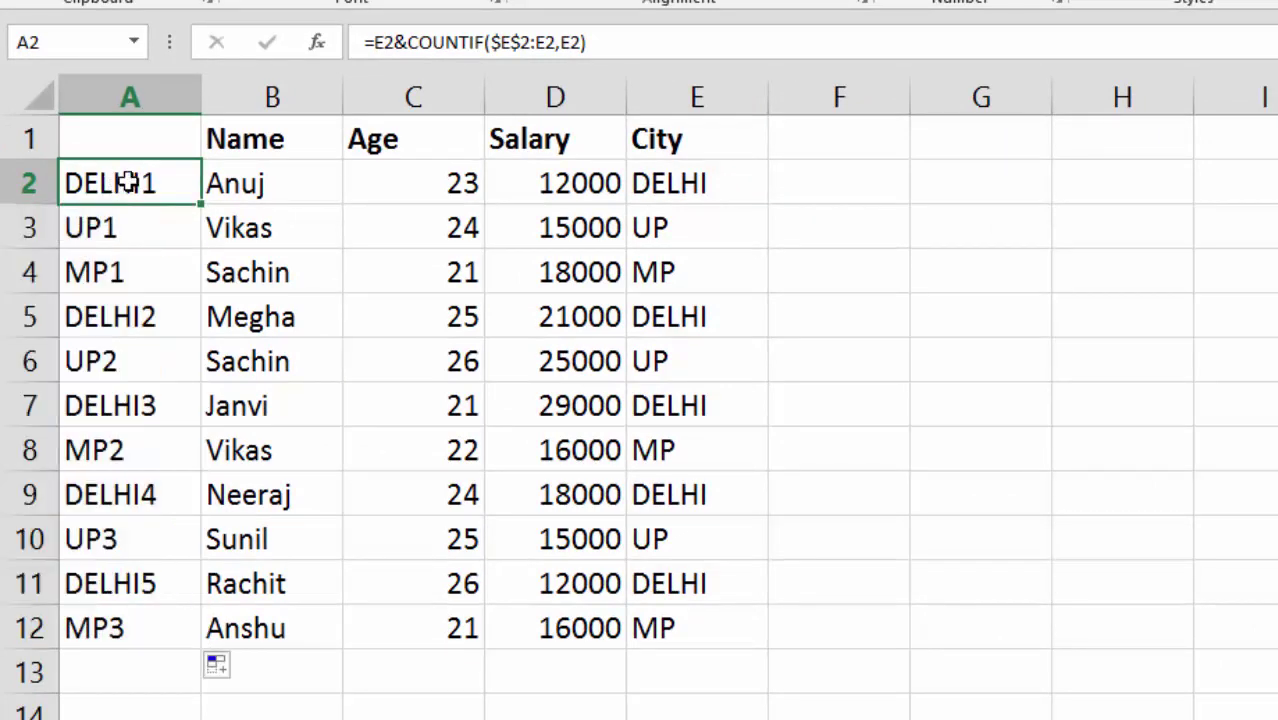
click(104, 236)
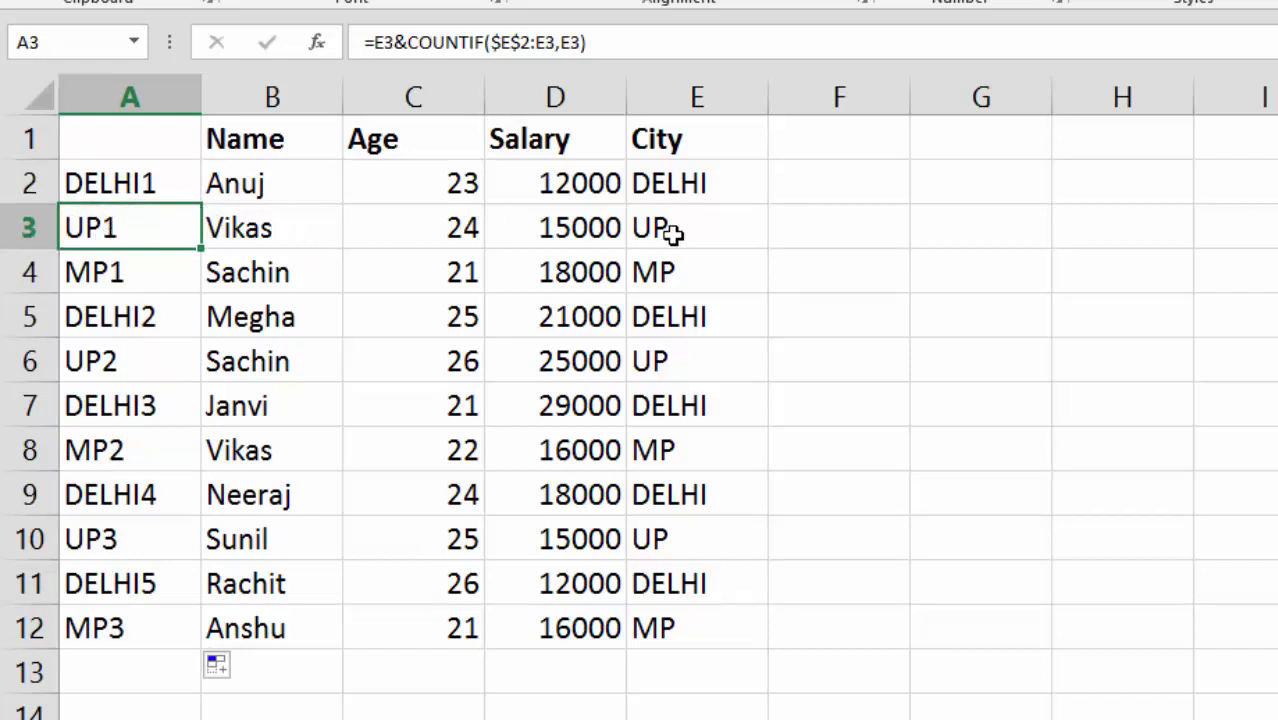
click(146, 263)
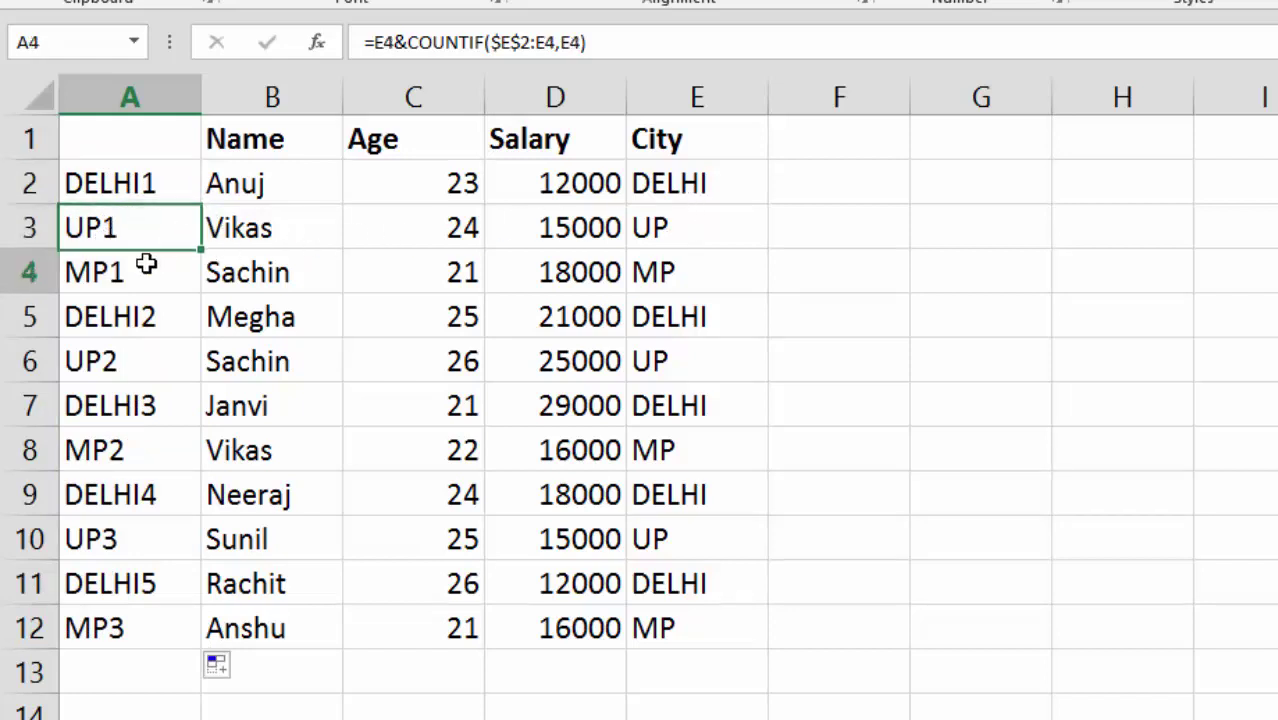
click(160, 317)
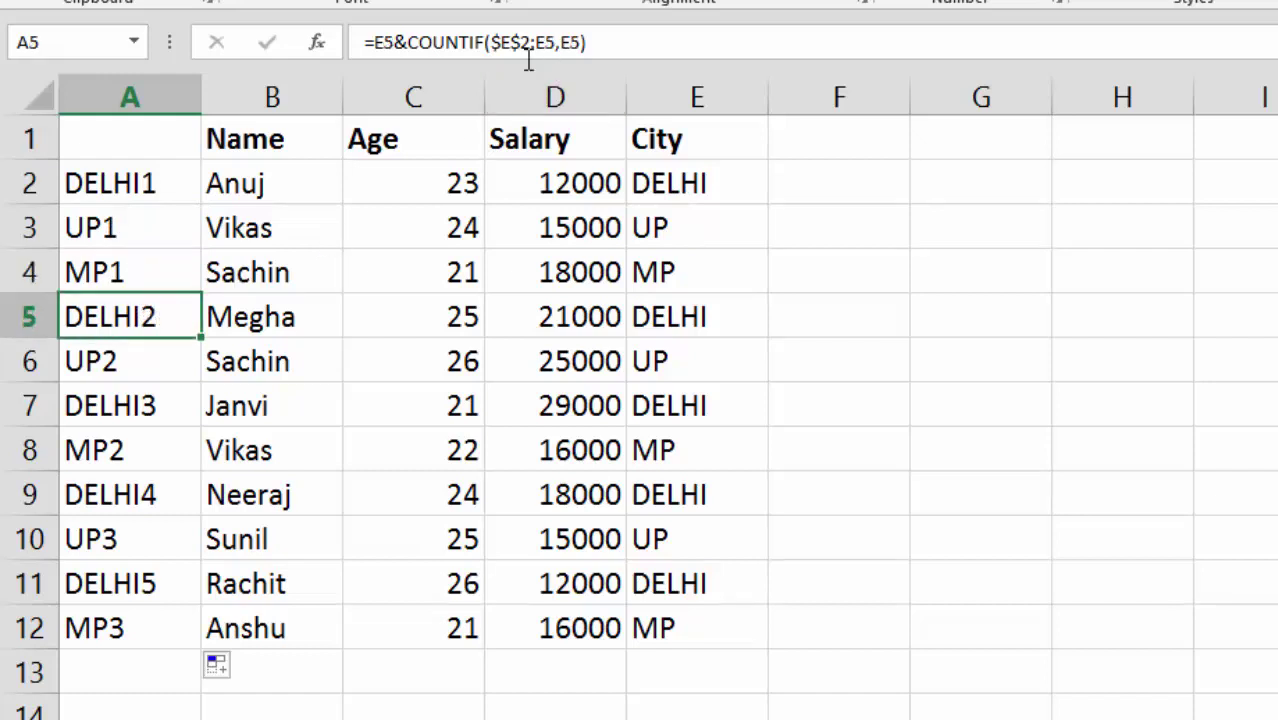
drag(554, 42, 498, 50)
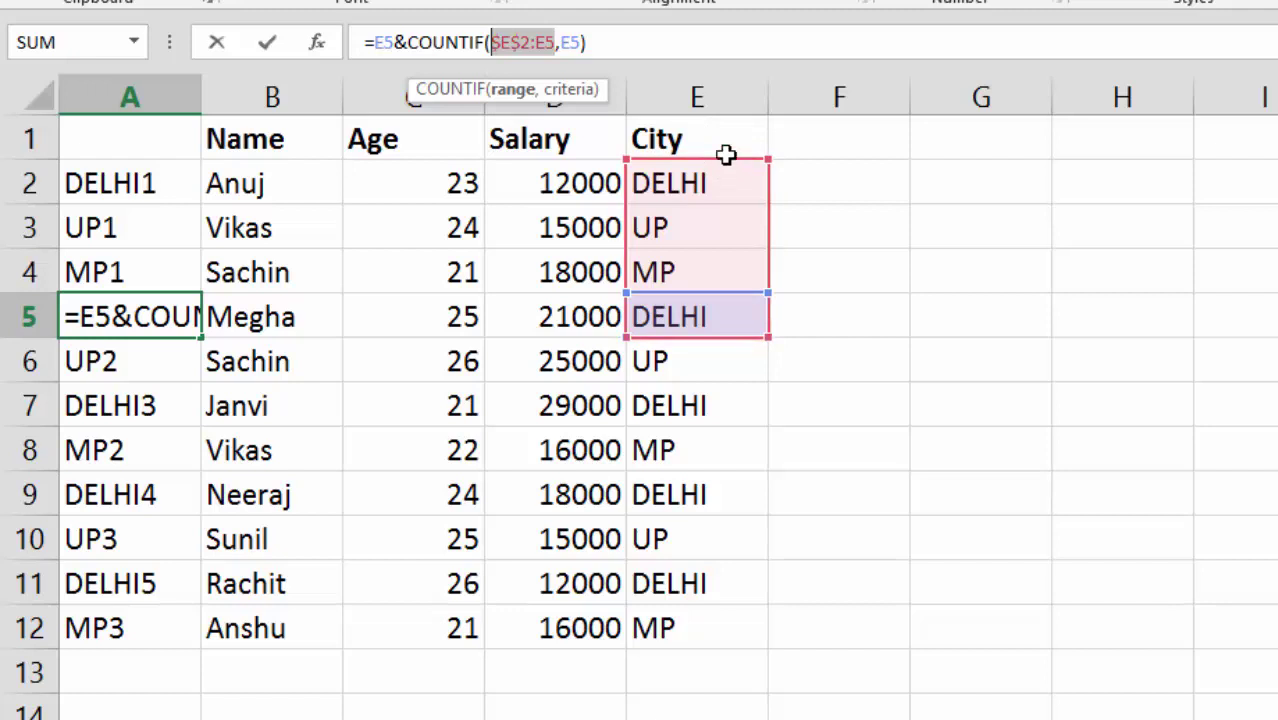
key(ctrl+Return)
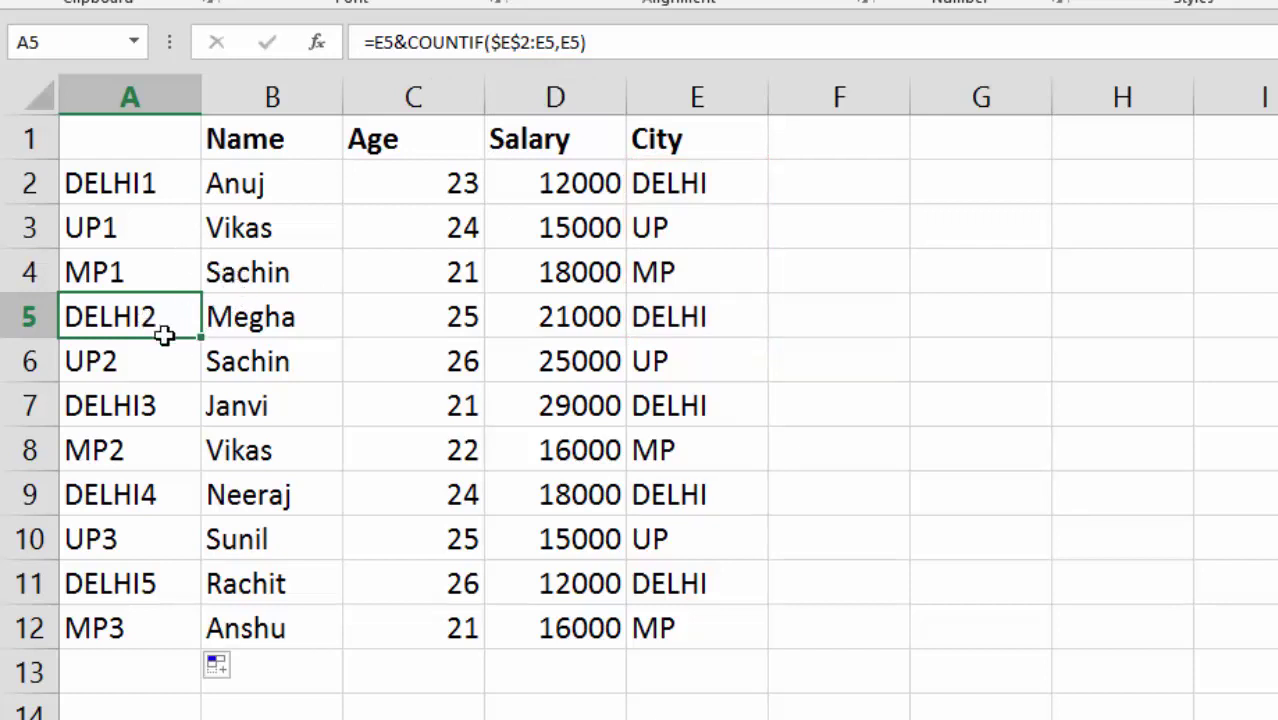
click(118, 625)
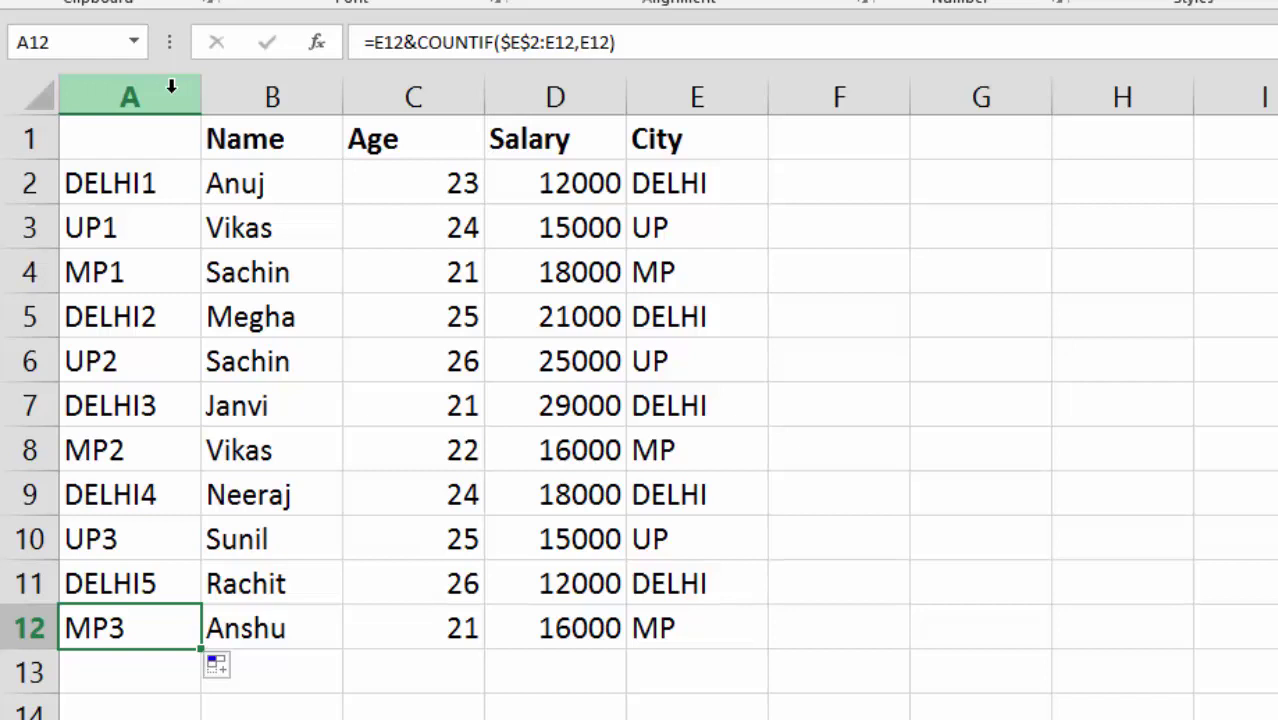
- Define the name MYDATA for the range =Sheet1!$A$1:$E$12
click(171, 137)
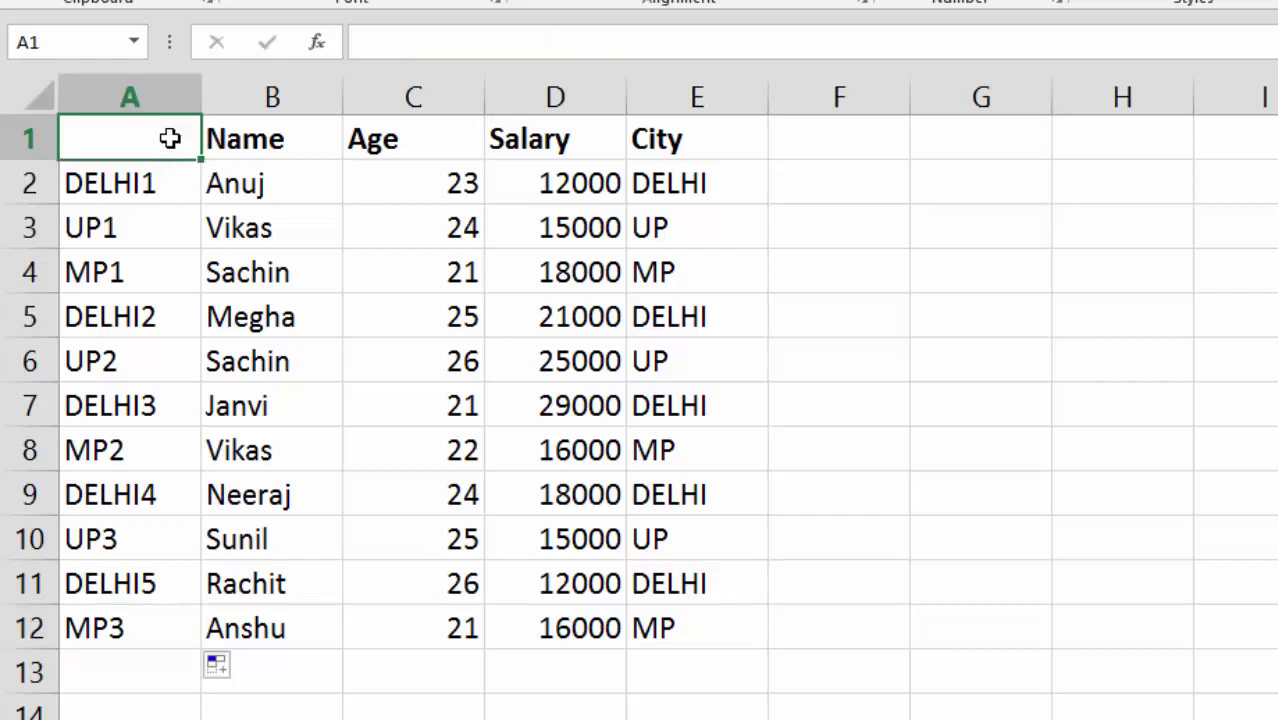
drag(132, 128, 665, 610)
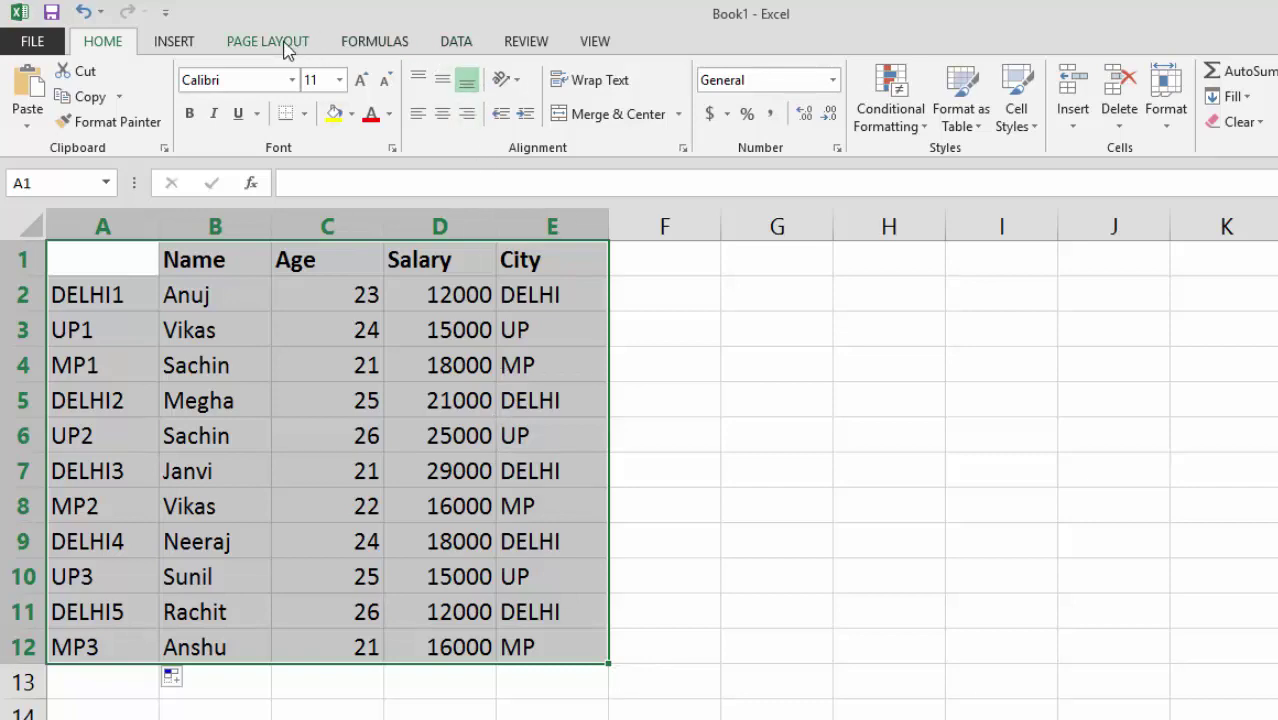
click(403, 40)
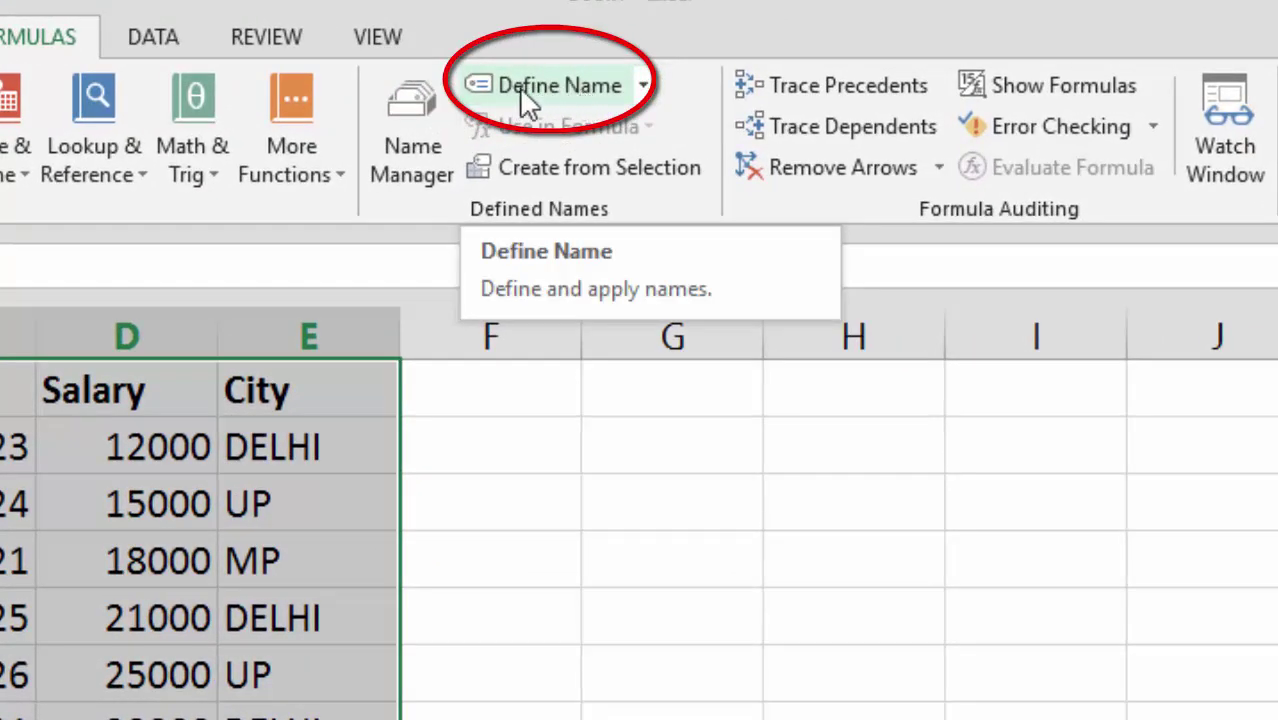
click(527, 90)
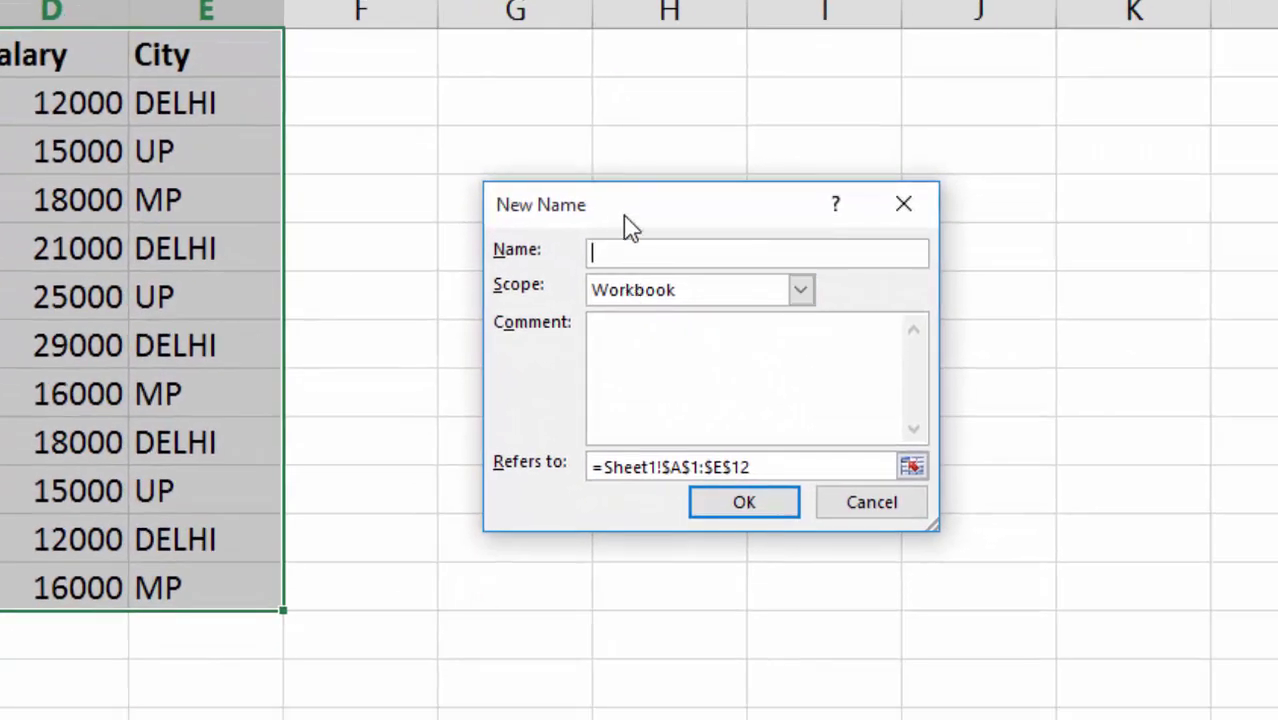
drag(623, 215, 541, 147)
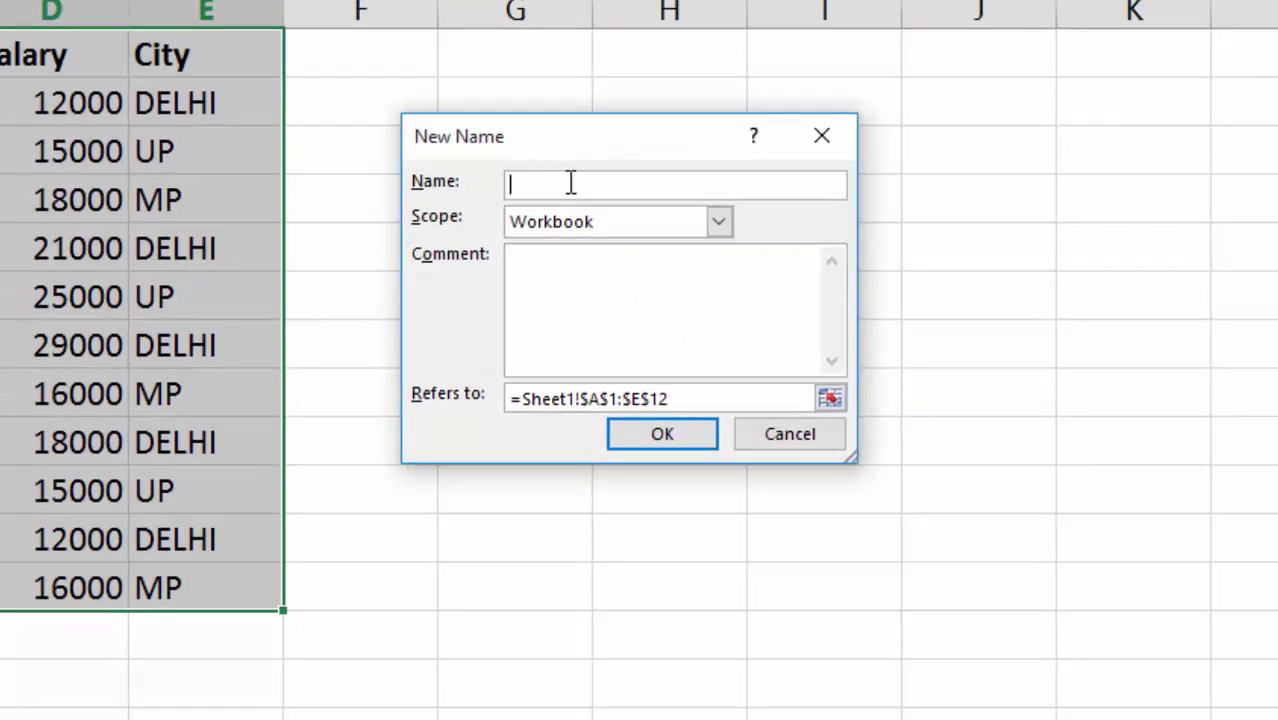
text(MYDATA)
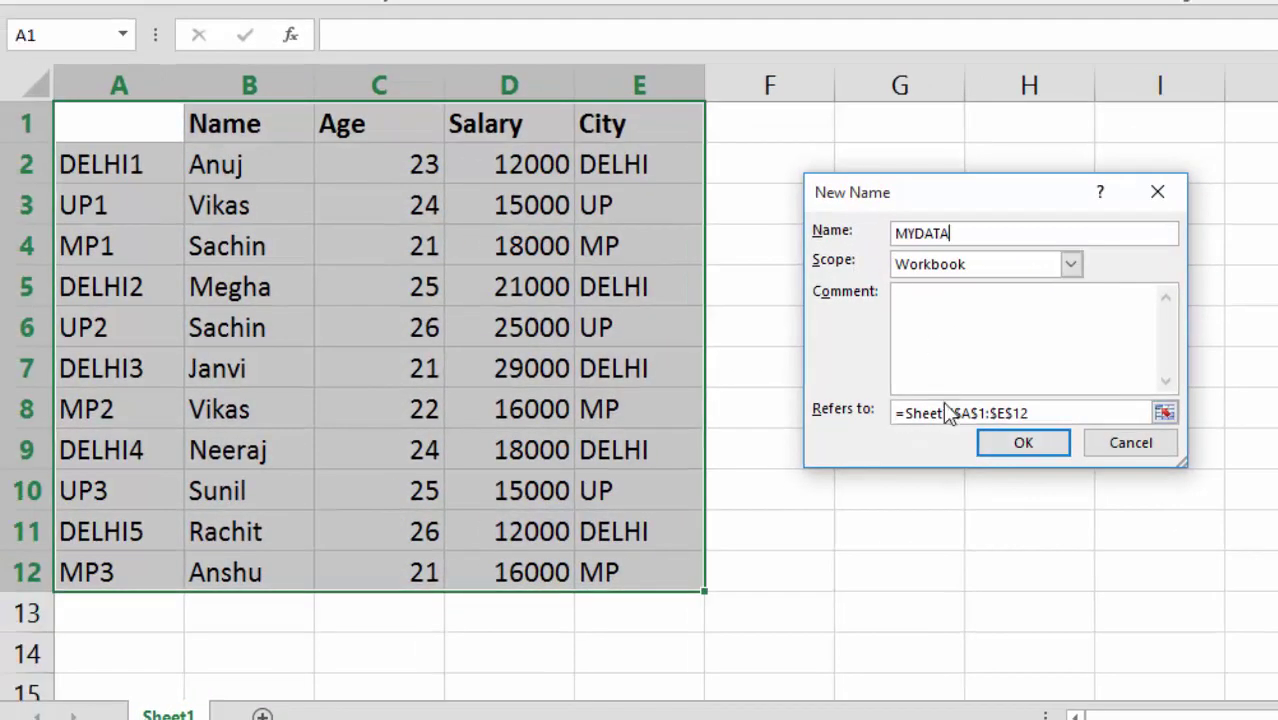
click(980, 413)
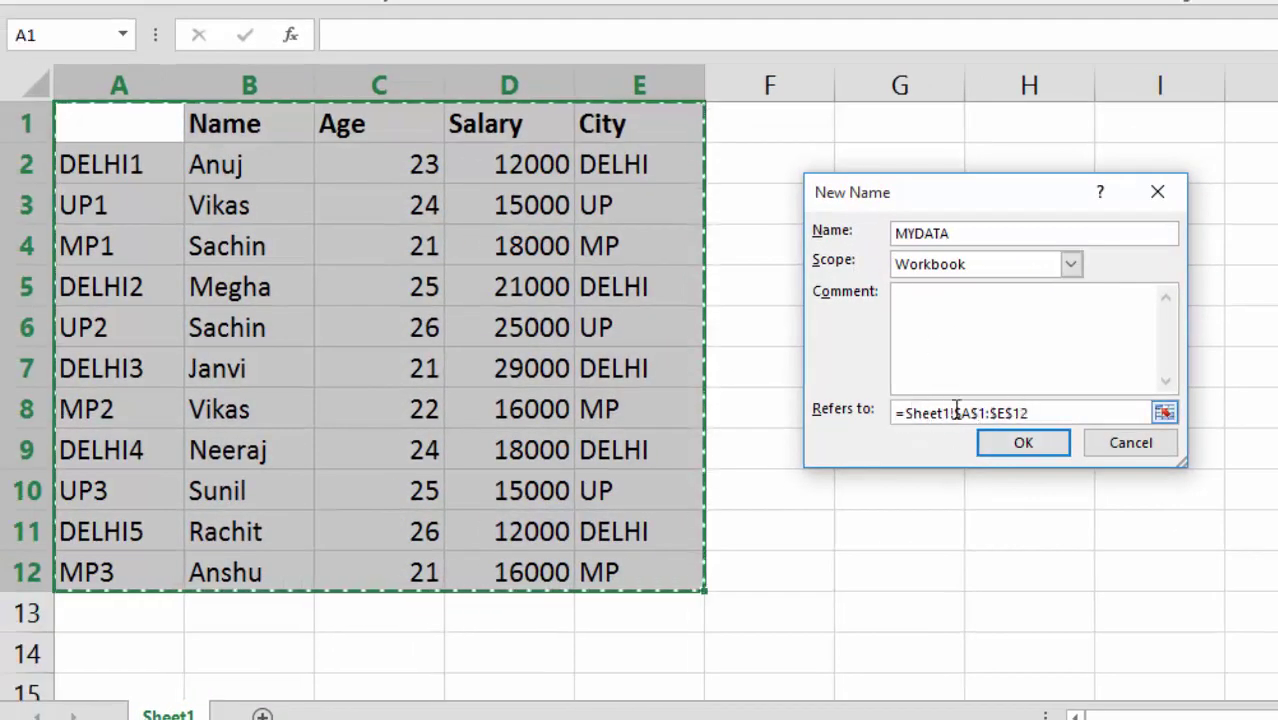
click(970, 233)
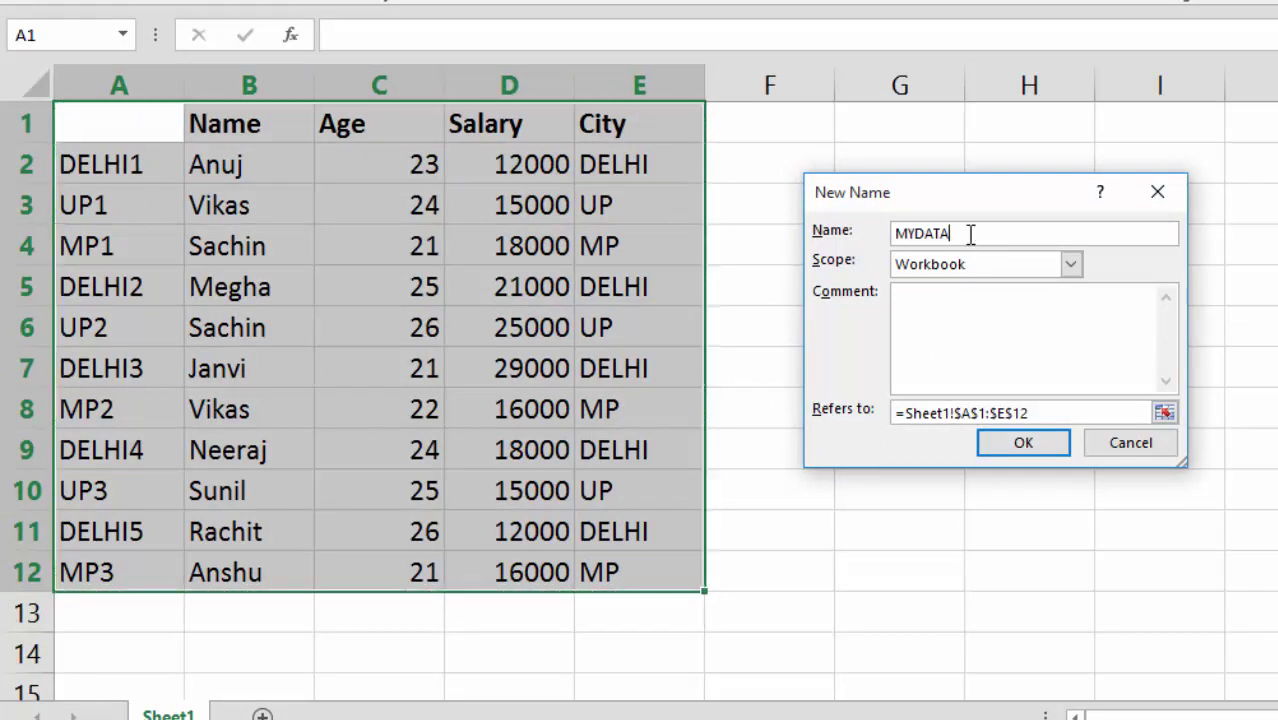
click(1036, 447)
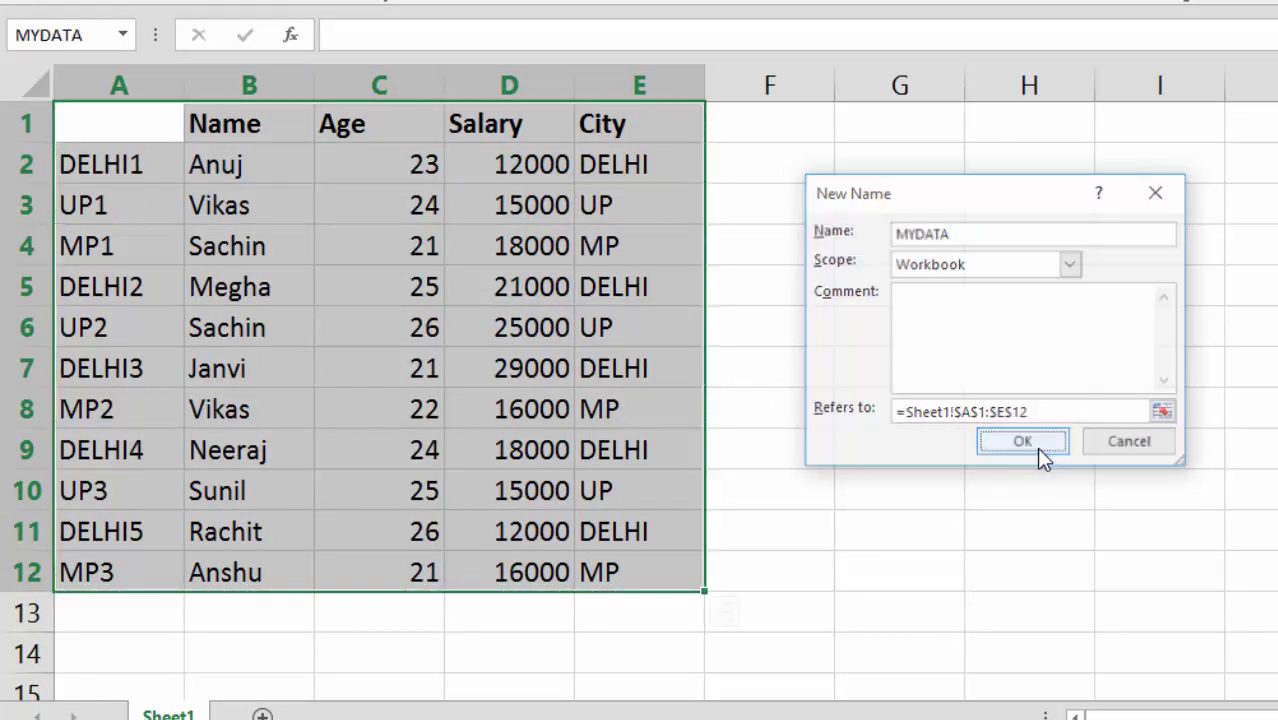
- Reselect A1:E12 to confirm it is named MYDATA
click(790, 297)
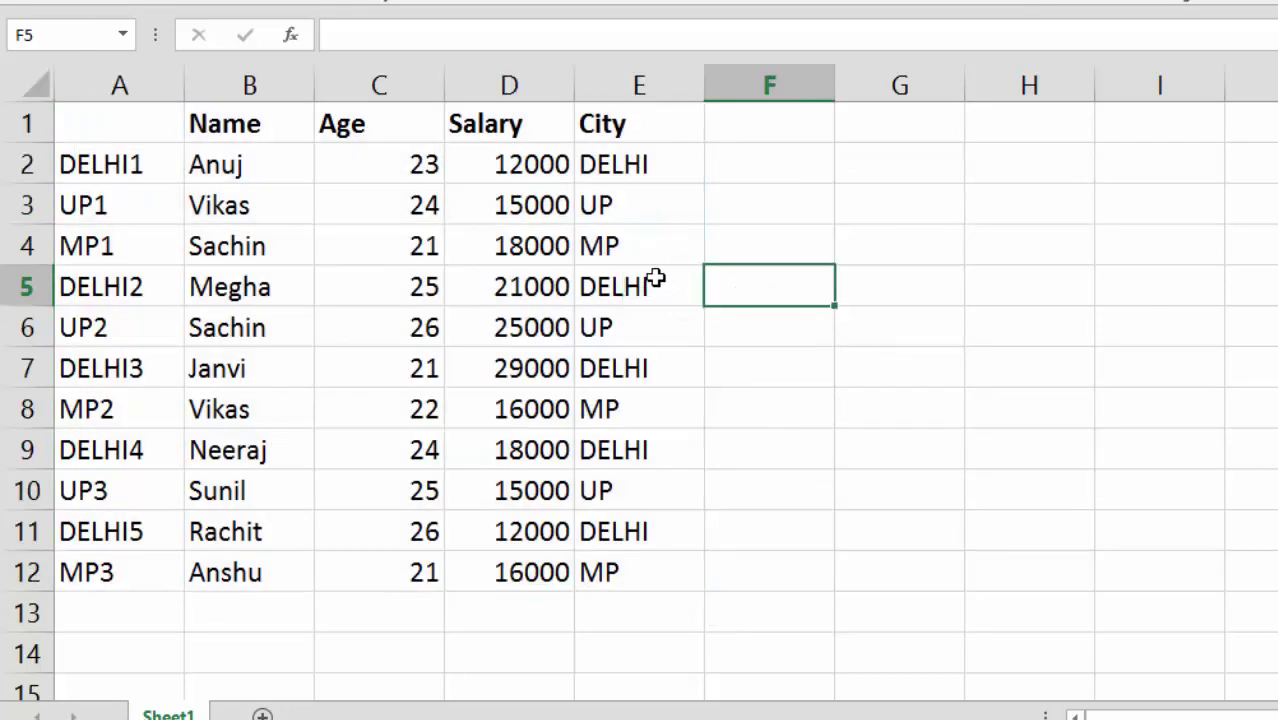
click(656, 280)
click(113, 129)
drag(125, 135, 590, 565)
- Check that MYDATA appears in the Name Box list of defined names
click(122, 36)
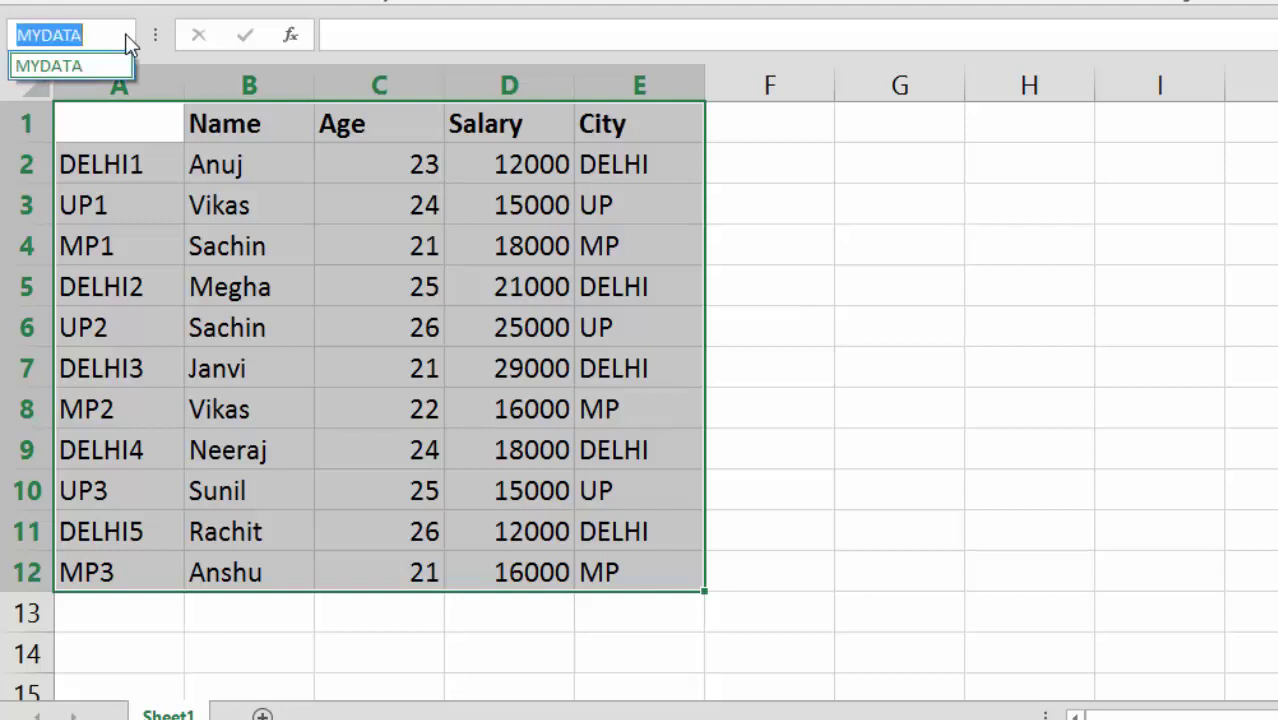
click(140, 120)
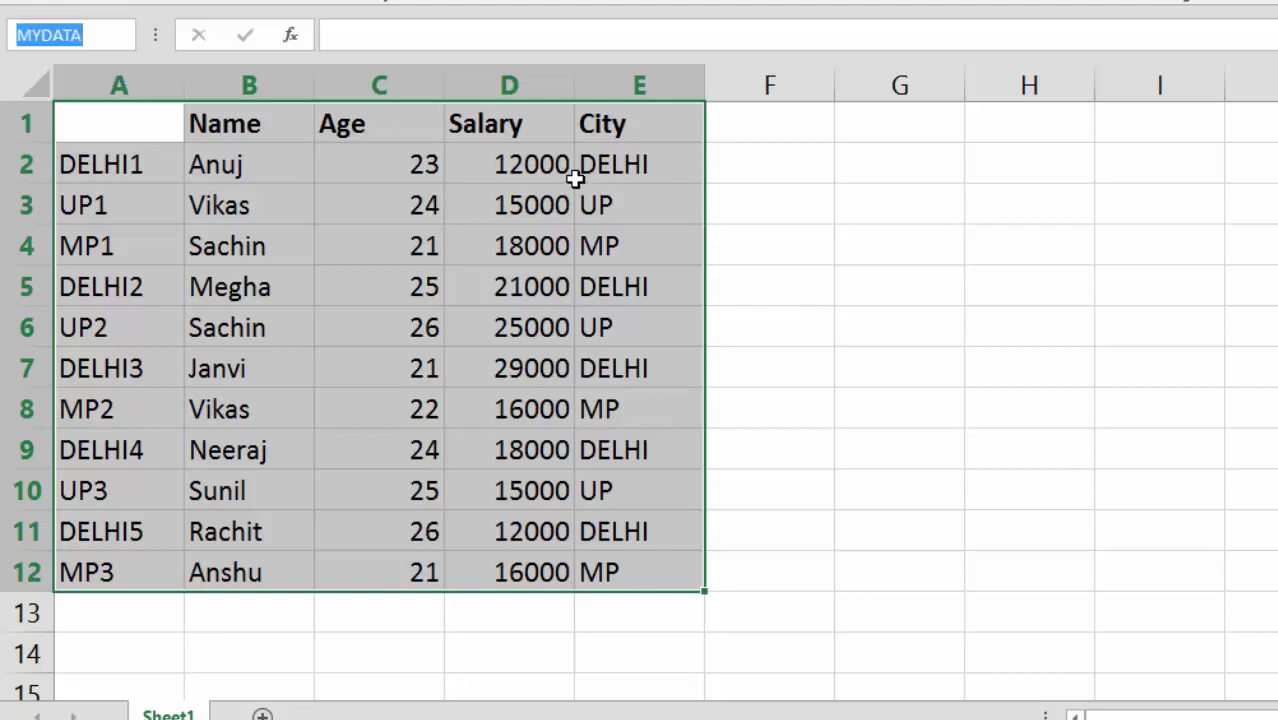
click(168, 128)
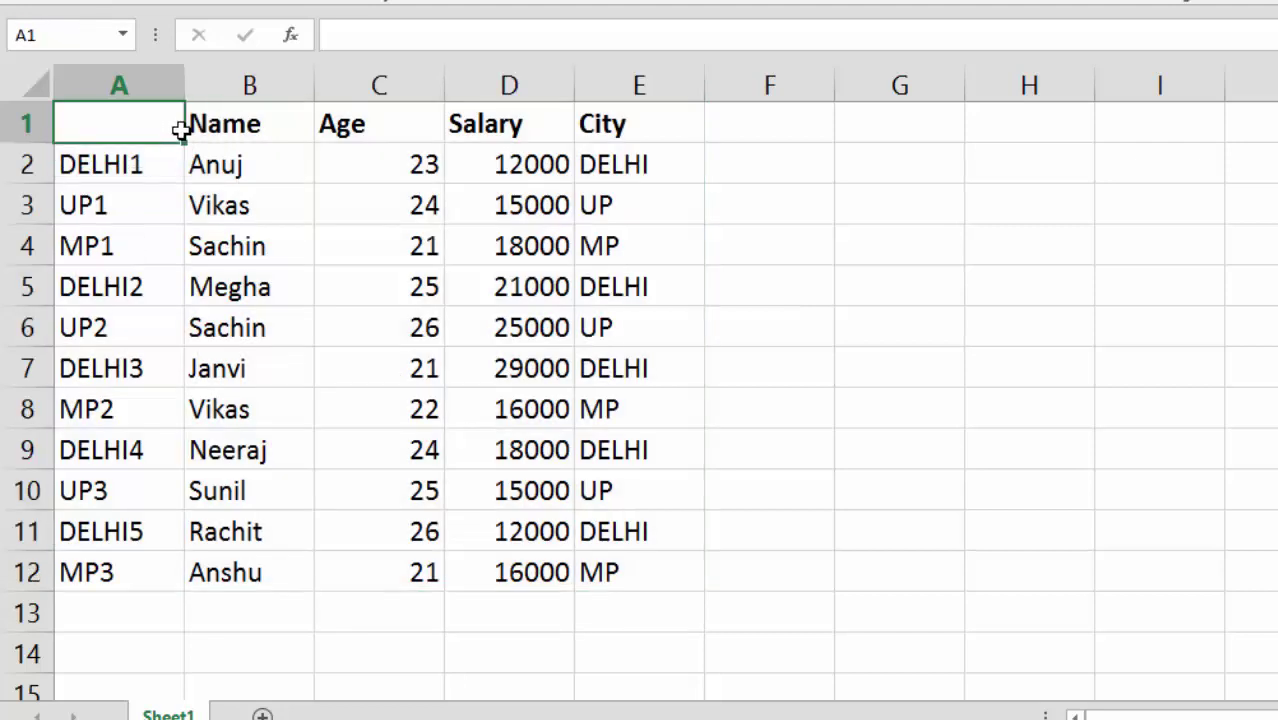
- Add a new Sheet2, then return to Sheet1 and select cell H1
click(262, 714)
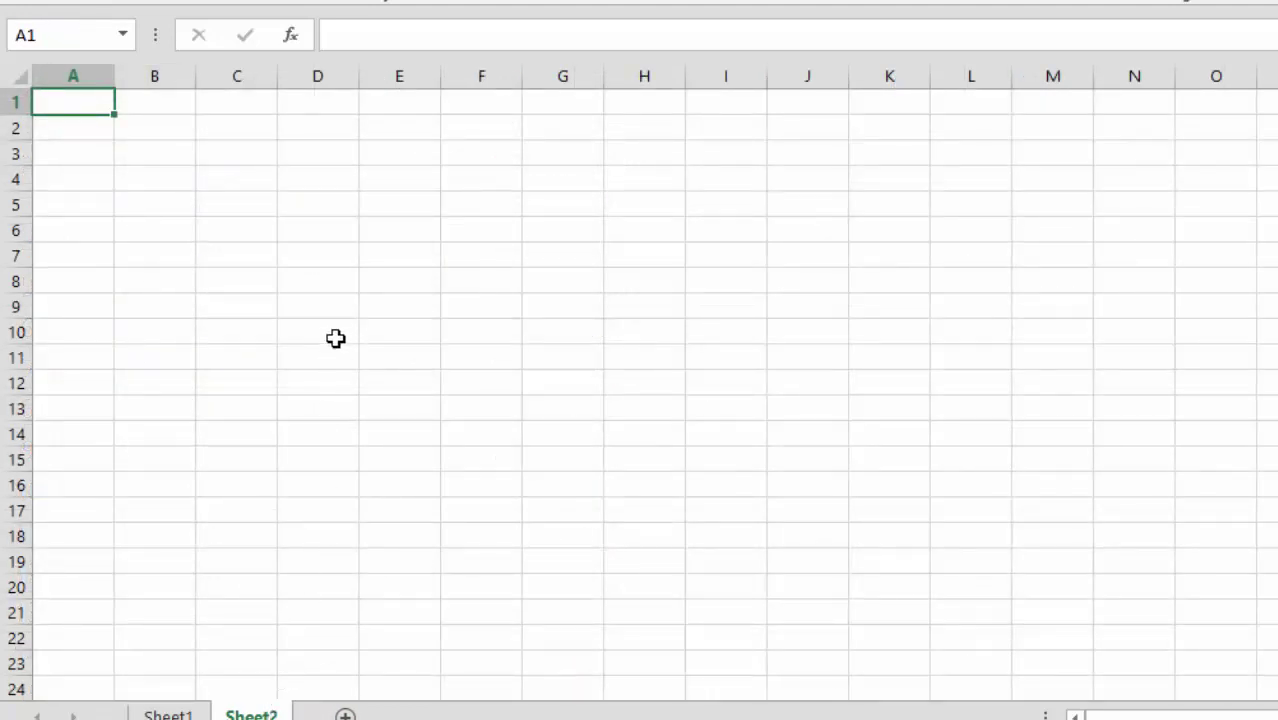
scroll(349, 306, up, 5)
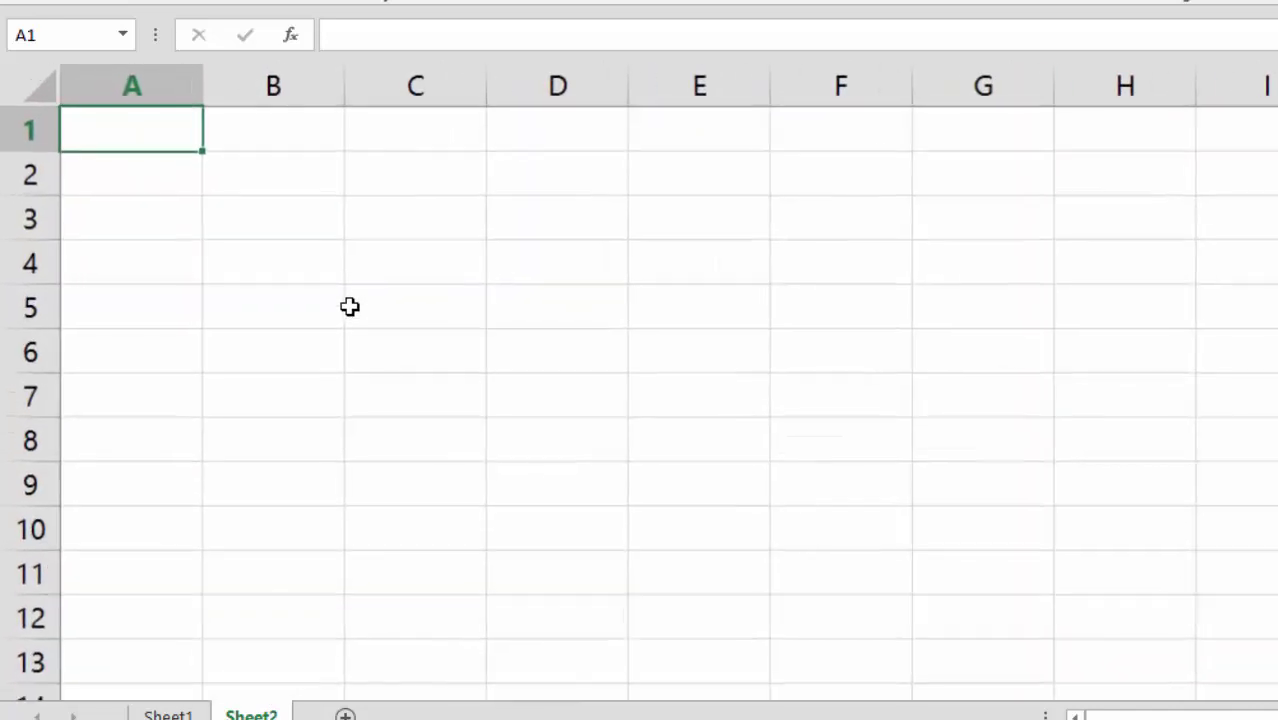
scroll(348, 294, down, 2)
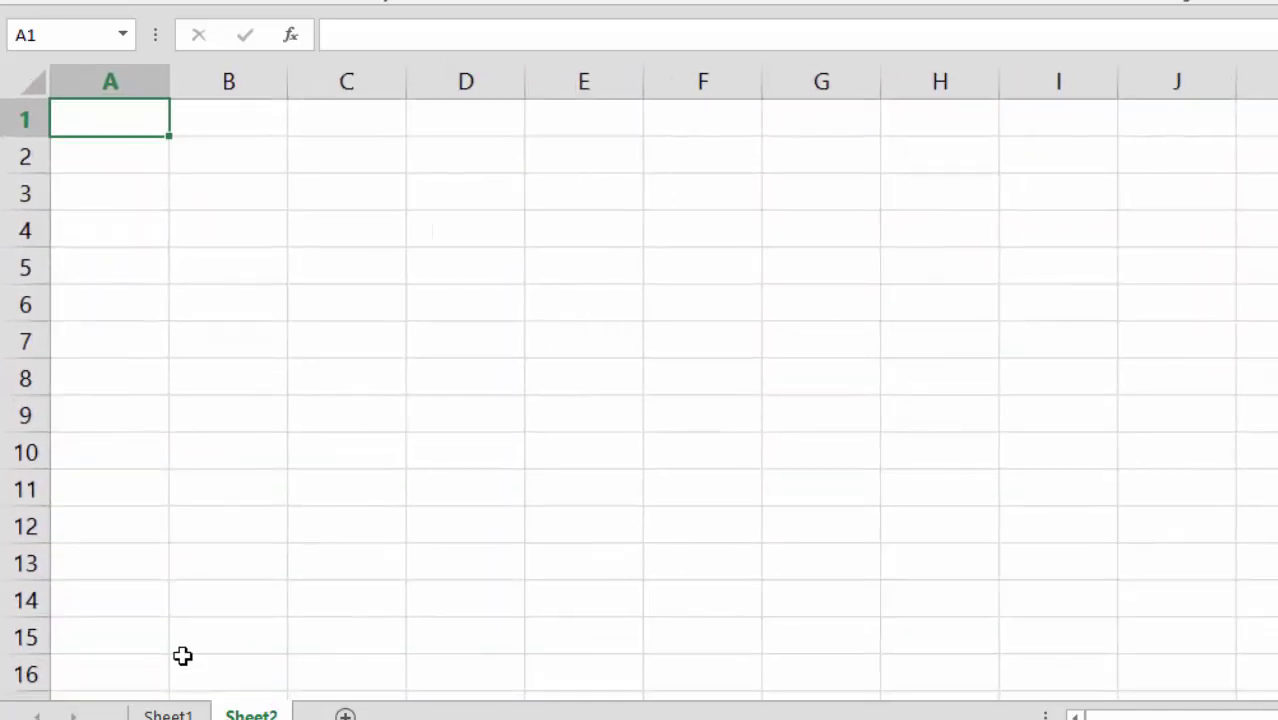
click(168, 714)
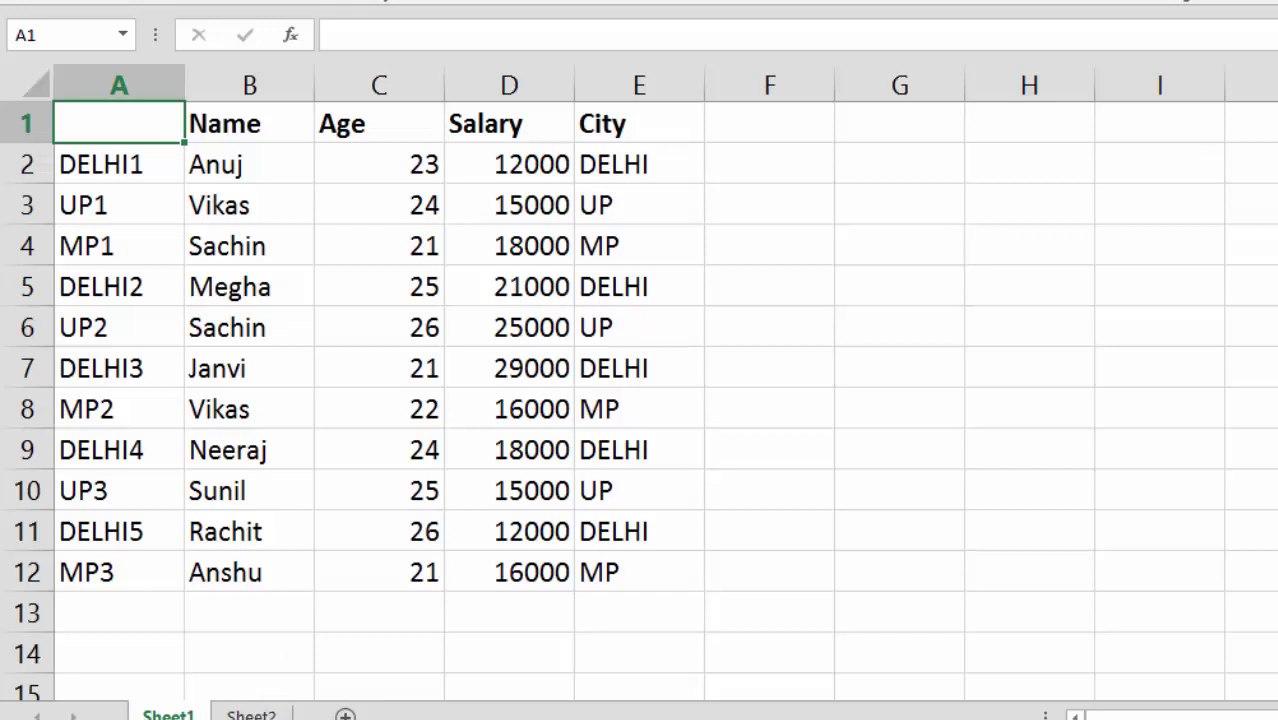
click(655, 134)
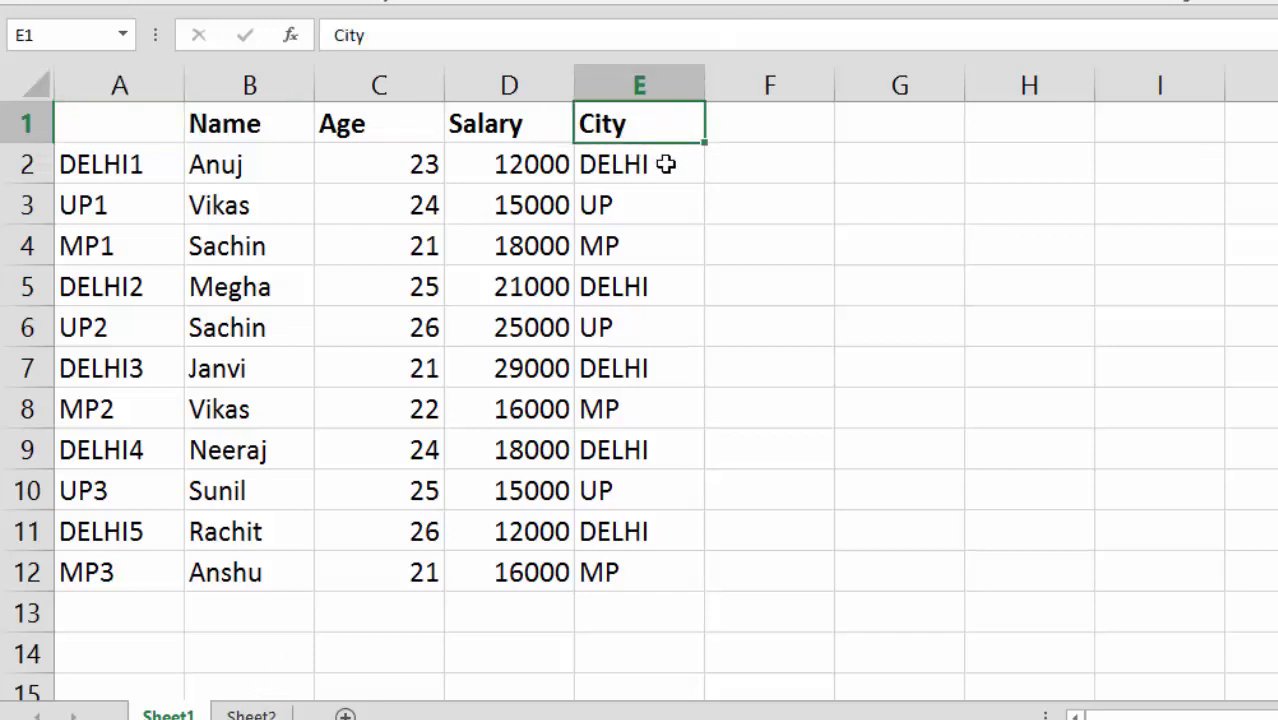
click(987, 133)
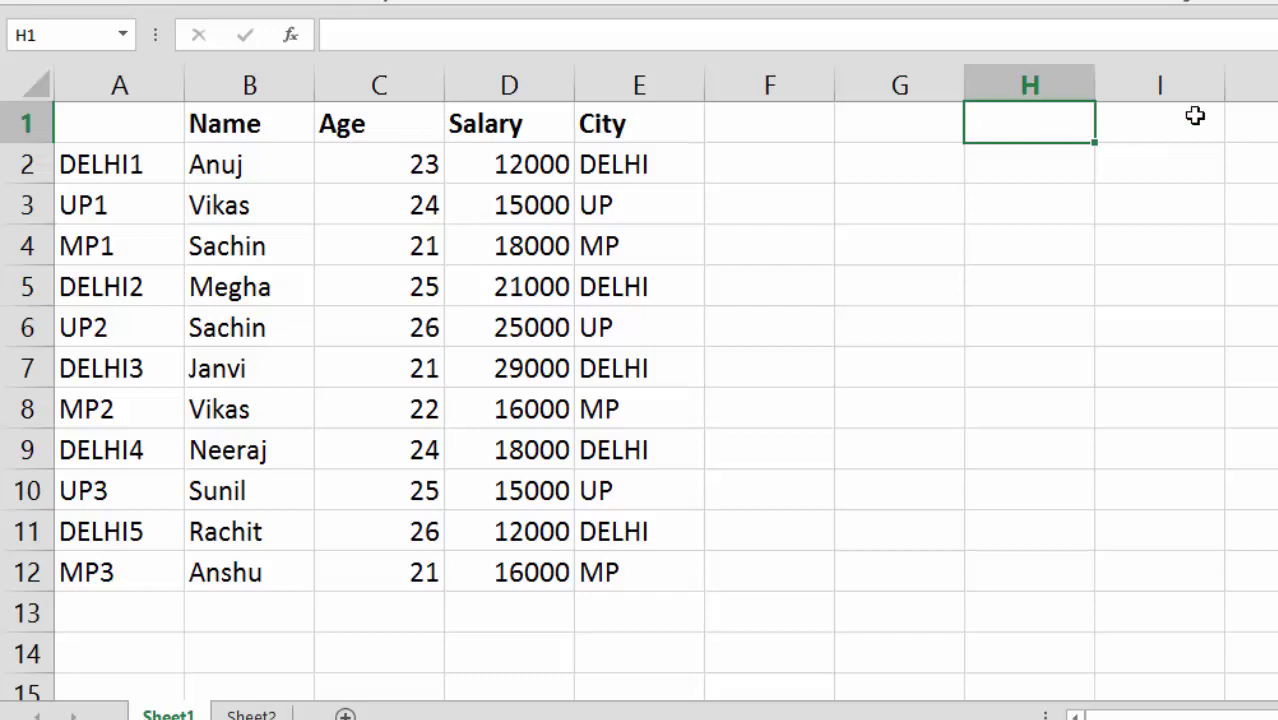
- Enter DELHI, UP and MP in H1:H3, then select H1:H4
text(d)
key(BackSpace)
text(DELHI)
key(Return)
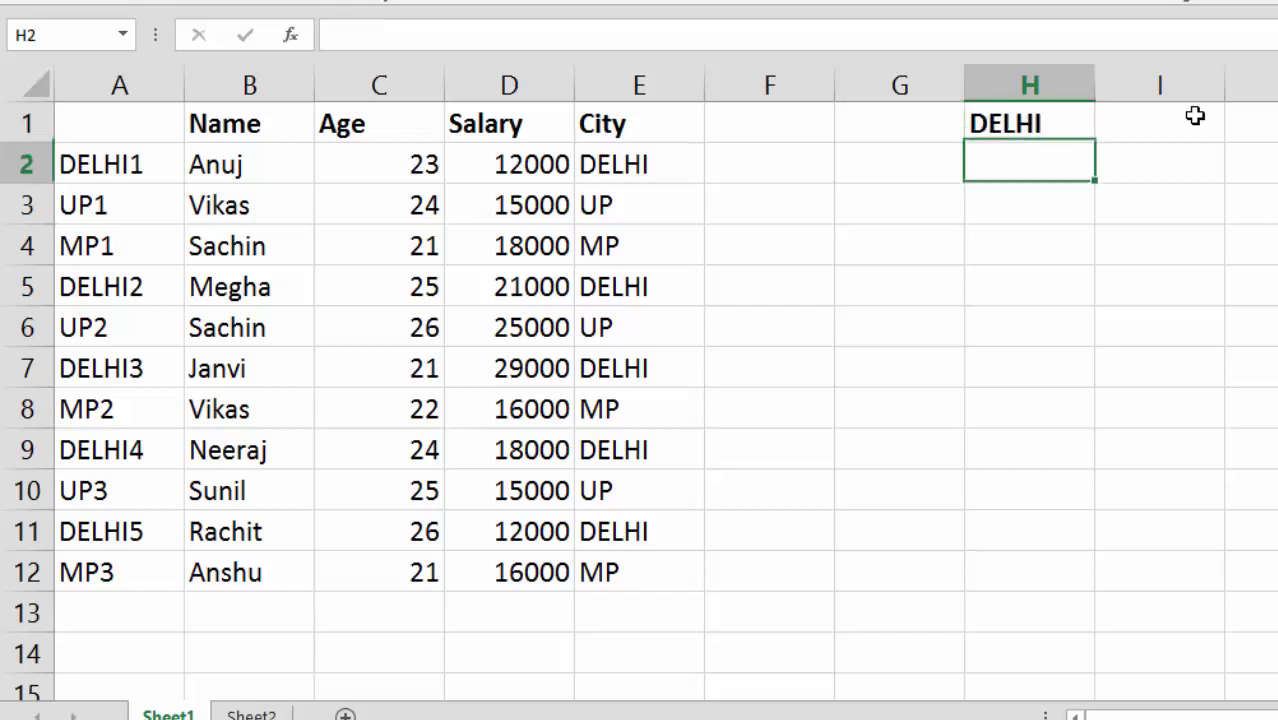
text(UP)
key(Return)
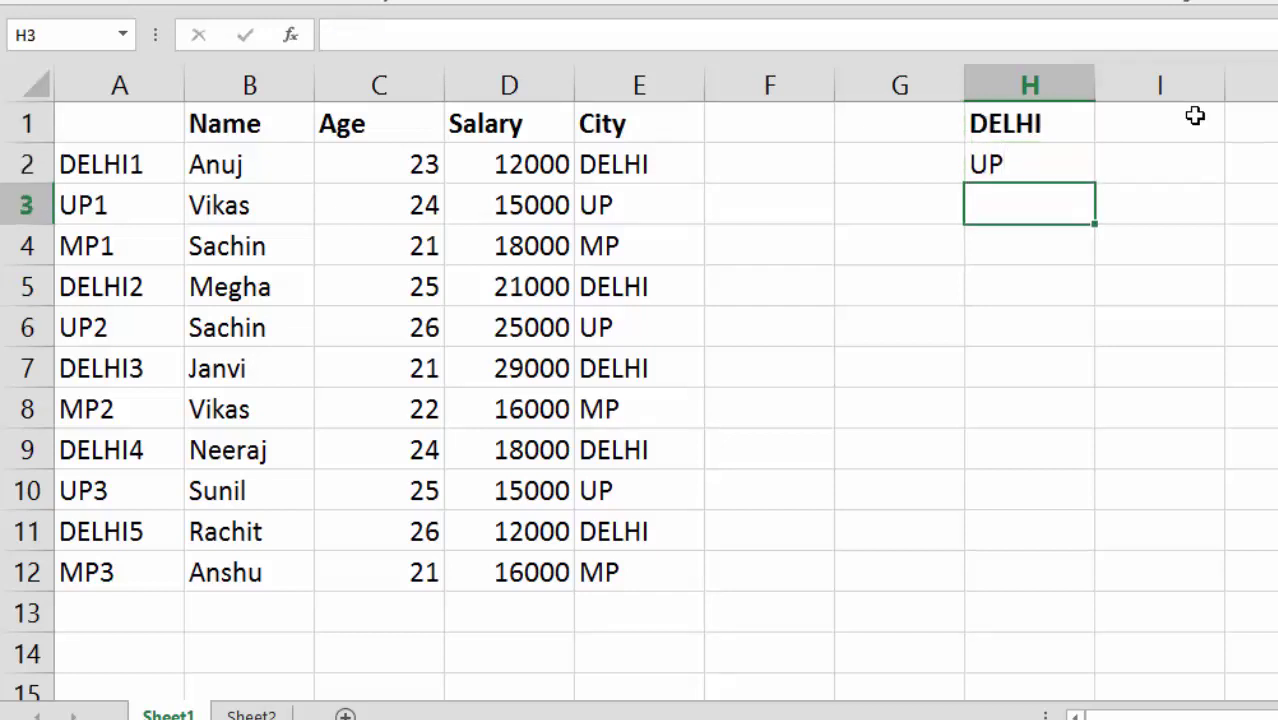
text(MP)
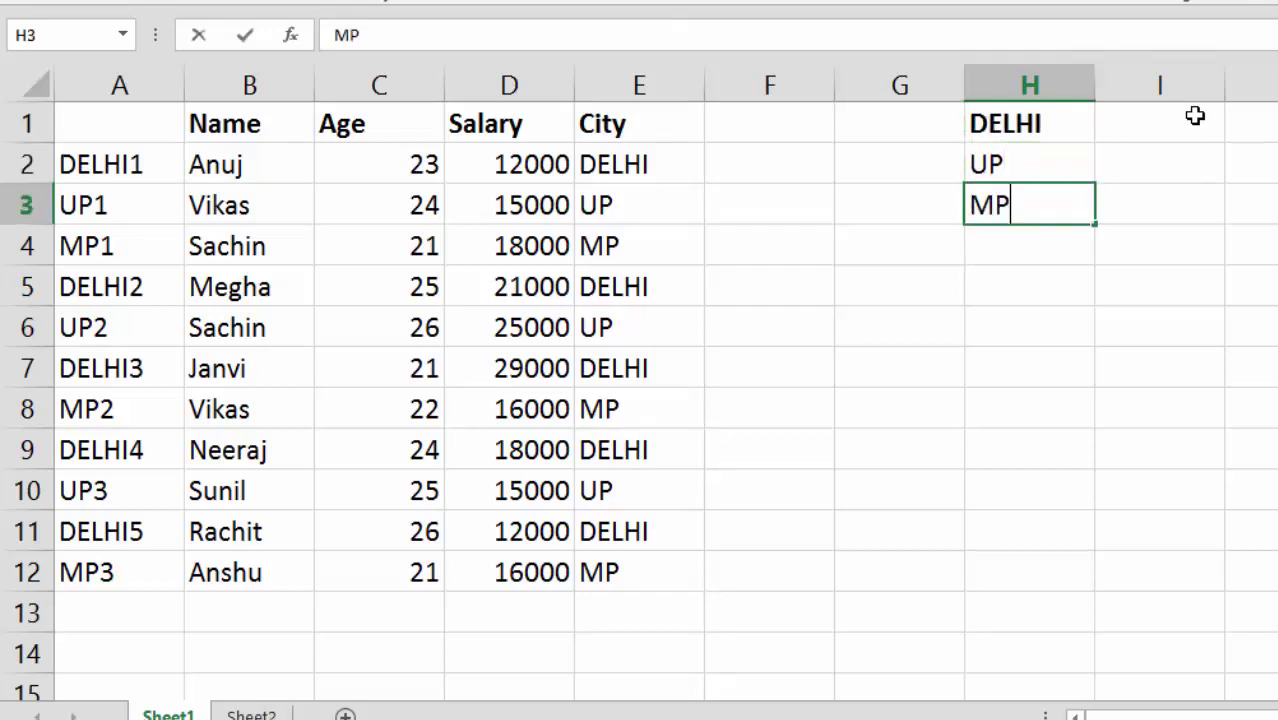
key(Return)
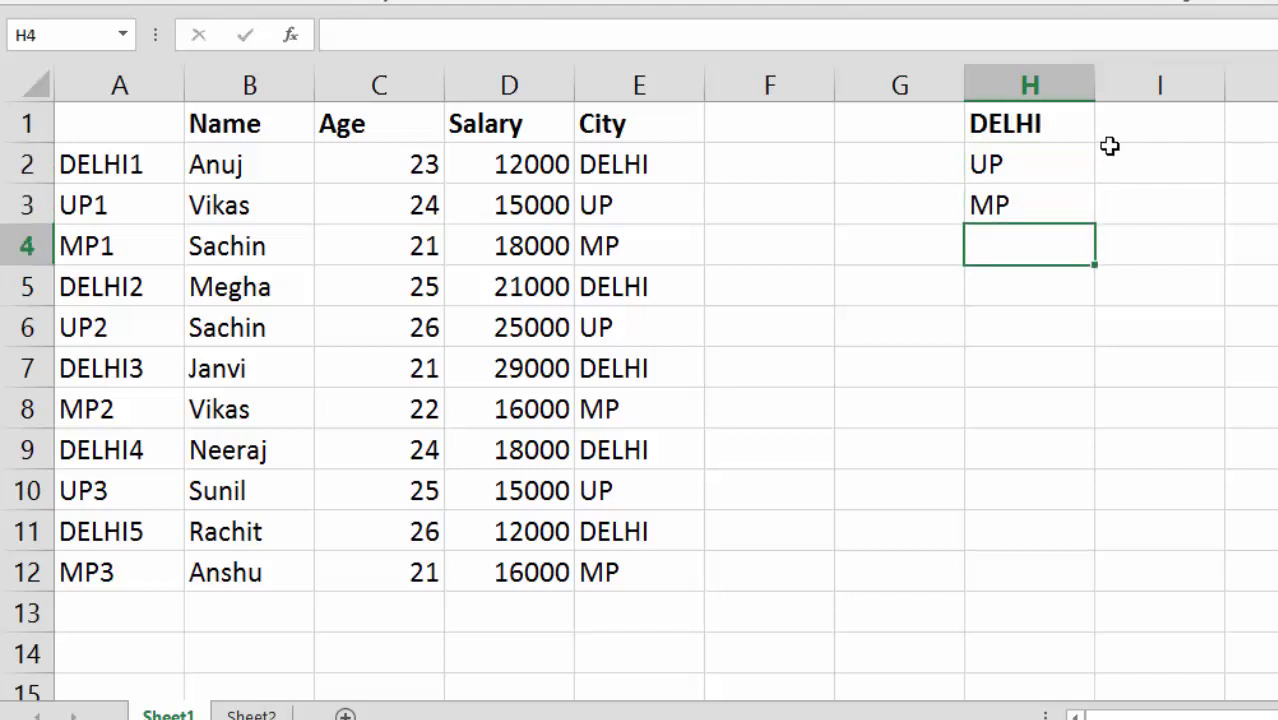
drag(1027, 121, 1001, 255)
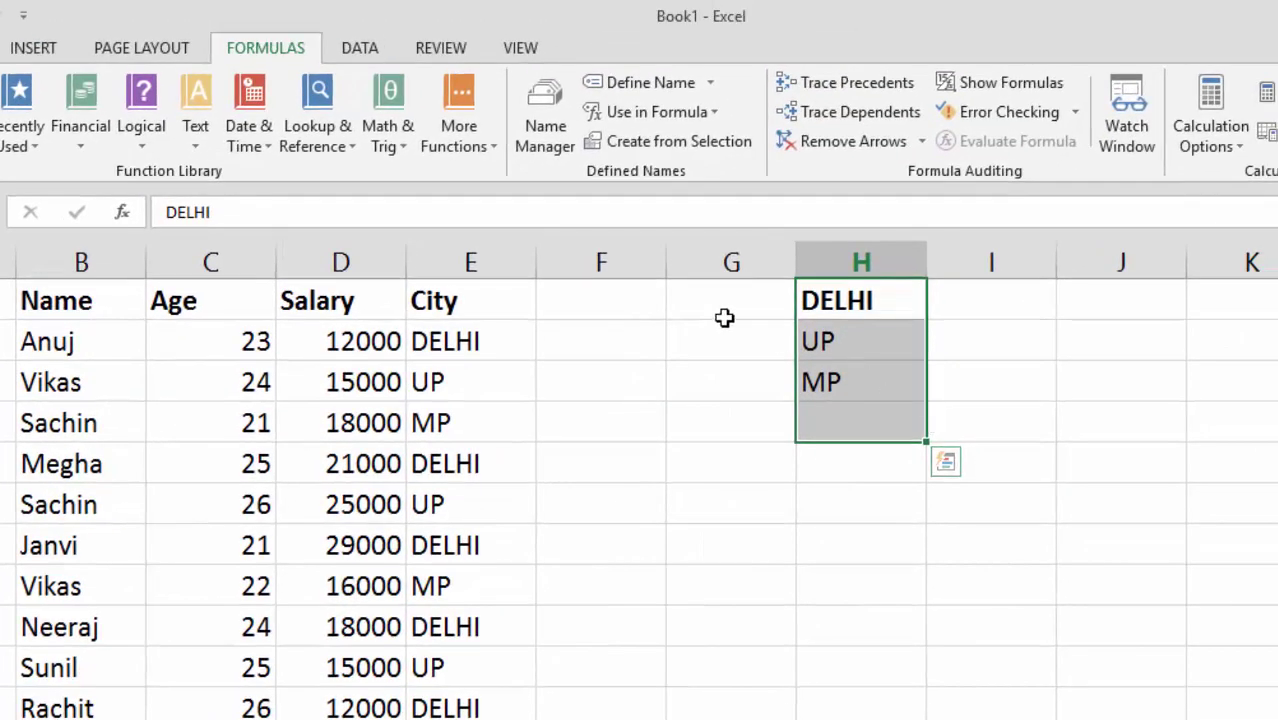
- Define the name CITY for the city list Sheet1!$H$1:$H$4
click(640, 84)
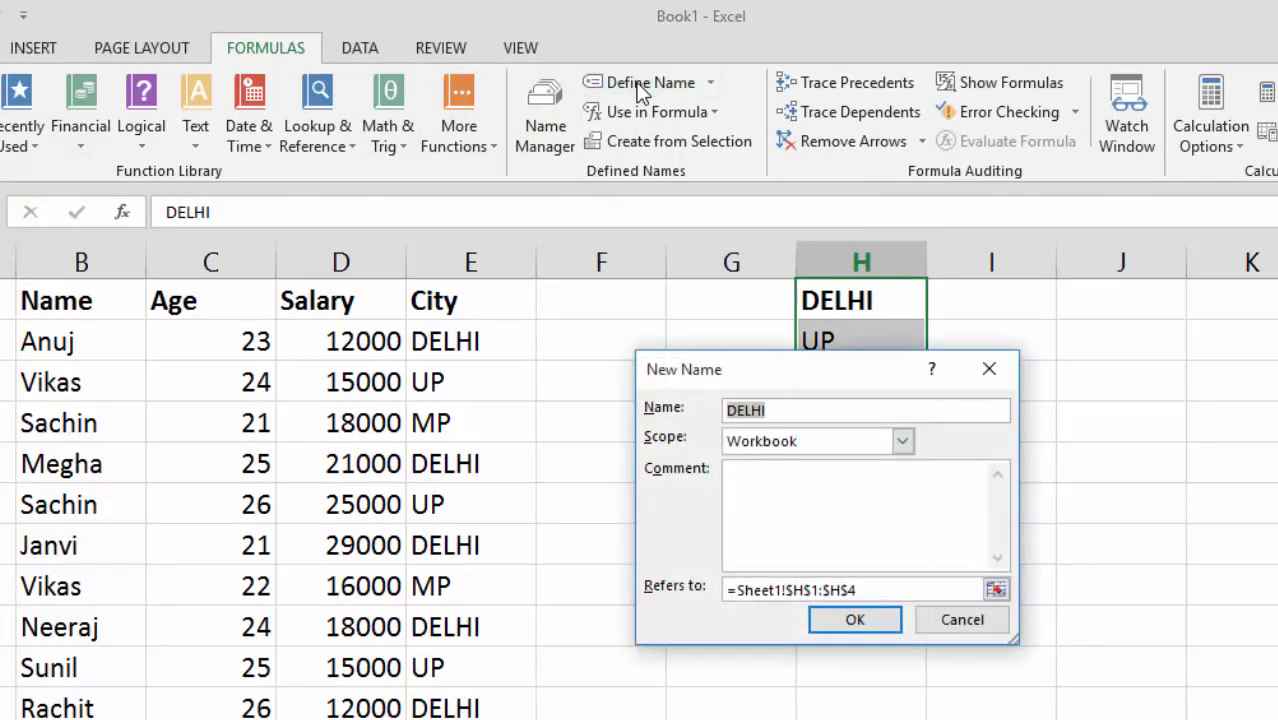
text(CITY)
click(843, 622)
drag(8, 300, 480, 712)
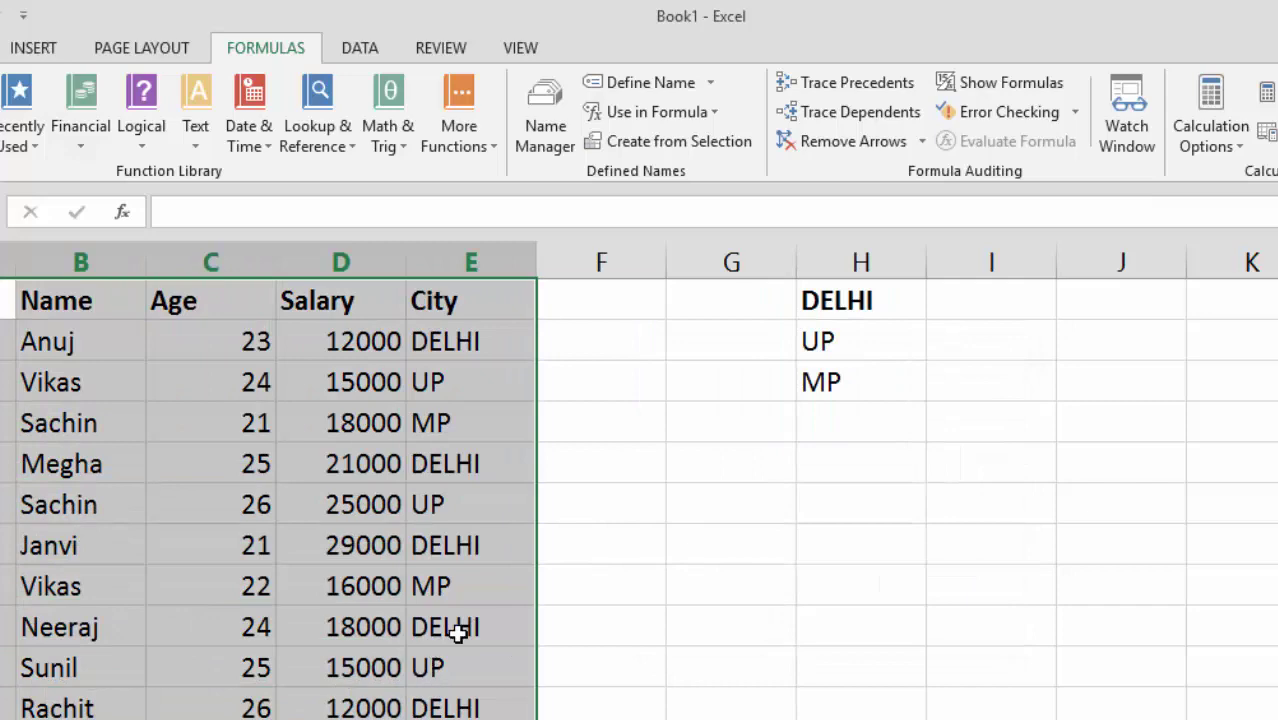
drag(862, 312, 867, 377)
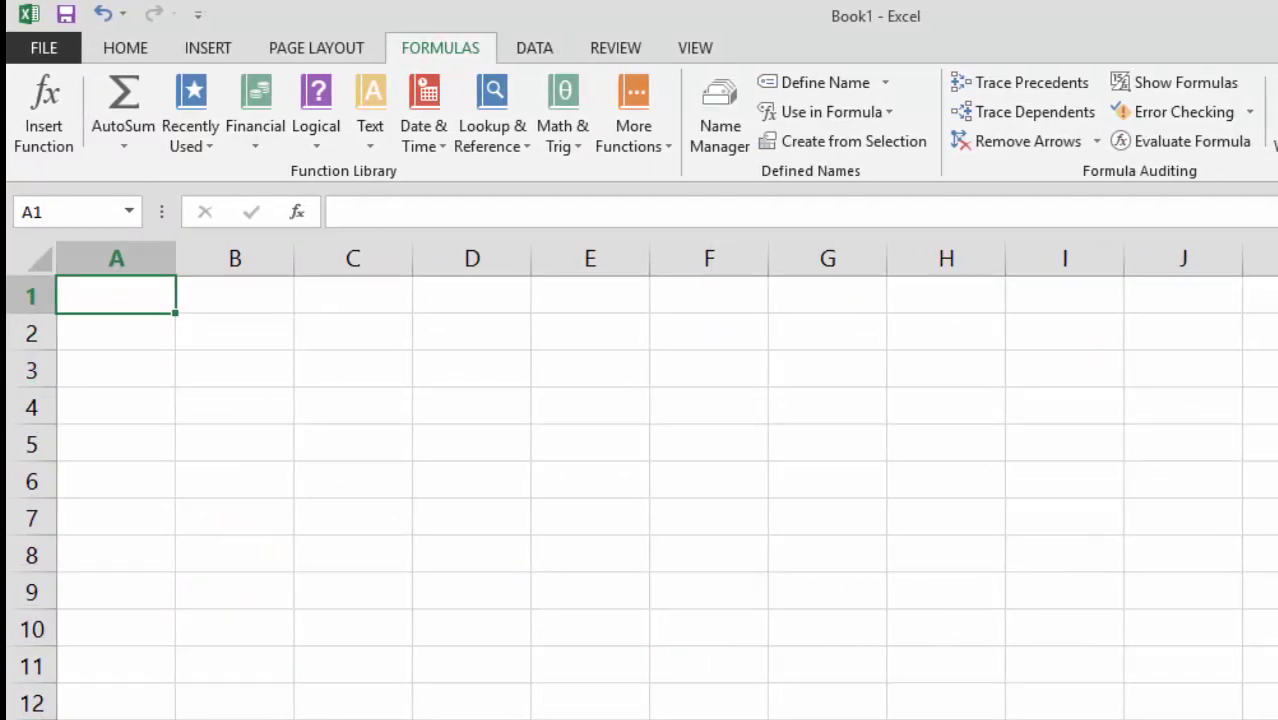
- On Sheet2, enter the label CITY in B1
key(Right)
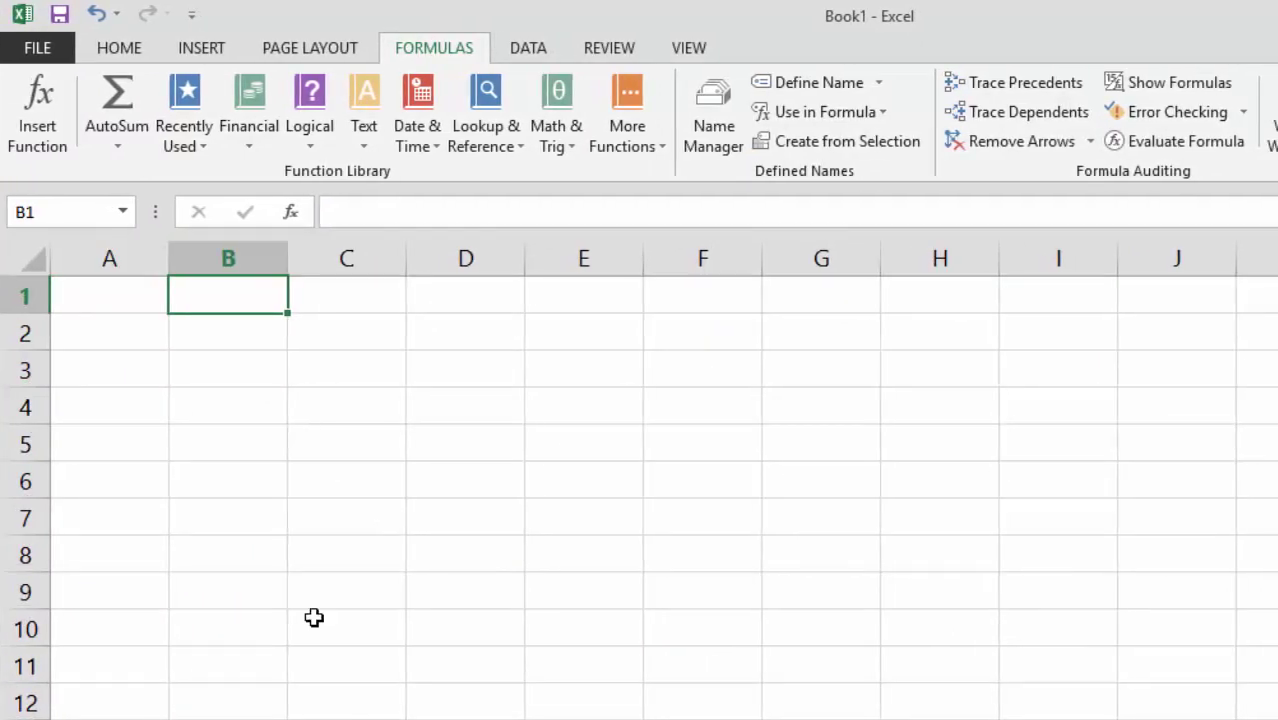
text(CITY)
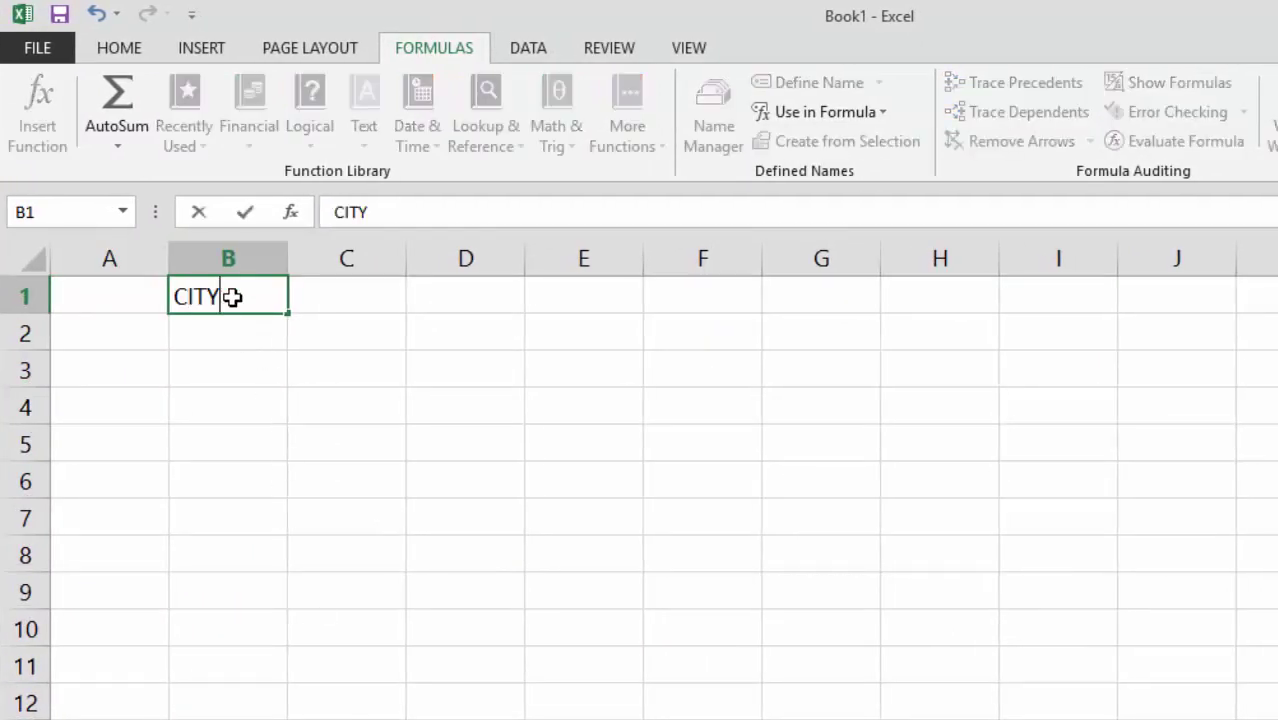
key(Tab)
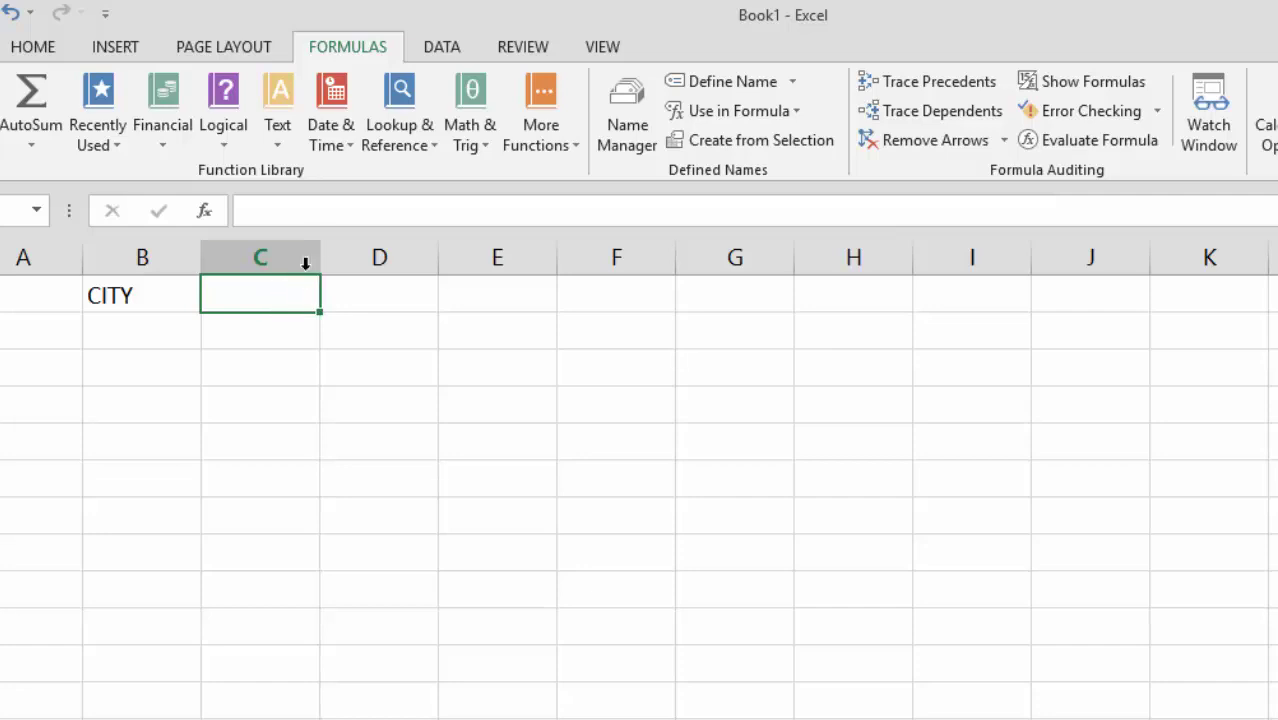
- Set C1's data validation to allow a List with source =CITY
click(428, 52)
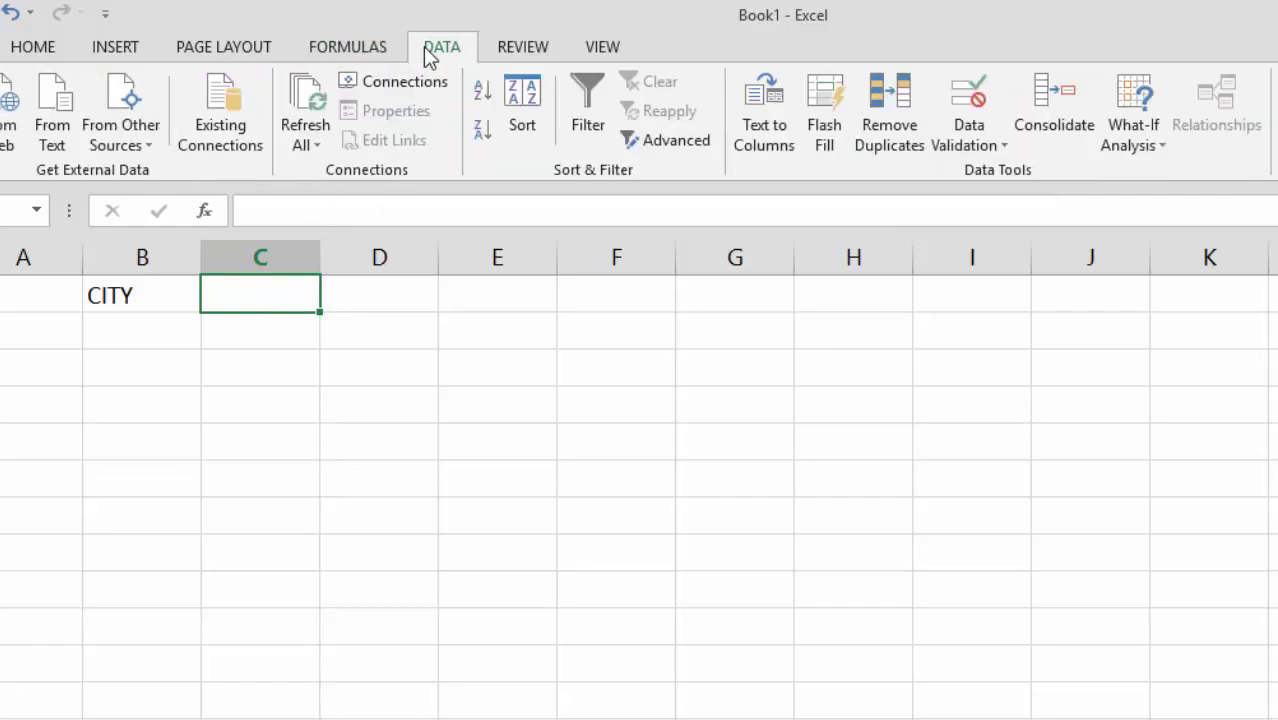
click(977, 103)
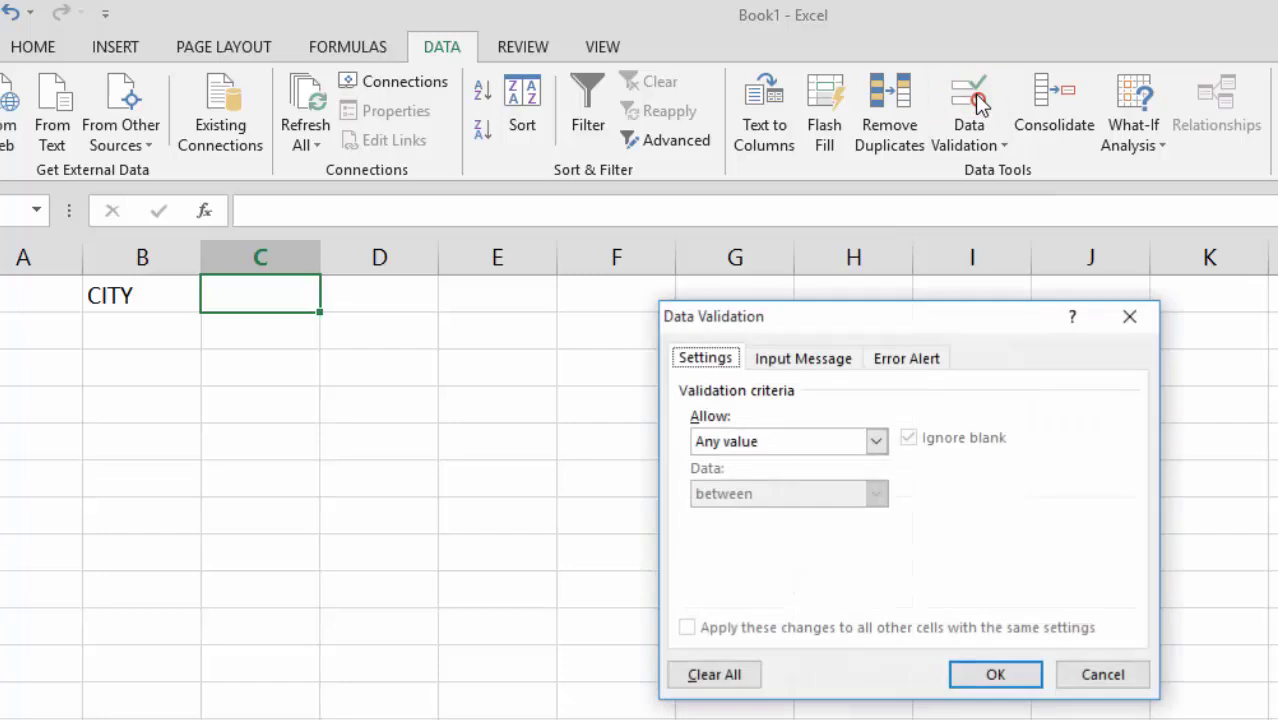
click(752, 442)
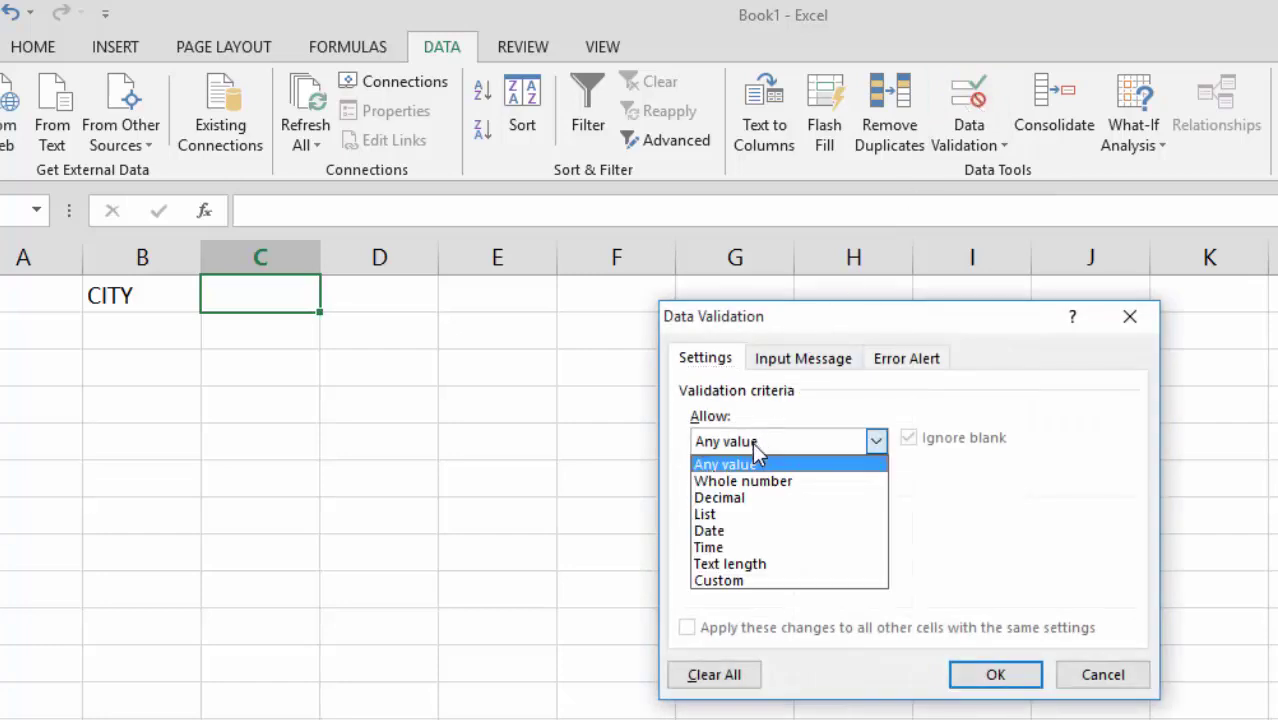
click(737, 514)
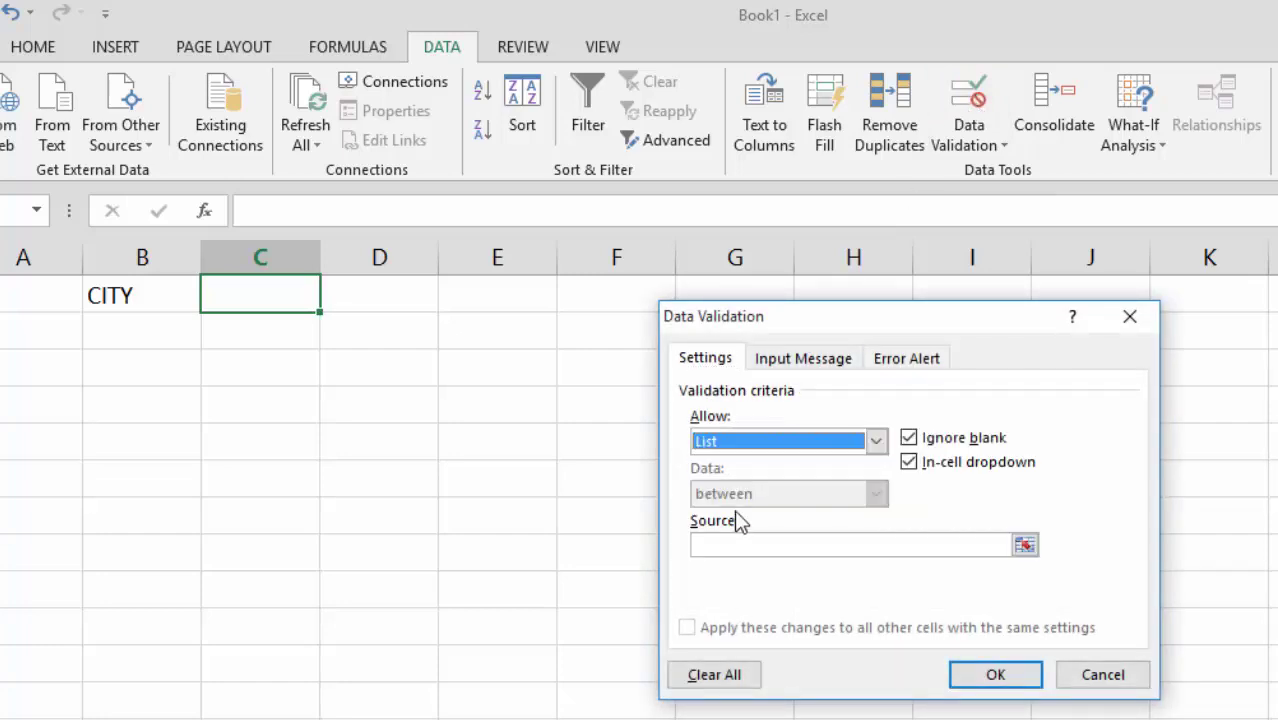
click(734, 543)
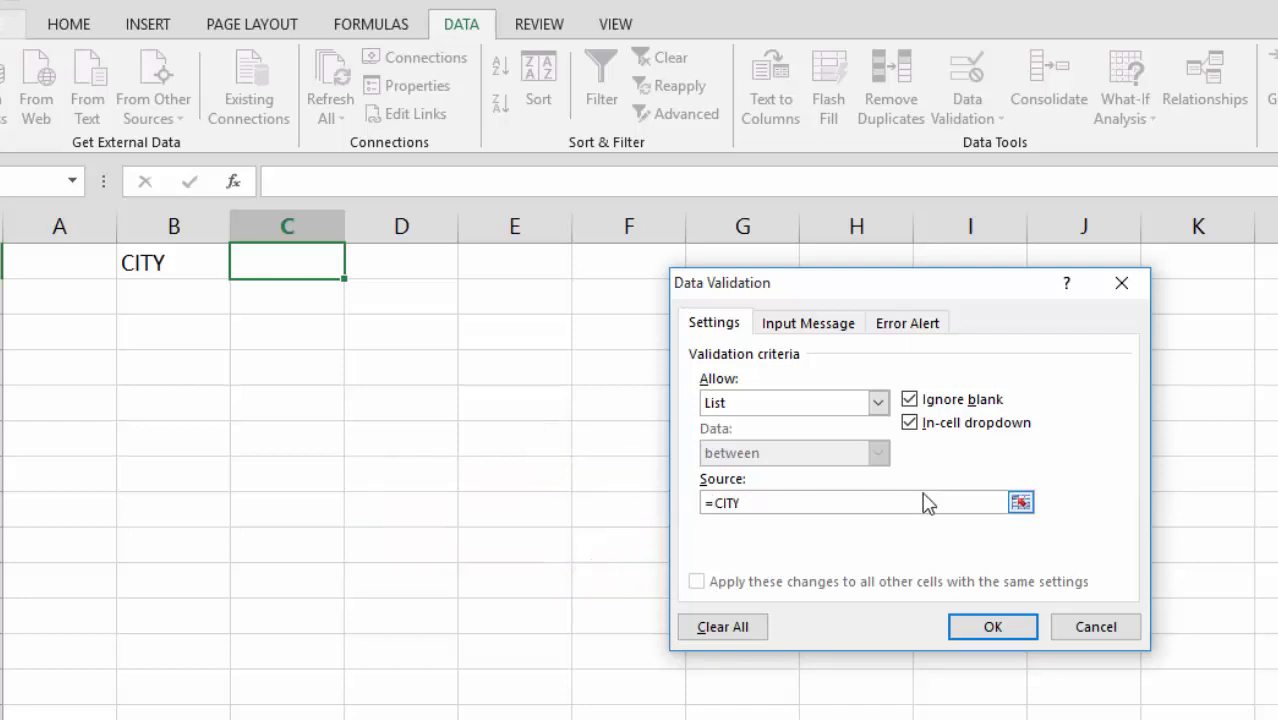
- Confirm the C1 list validation, then choose DELHI and UP from its drop-down
click(990, 627)
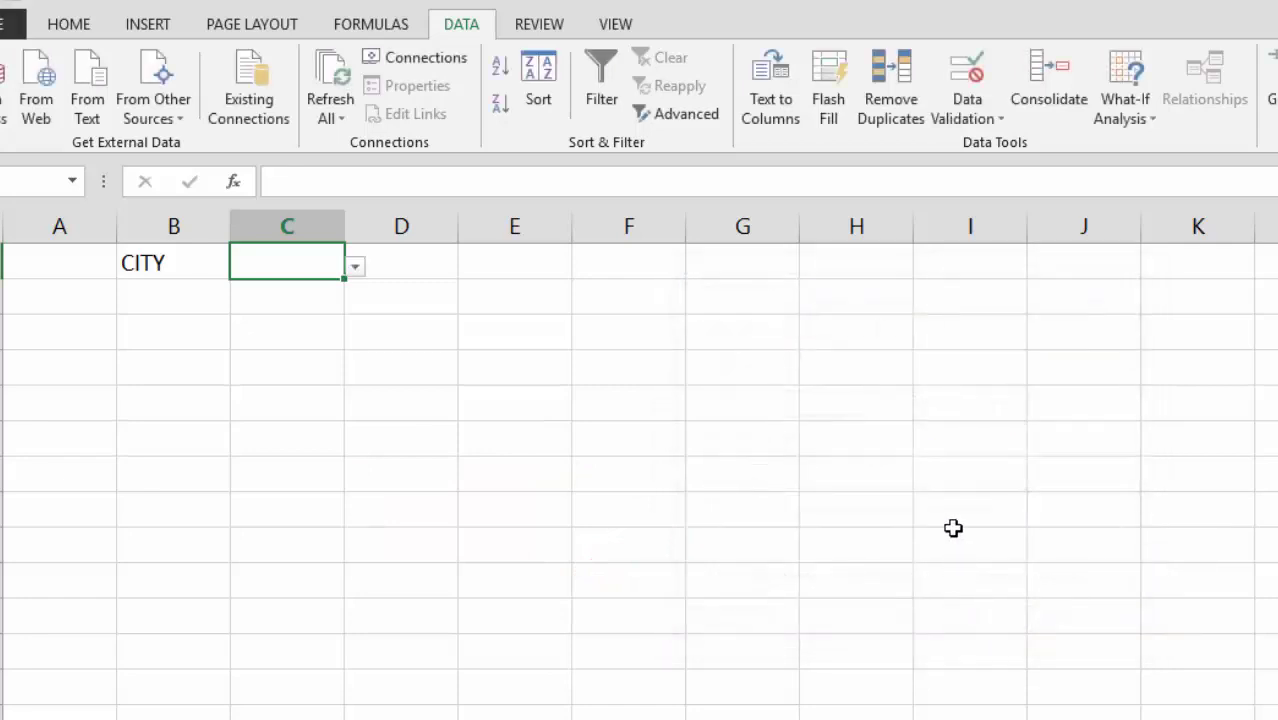
click(163, 291)
click(165, 266)
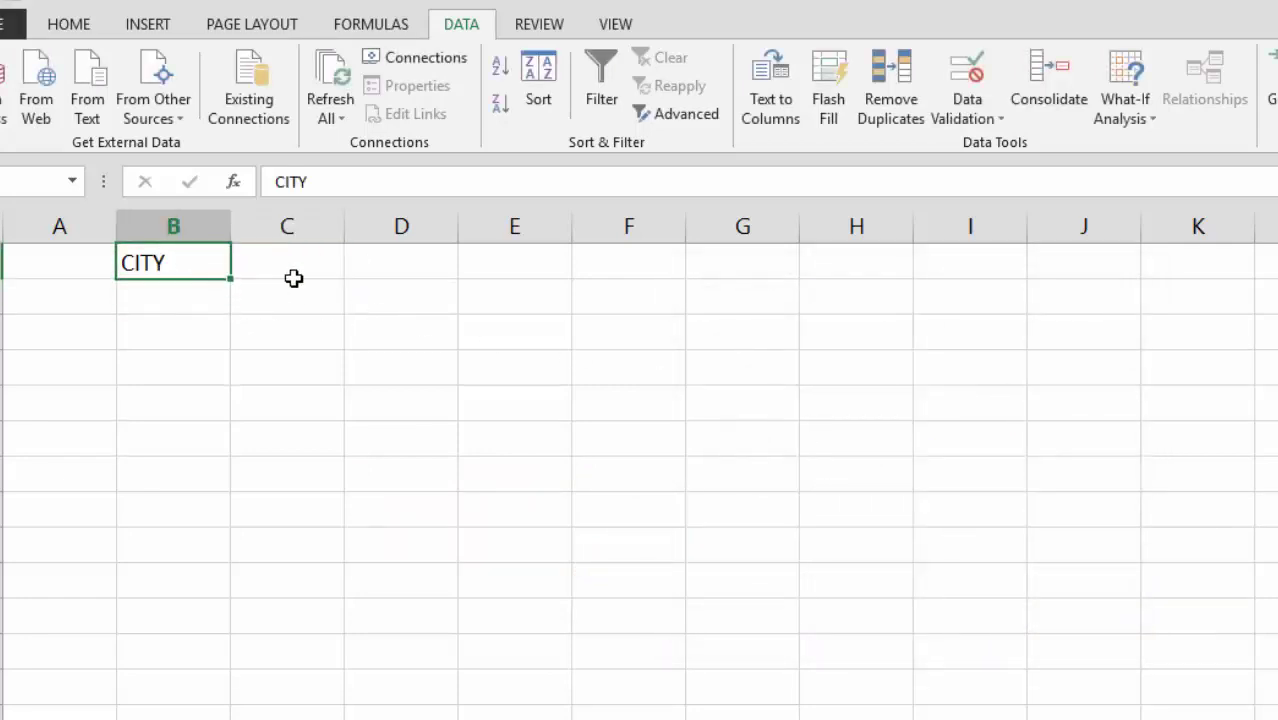
click(295, 272)
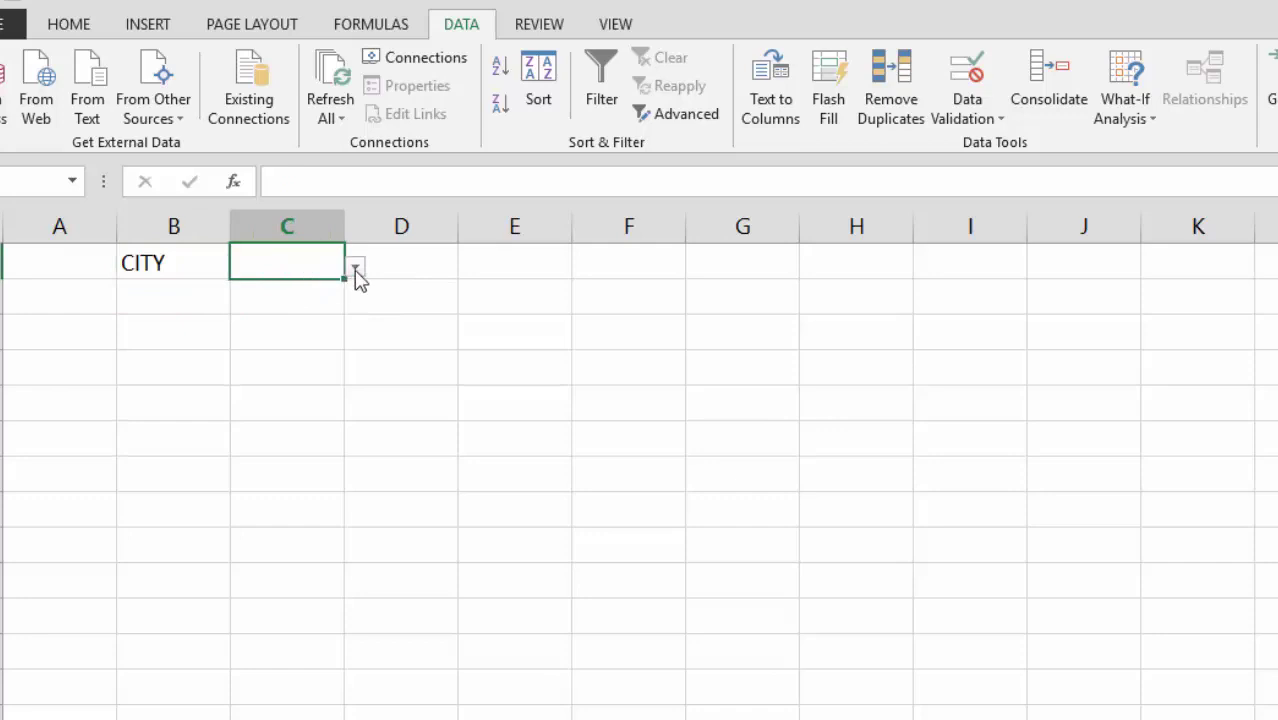
click(356, 270)
click(343, 291)
click(357, 268)
click(305, 313)
- Choose MP from C1's drop-down, then set it back to DELHI
click(357, 272)
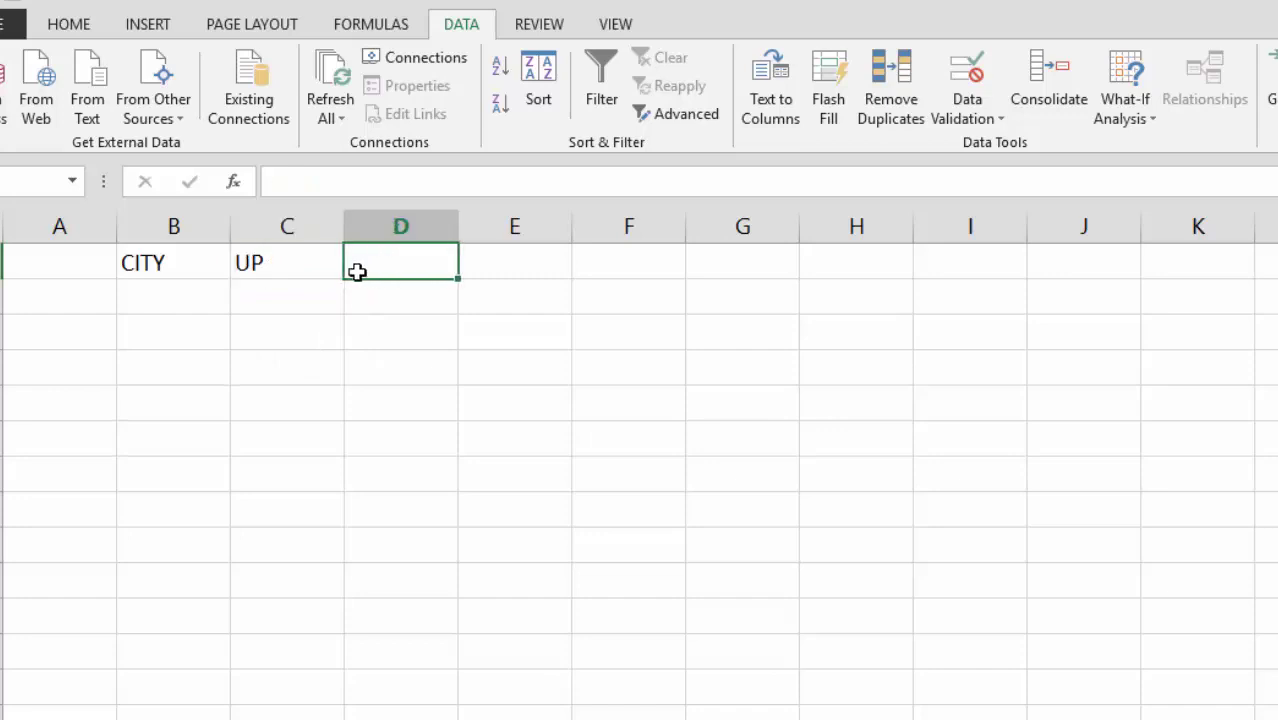
click(331, 263)
click(357, 266)
click(279, 345)
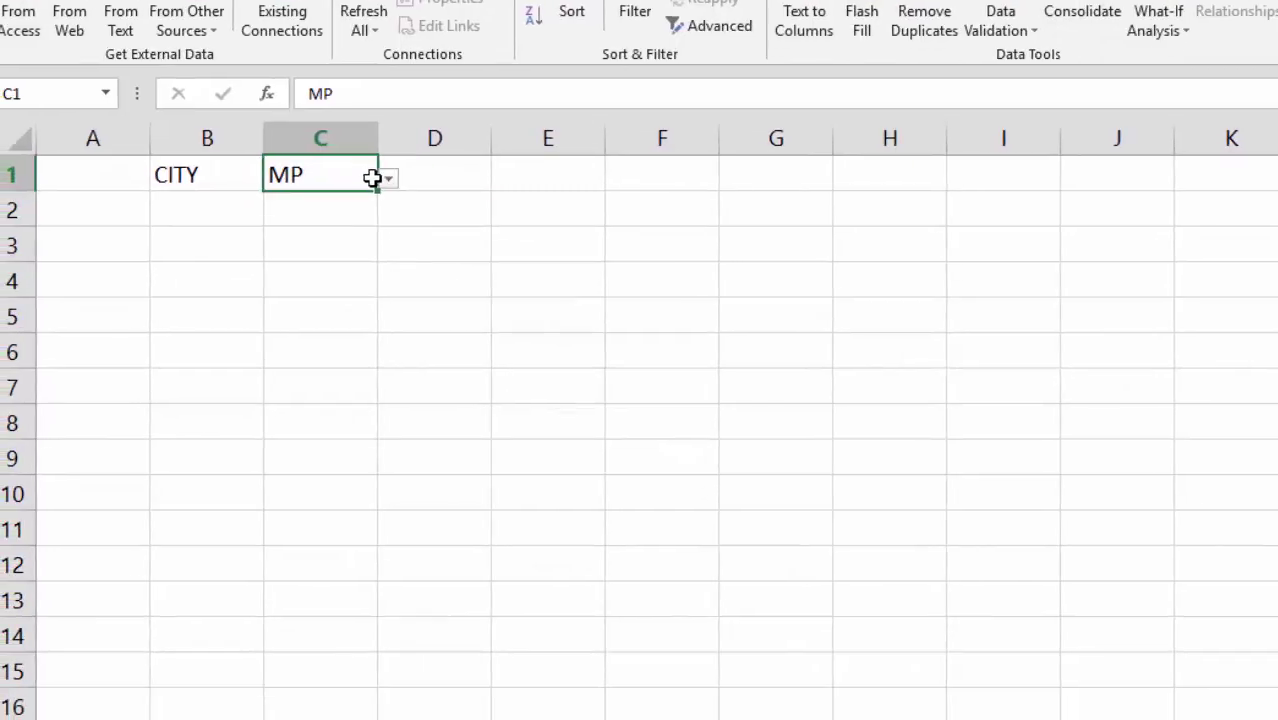
click(355, 266)
click(340, 174)
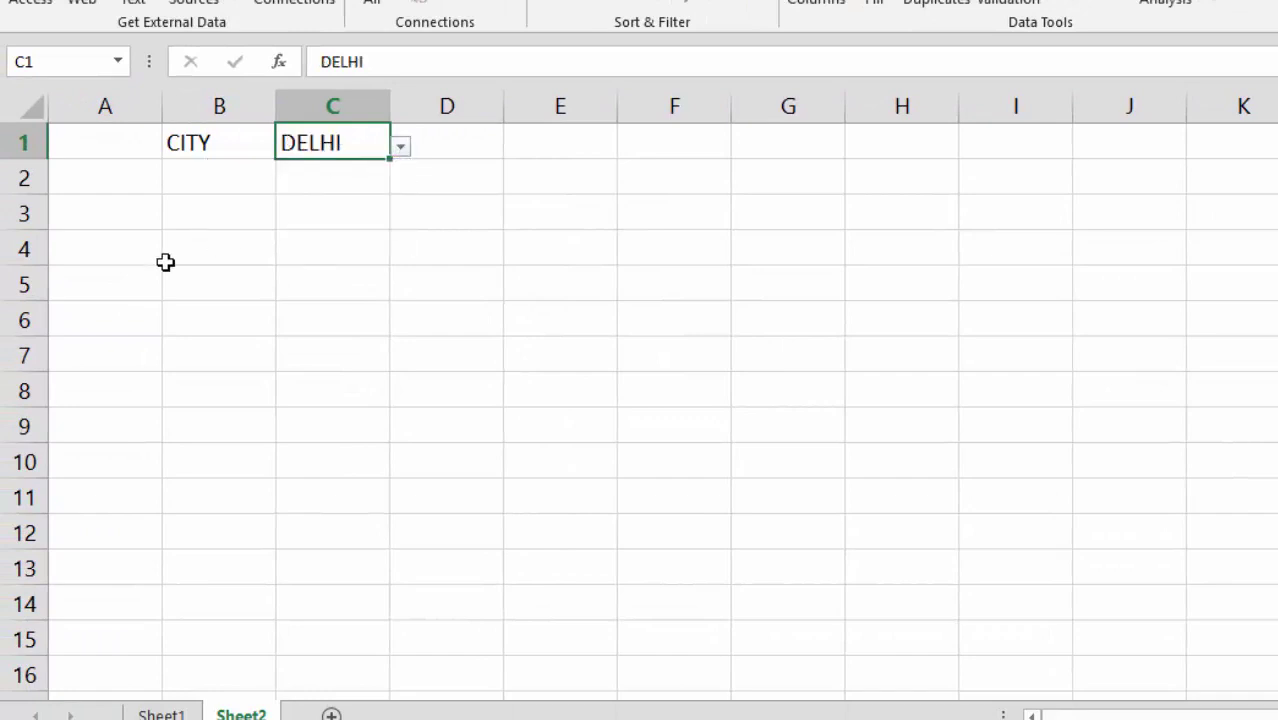
- Mark out the results area, then set C1's city drop-down to UP
drag(54, 214, 460, 388)
drag(563, 437, 711, 495)
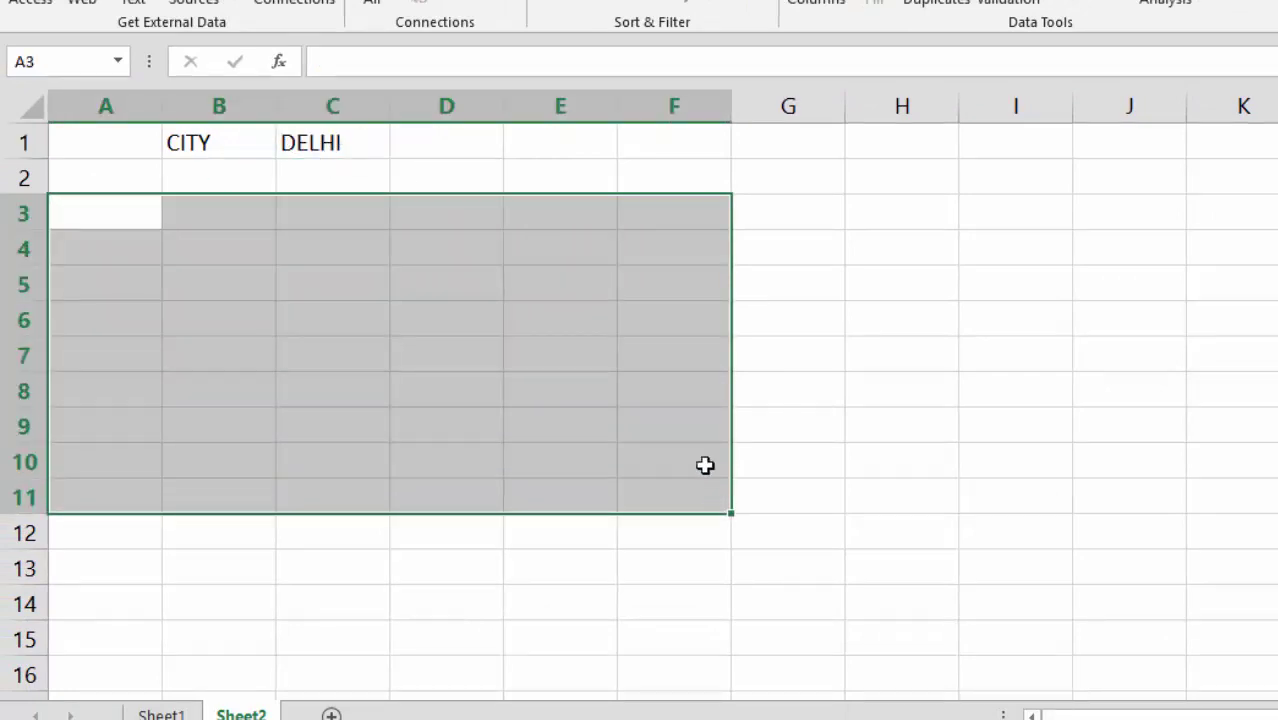
click(374, 146)
click(400, 146)
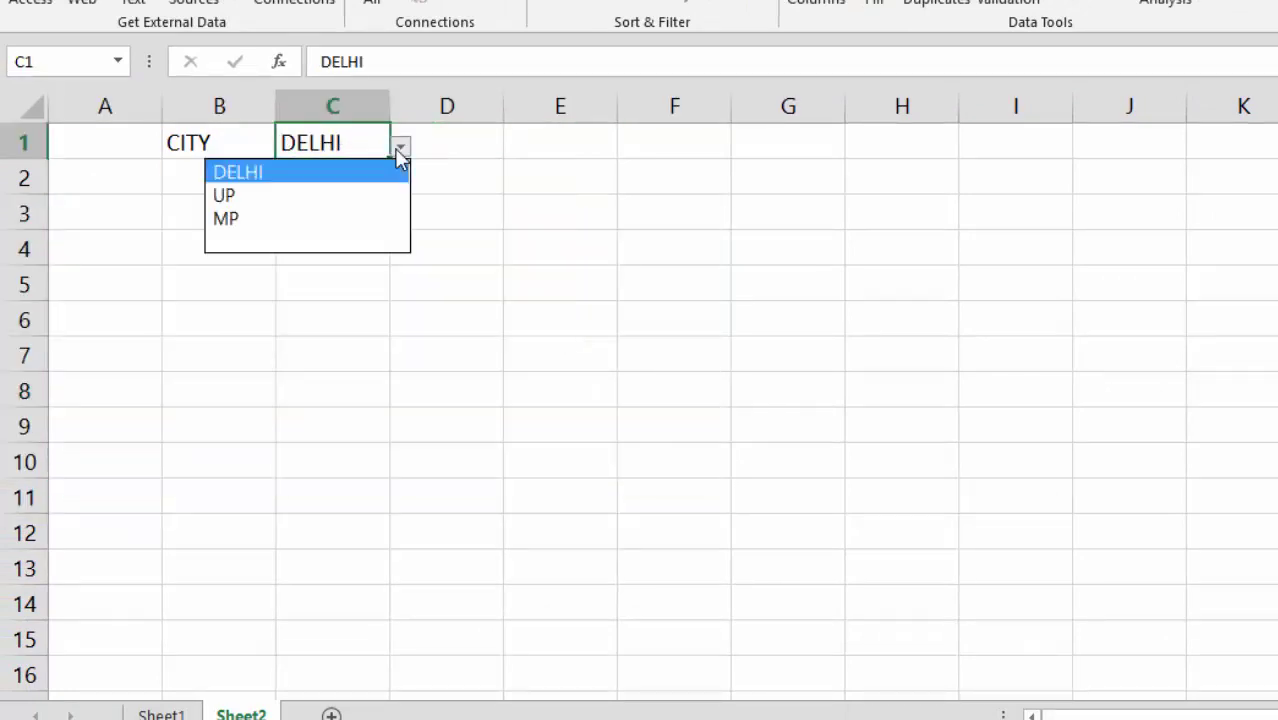
click(342, 197)
- Select the A3:E7 results area and enter the heading NAME in B3
click(123, 211)
drag(120, 212, 495, 360)
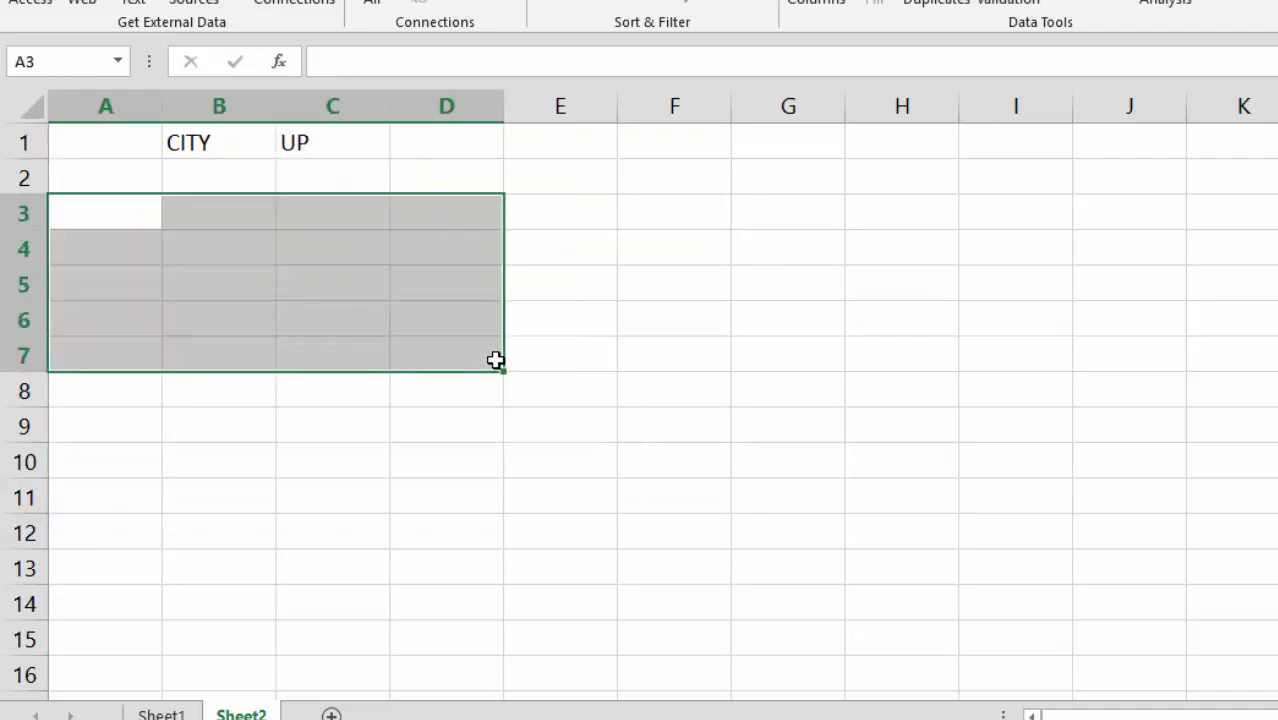
drag(122, 217, 559, 368)
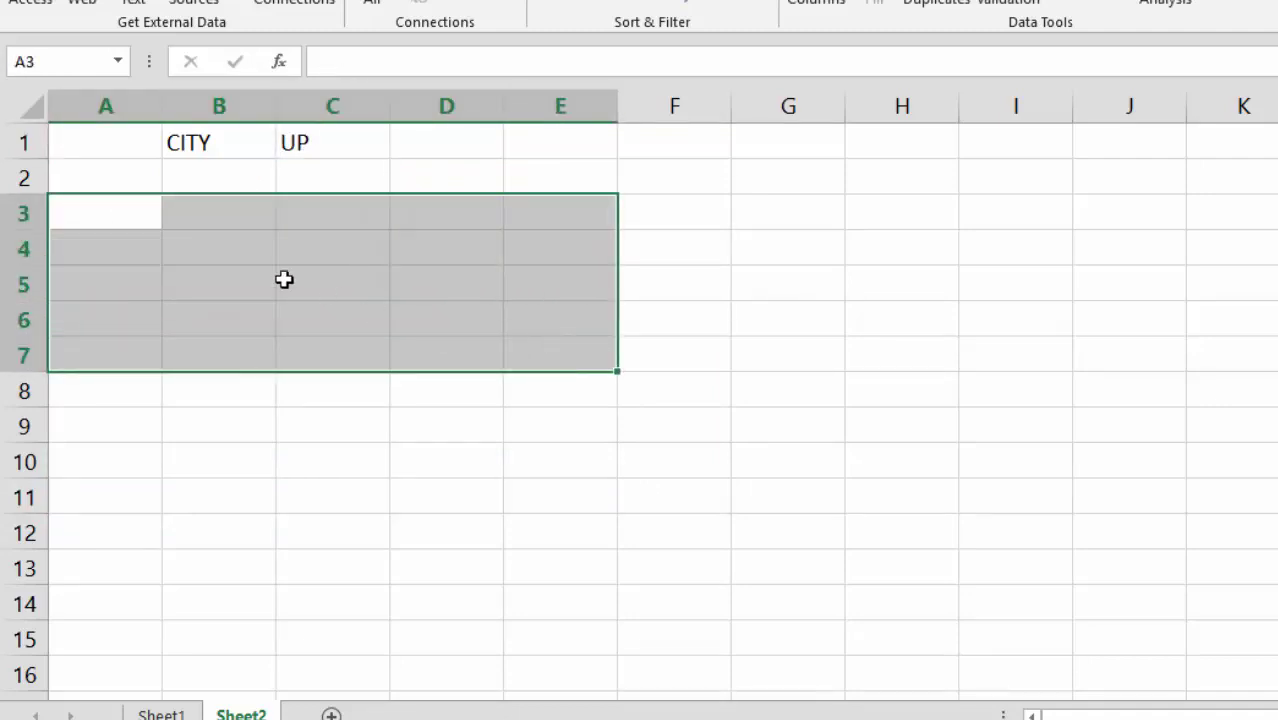
click(208, 223)
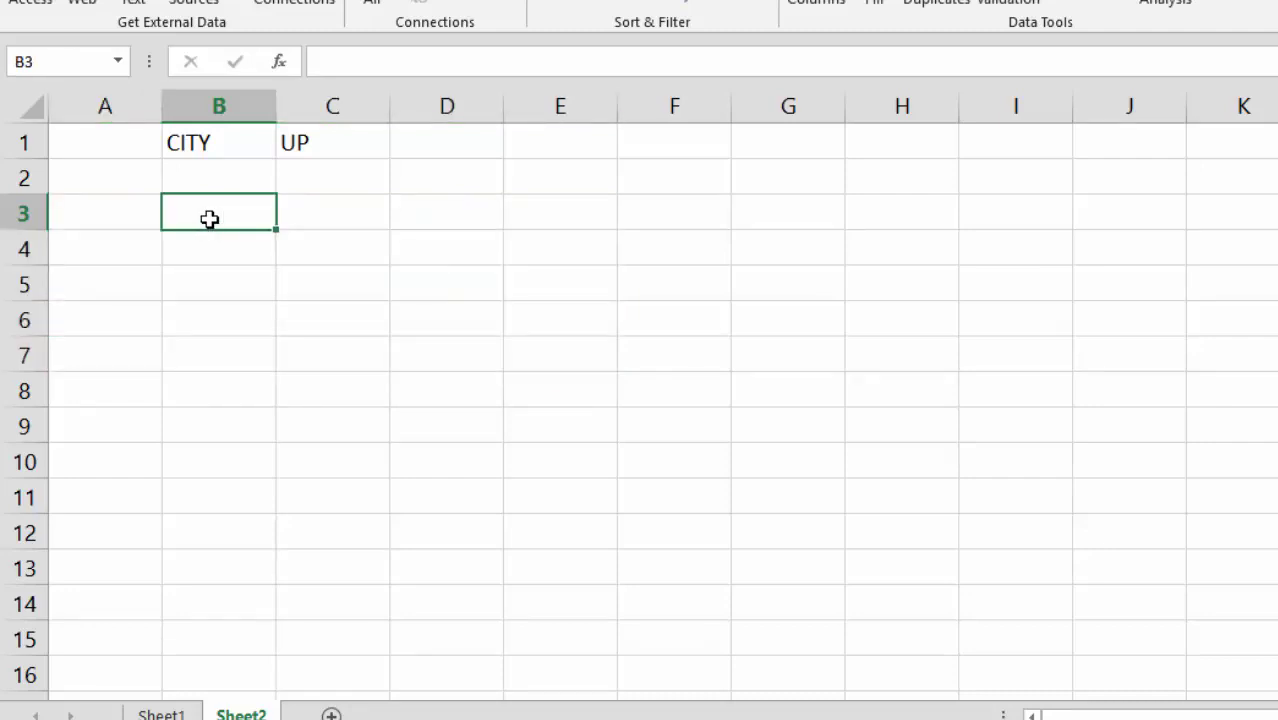
text(NAME)
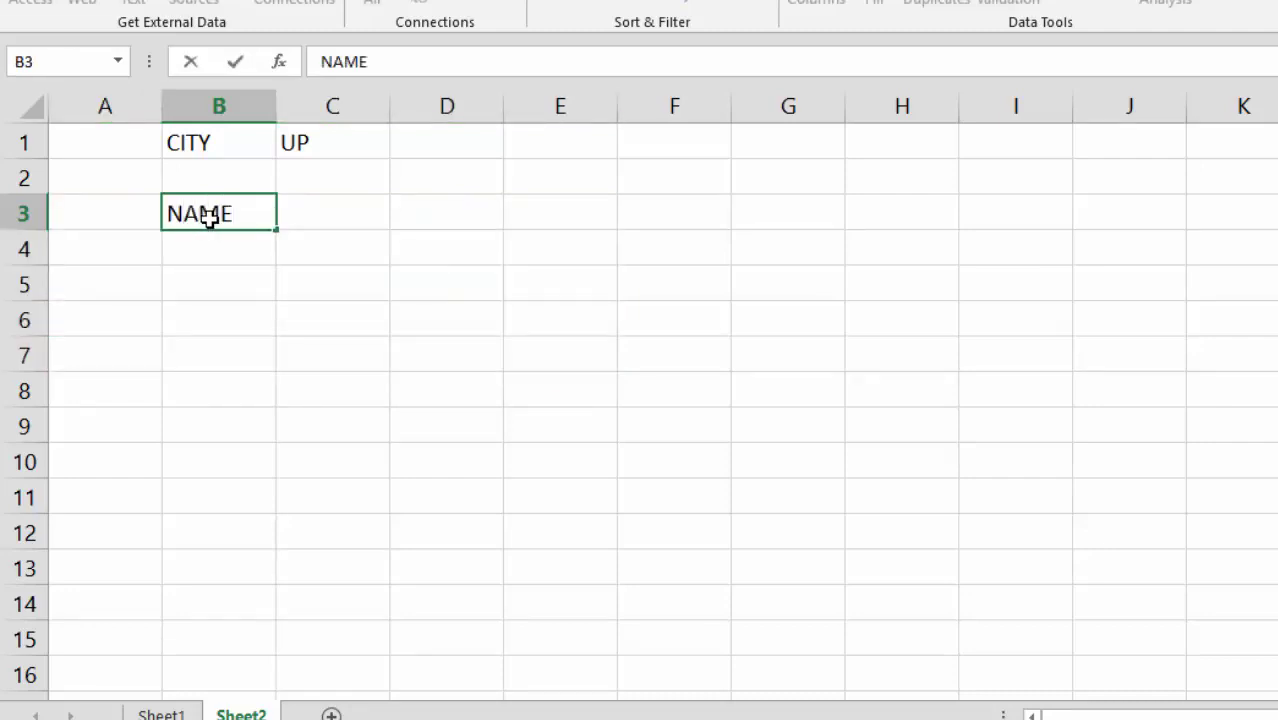
key(Tab)
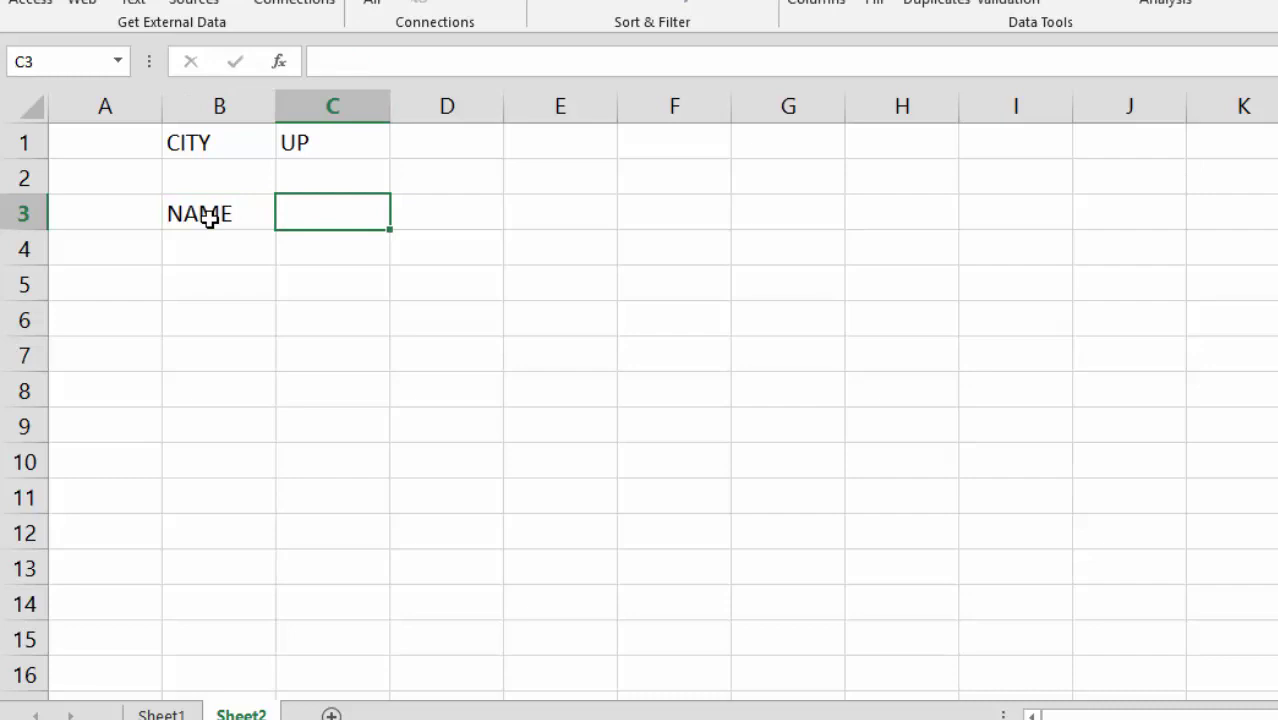
- Copy the Name, Age, Salary, City headers from Sheet1 B1:E1 into Sheet2 B3
click(160, 713)
drag(262, 147, 580, 145)
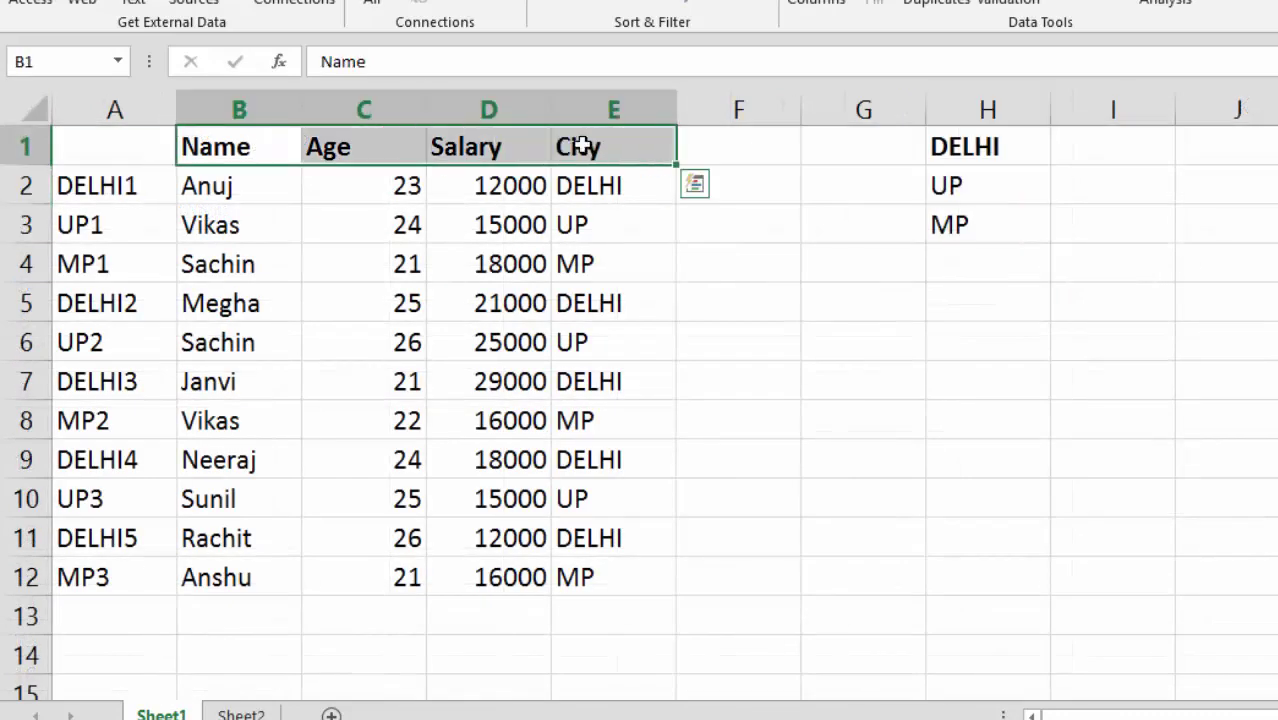
key(ctrl+c)
key(ctrl+Page_Down)
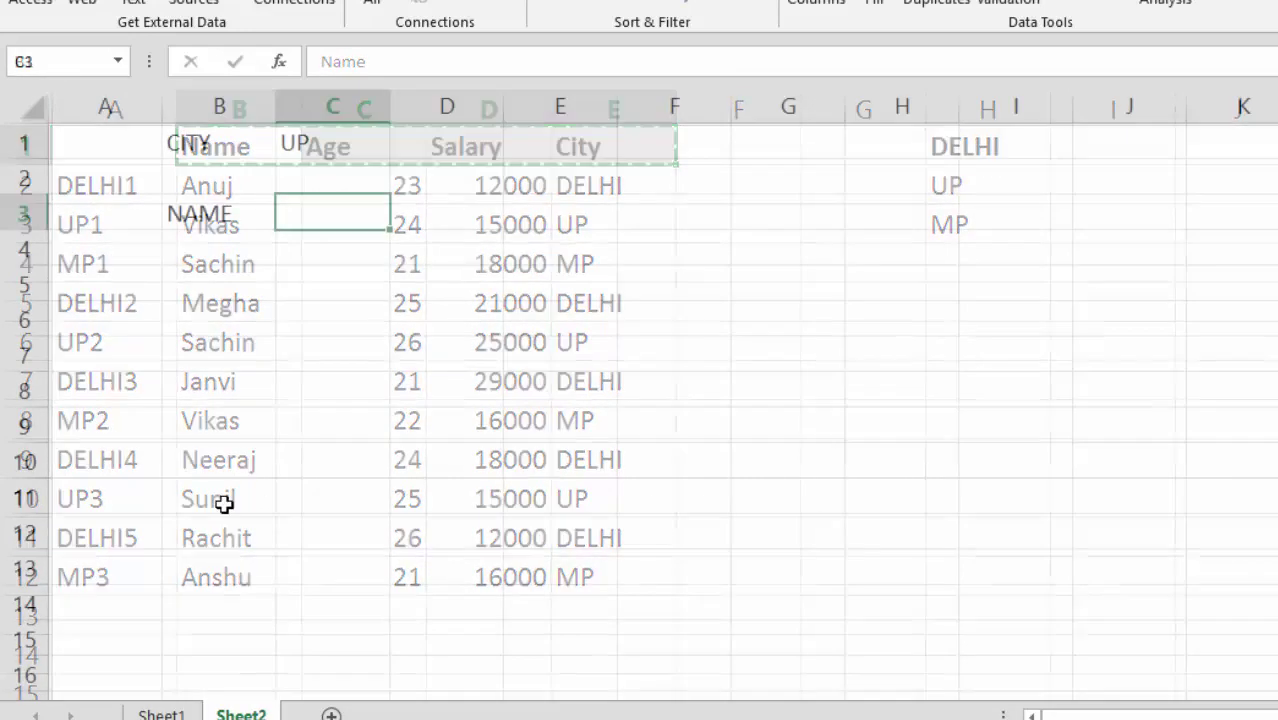
click(222, 211)
key(ctrl+v)
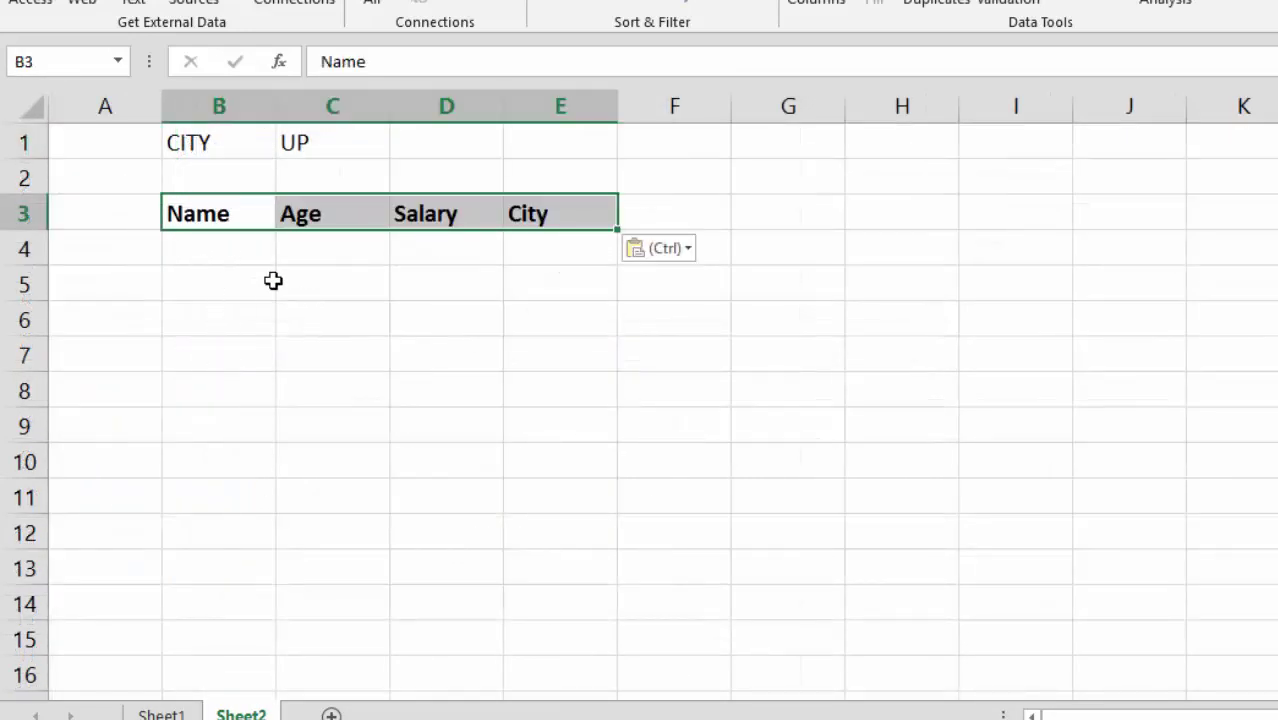
click(225, 247)
- Number the rows 1 through 5 down A4:A8 on Sheet2
click(120, 250)
text(1)
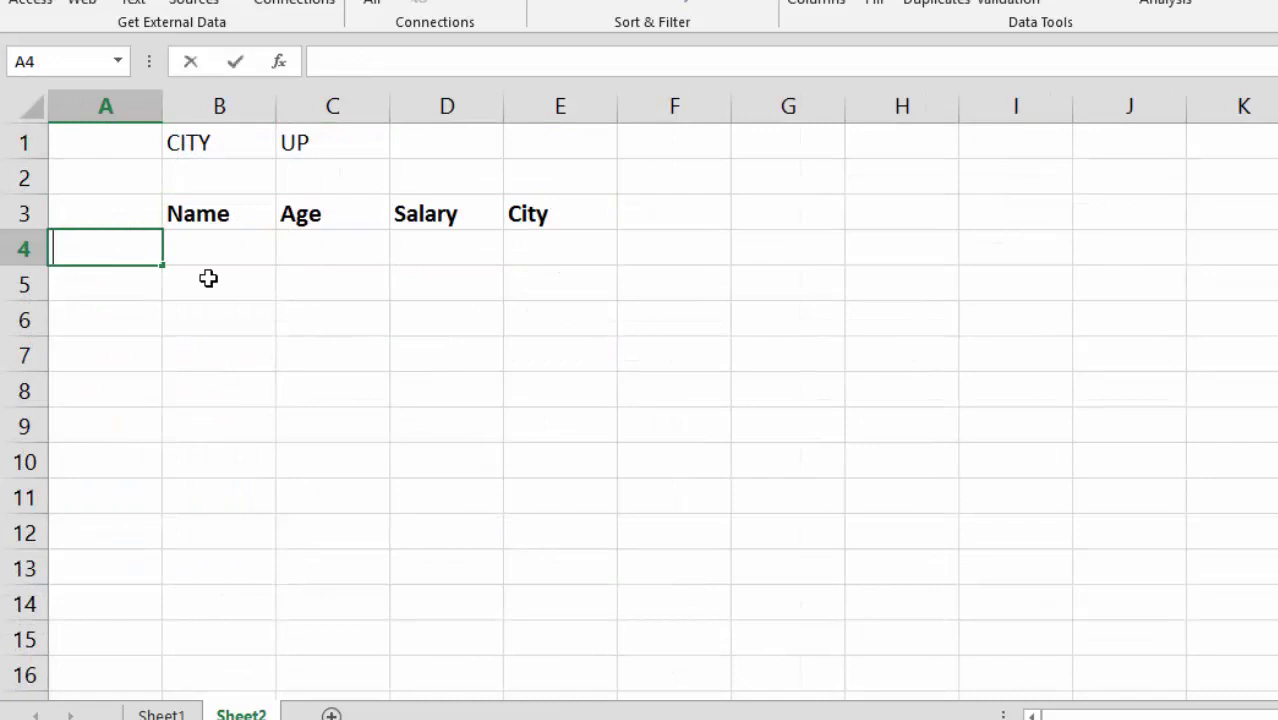
key(Return)
text(2)
key(Return)
text(3)
key(Return)
text(4)
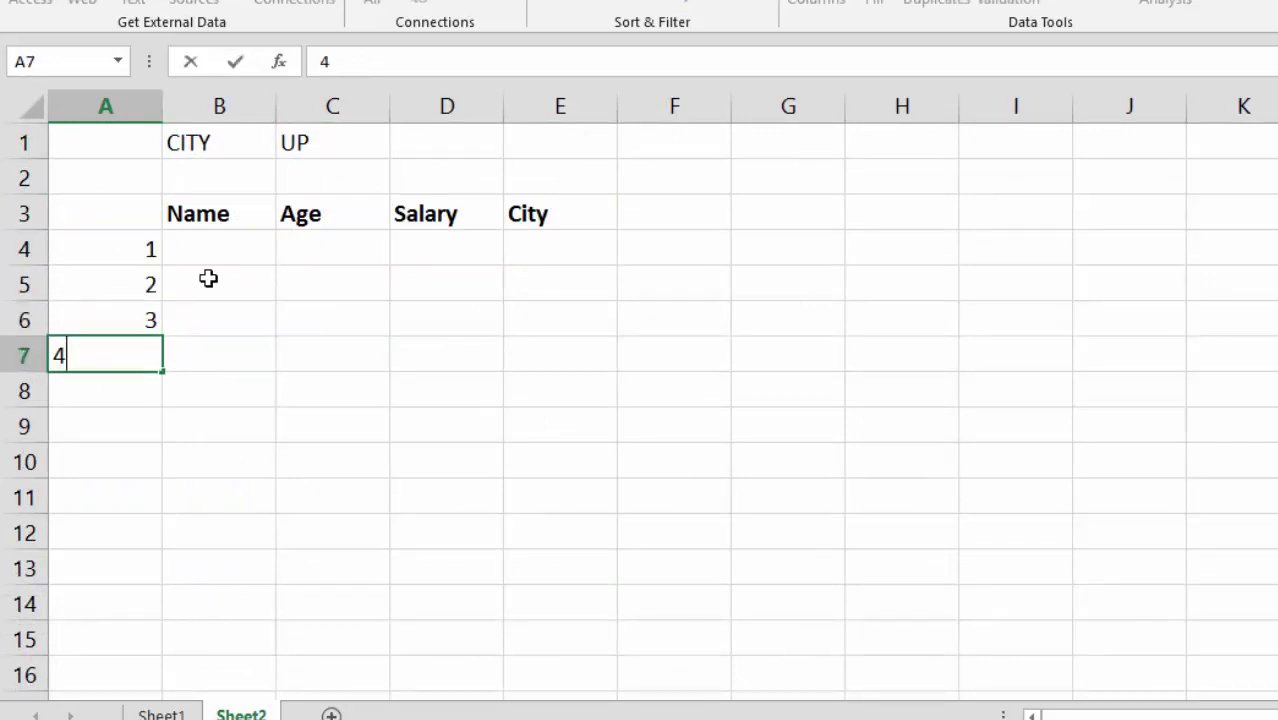
key(Return)
text(5)
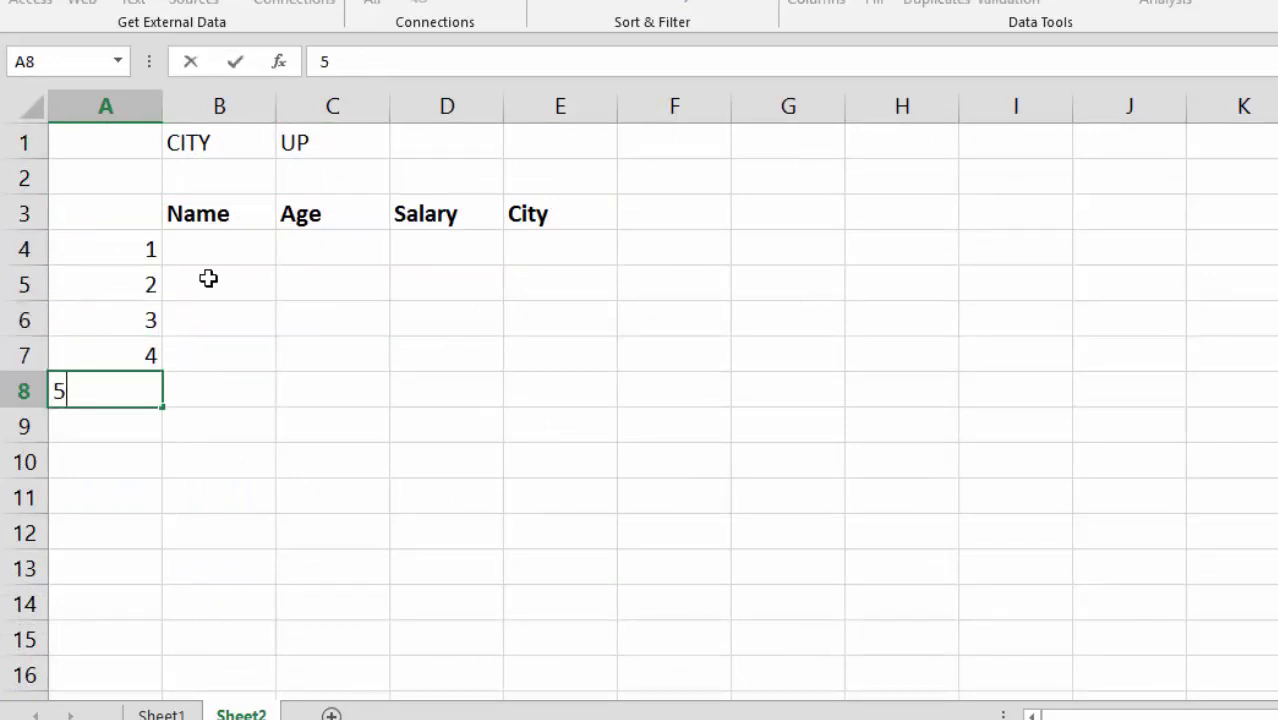
click(365, 137)
- Choose DELHI in the C1 city drop-down, then select Sheet1's helper keys A2:A12
click(399, 147)
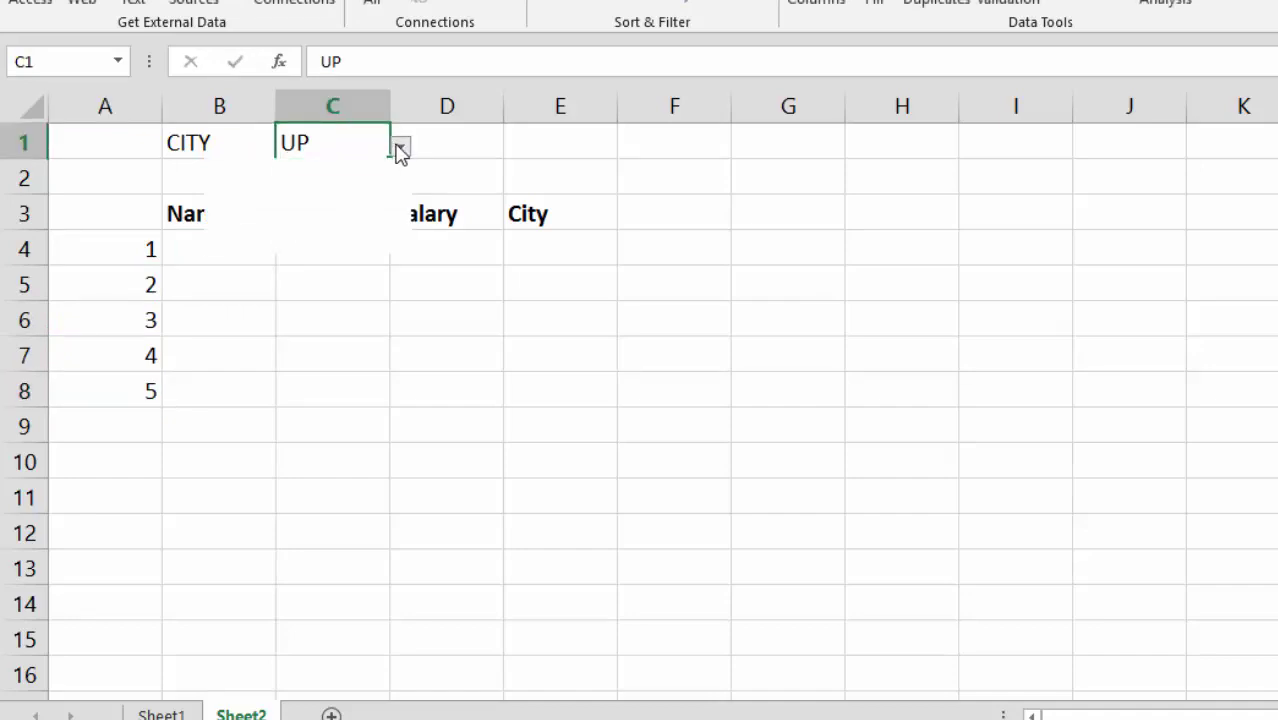
click(385, 180)
click(105, 260)
click(328, 143)
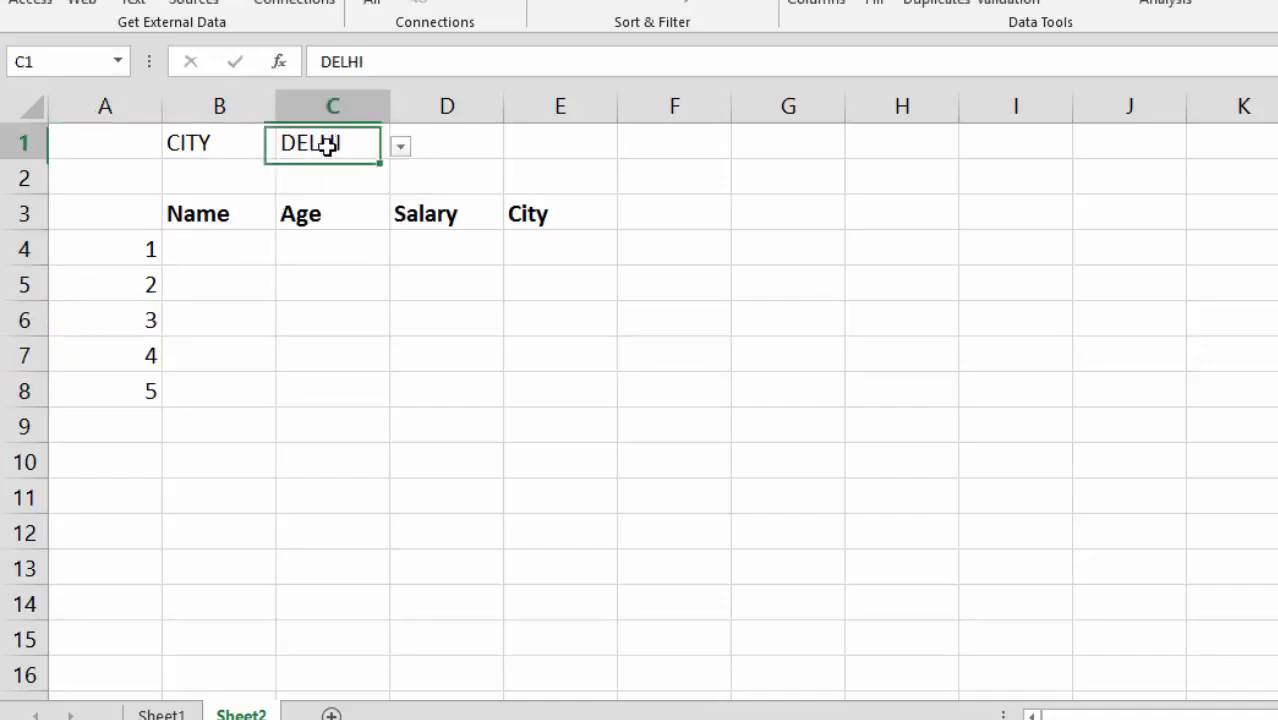
click(140, 278)
click(328, 137)
click(103, 314)
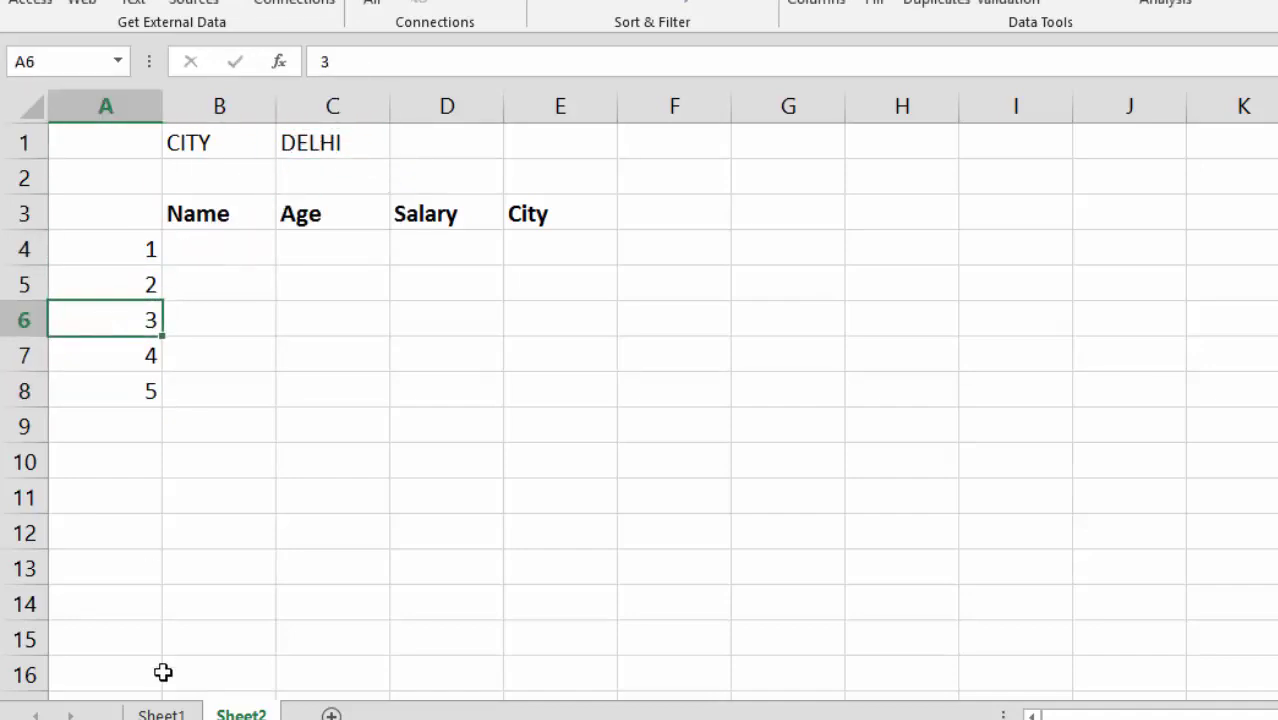
click(165, 714)
drag(143, 190, 120, 570)
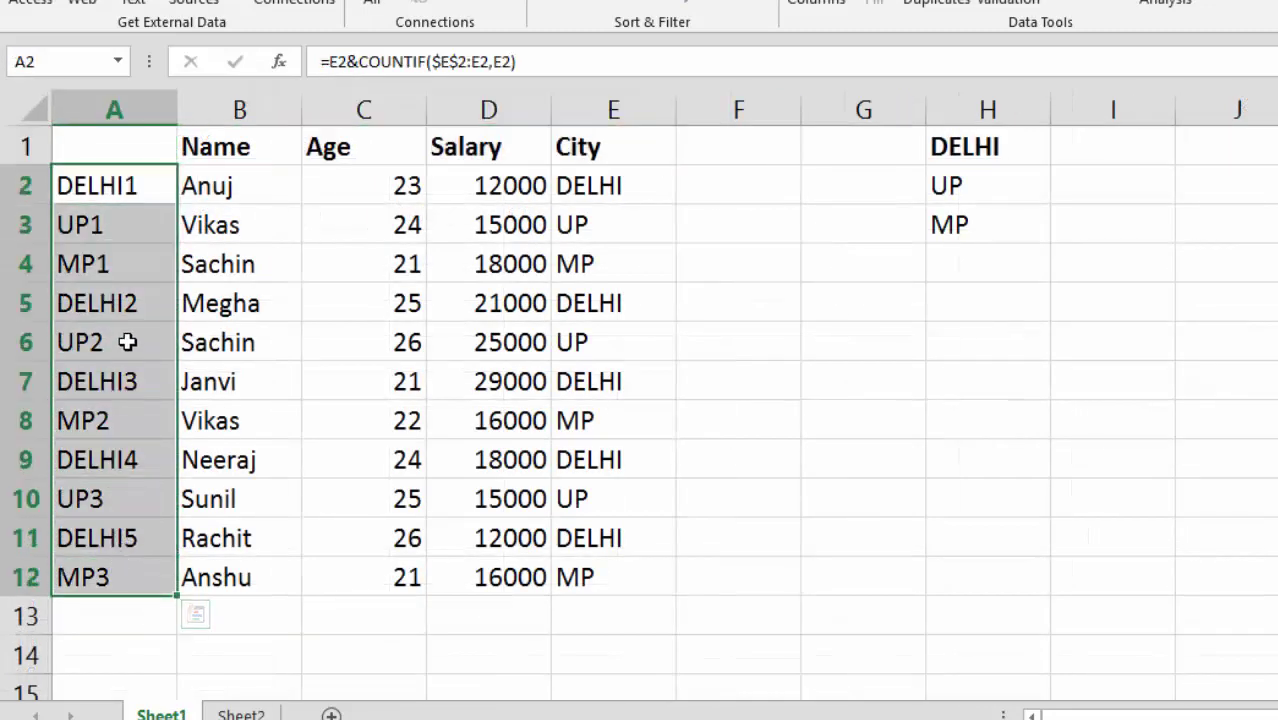
- Hide the helper key column A on Sheet1 via Format > Hide Columns
click(363, 264)
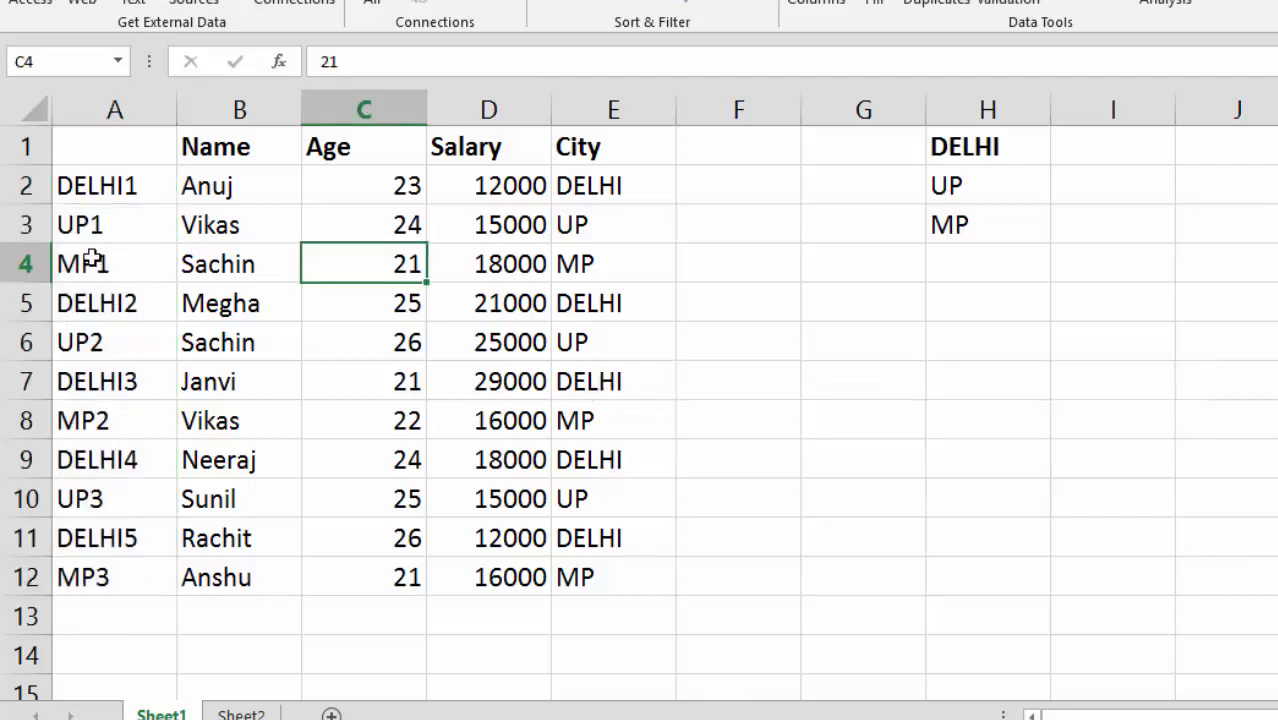
click(120, 108)
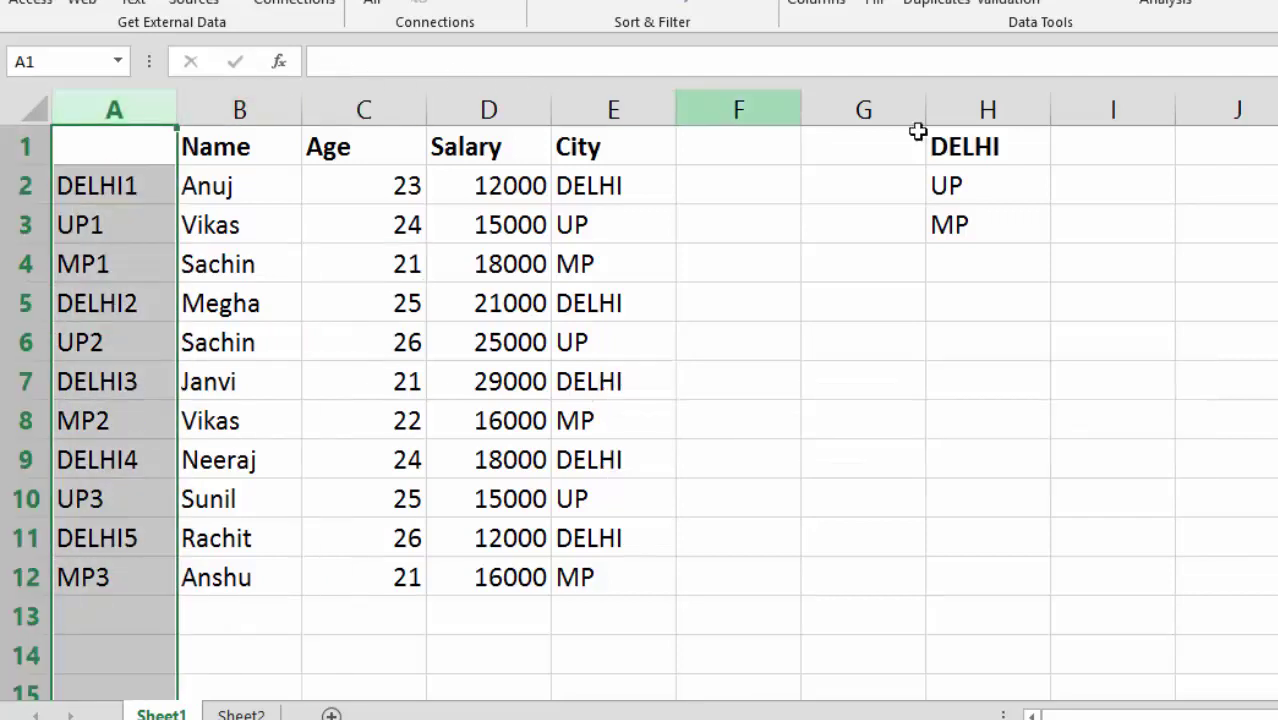
key(alt+h)
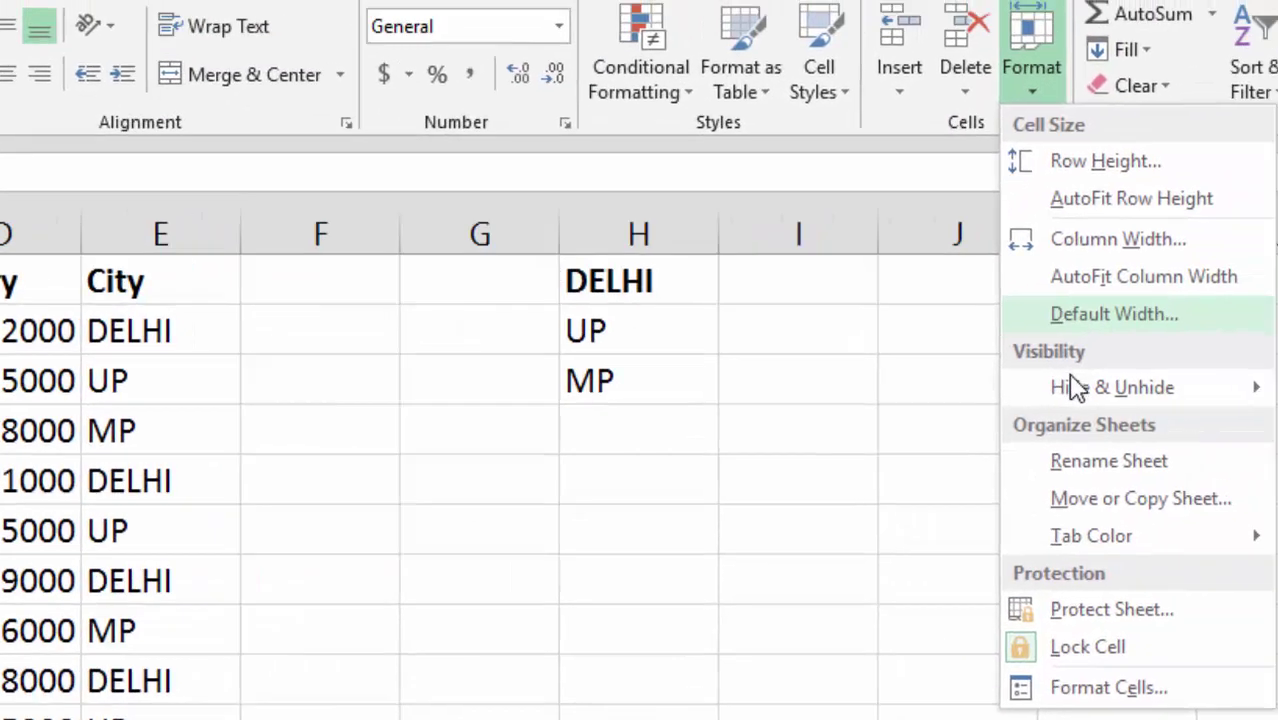
mouse_move(1277, 231)
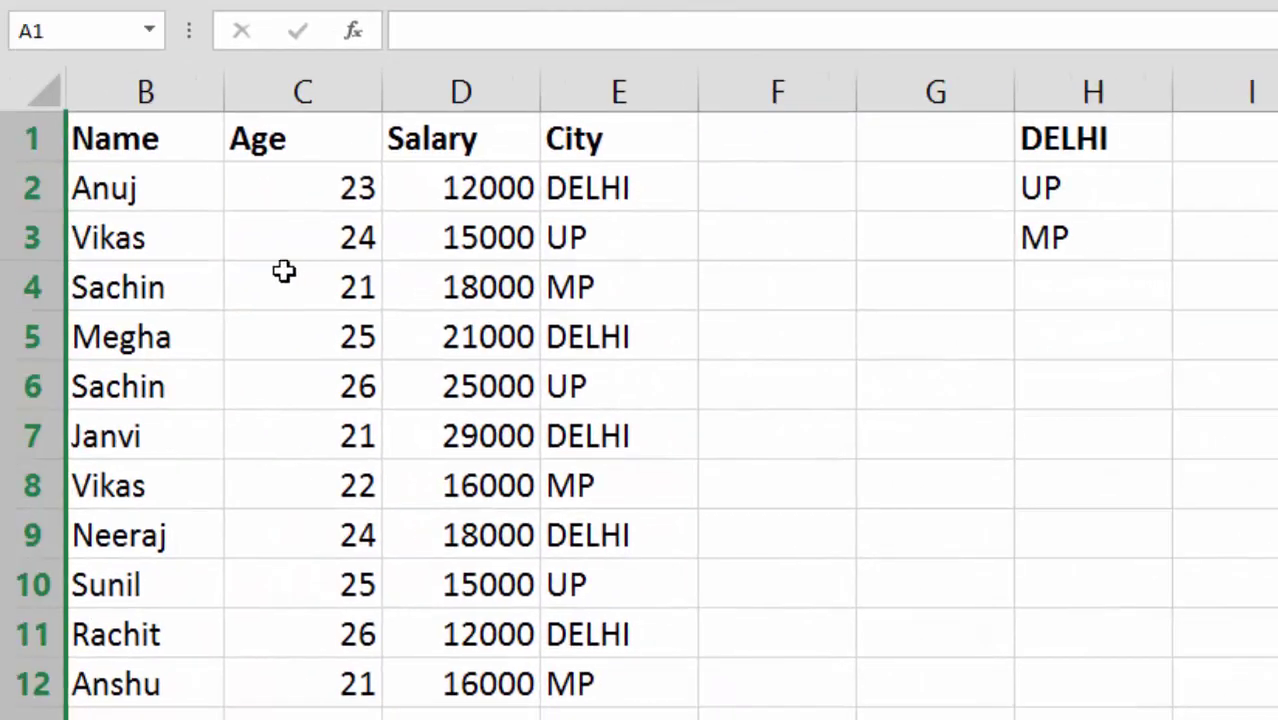
click(290, 280)
- Hide column H containing the DELHI, UP, MP city list
drag(147, 150, 662, 682)
click(866, 435)
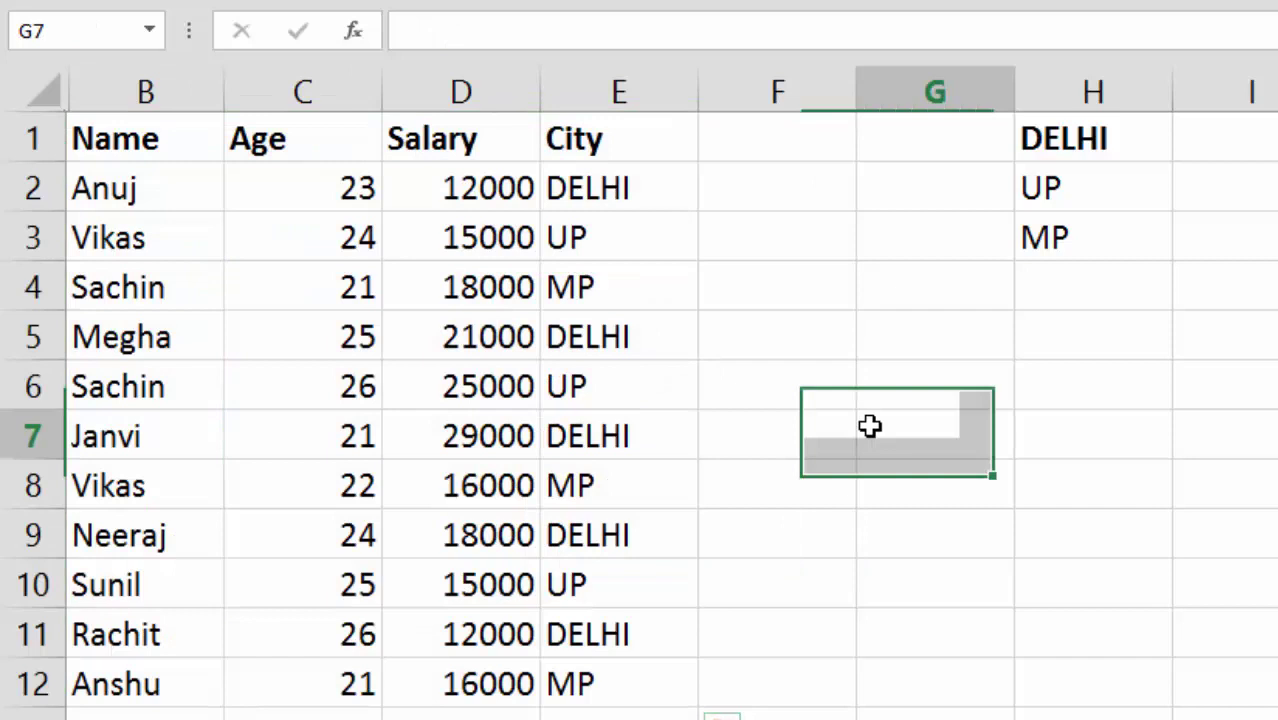
click(1100, 92)
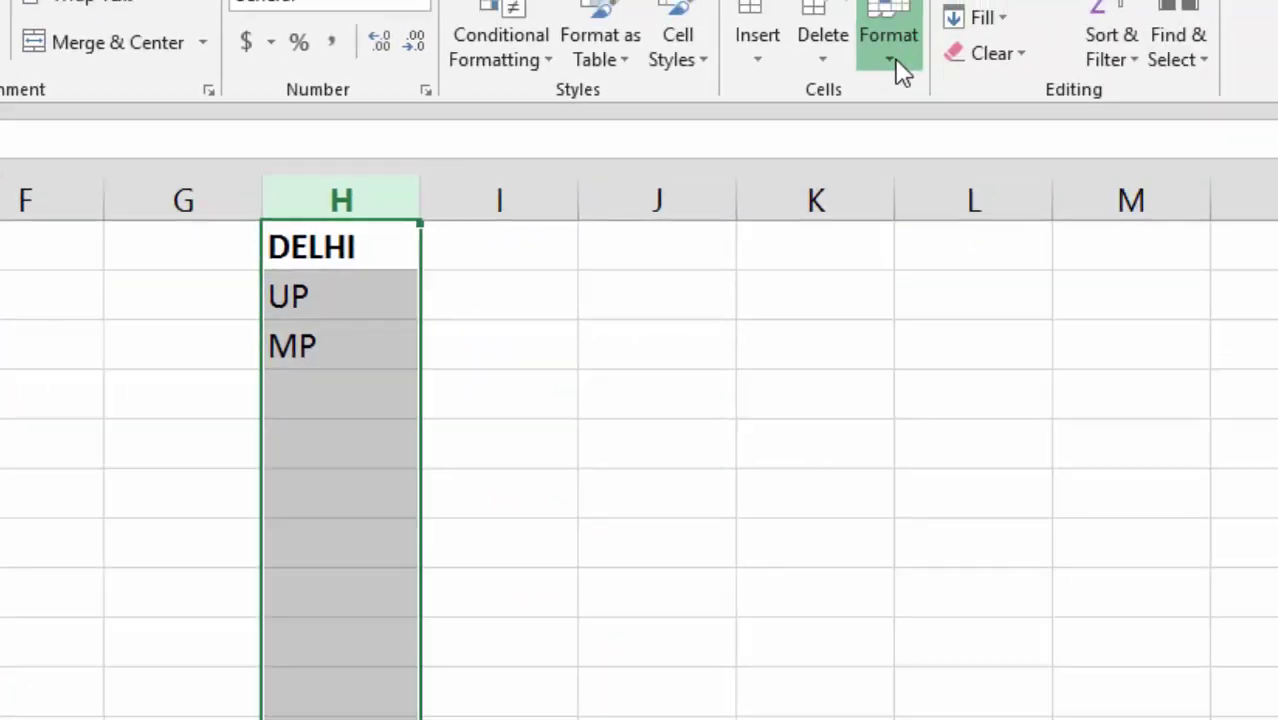
click(900, 70)
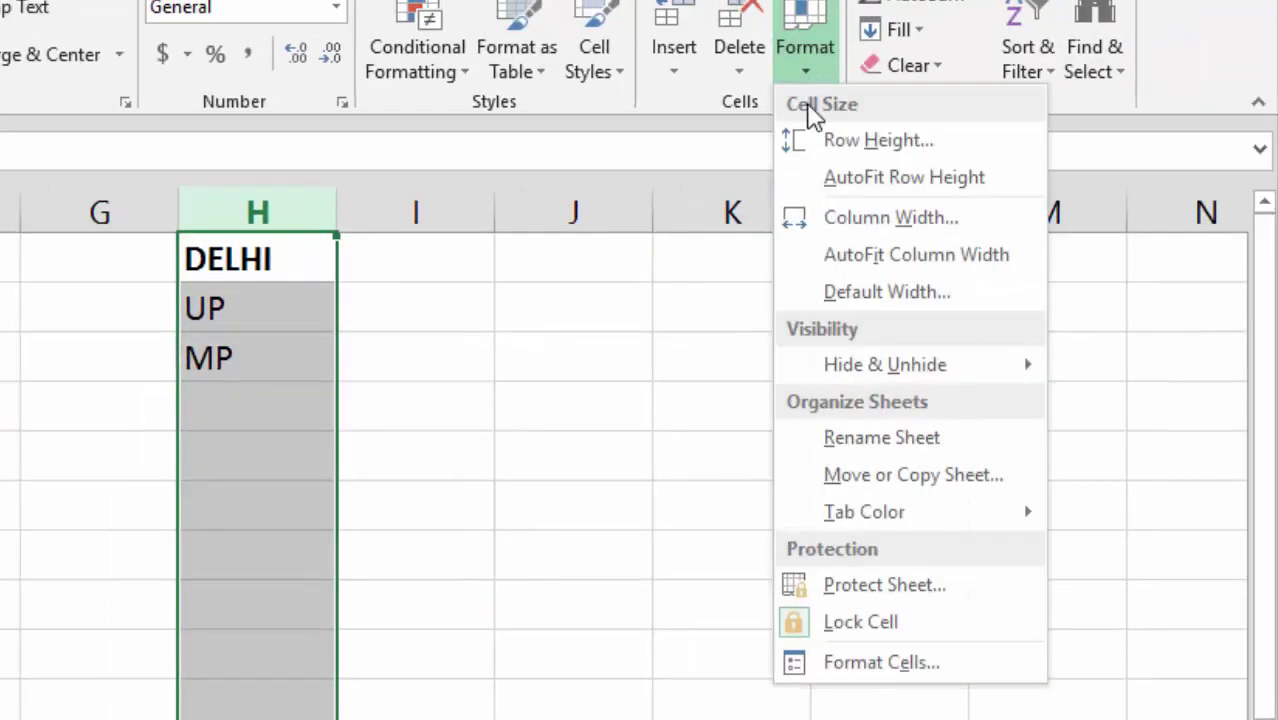
mouse_move(891, 353)
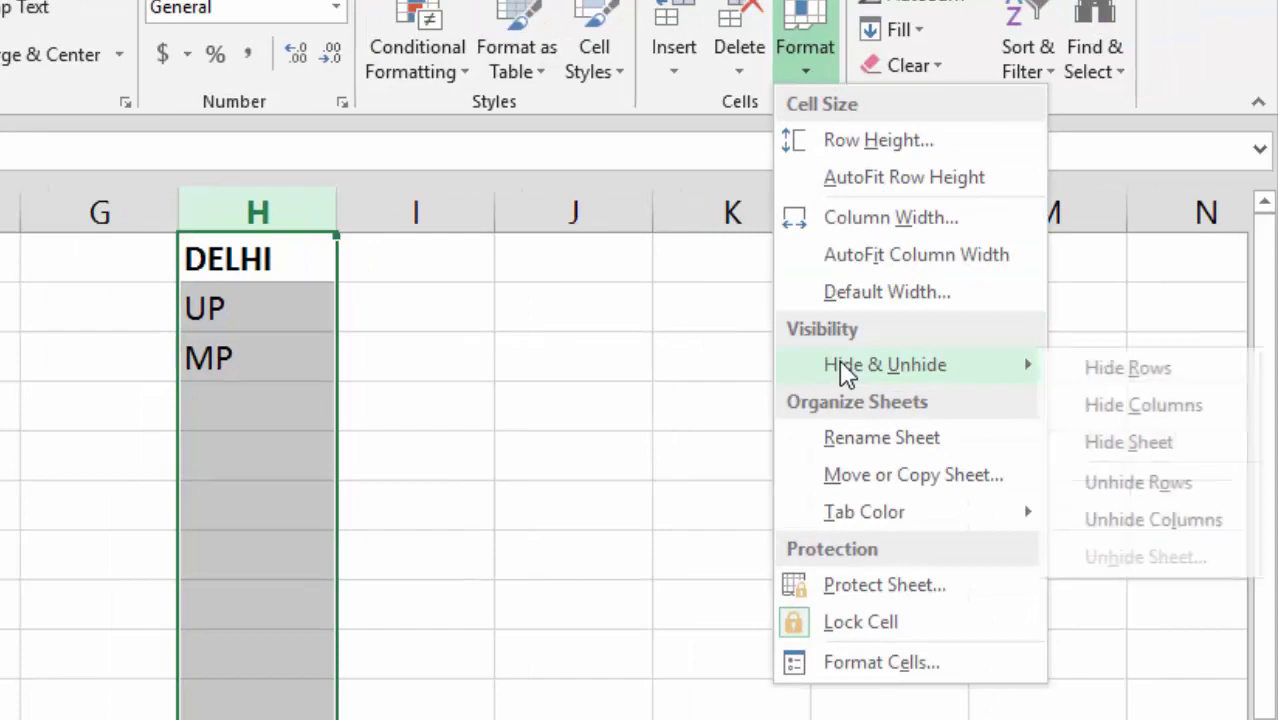
click(1153, 405)
click(446, 403)
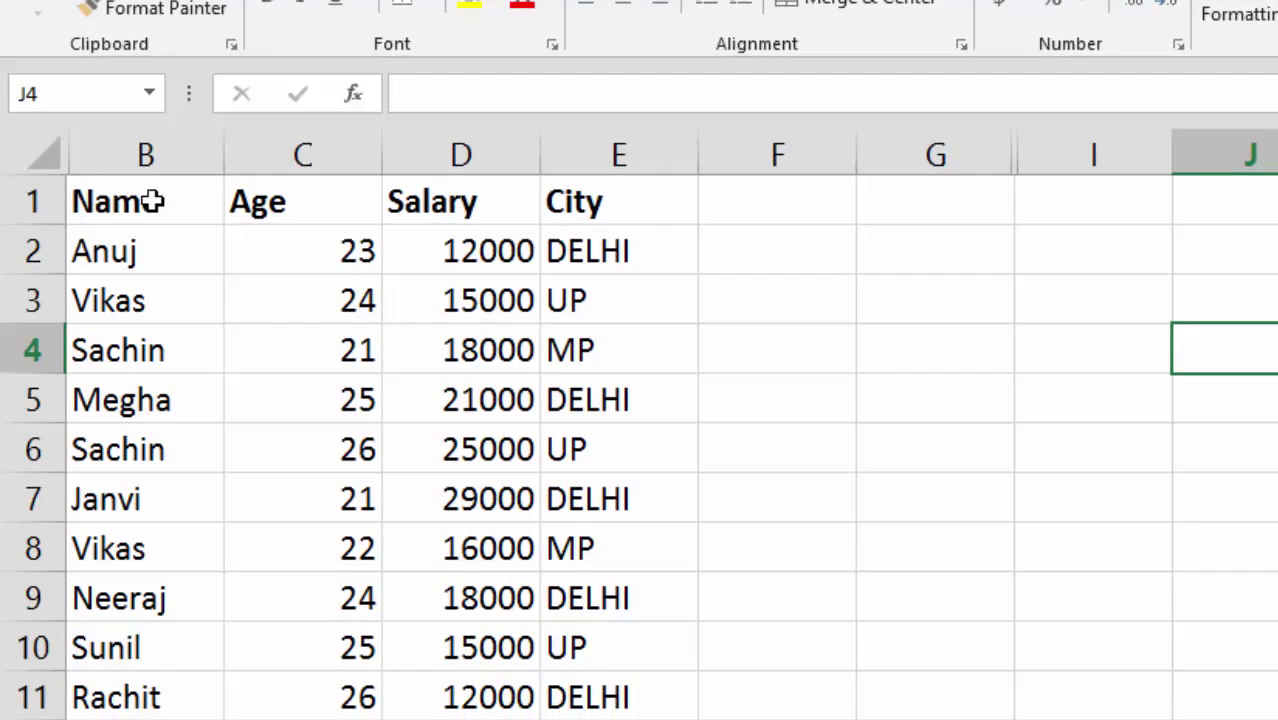
drag(150, 201, 590, 712)
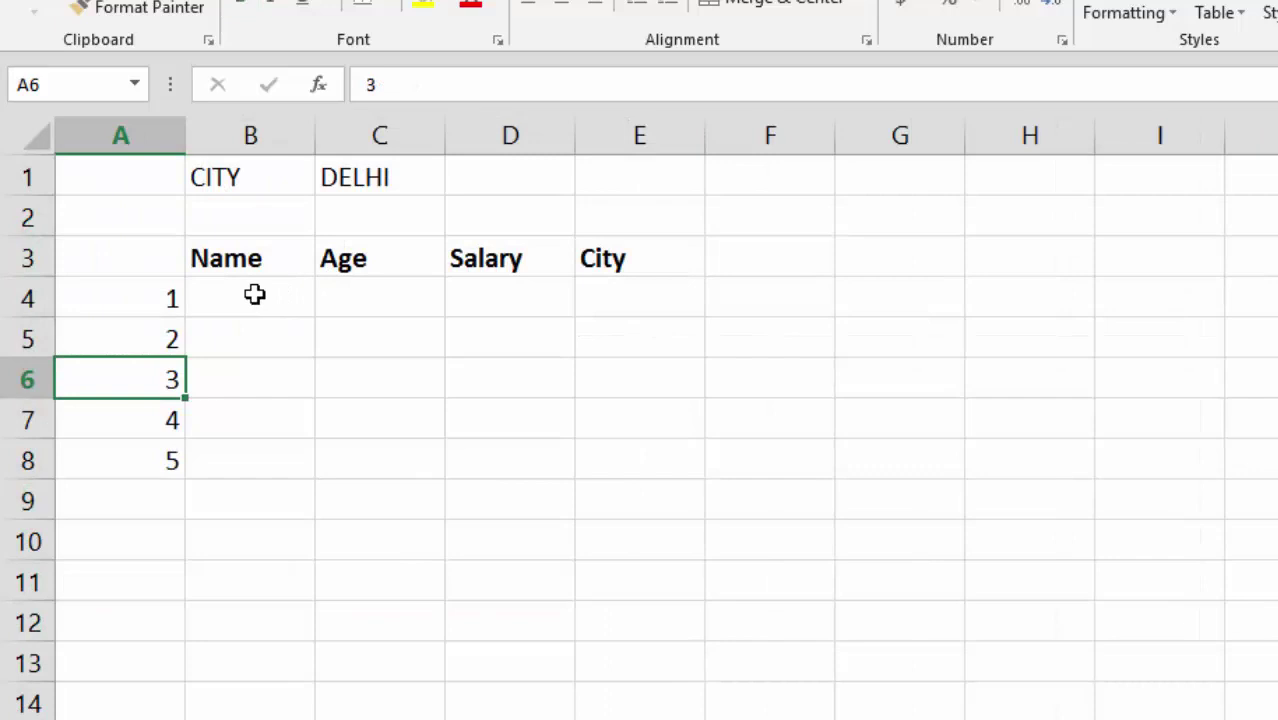
- Enter =VLOOKUP(C1&A4, in B4 and select the C1 reference in the formula
click(271, 292)
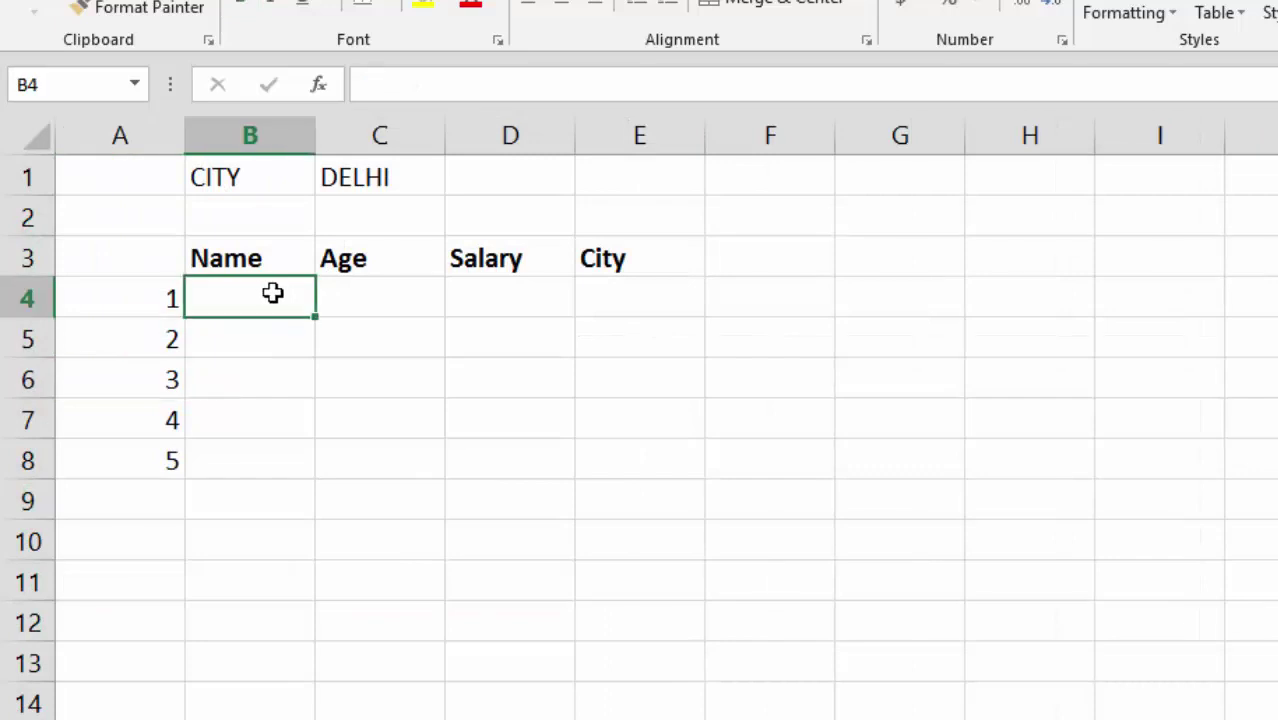
text(=V)
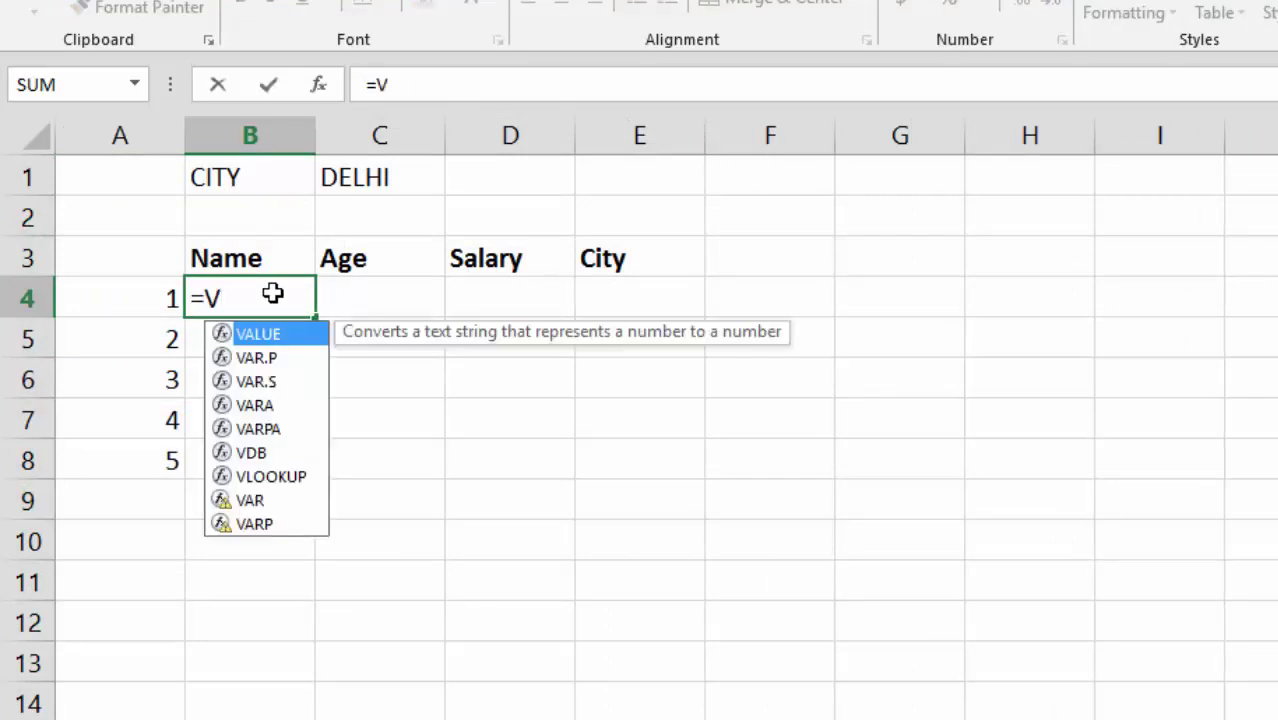
text(LOOKUP()
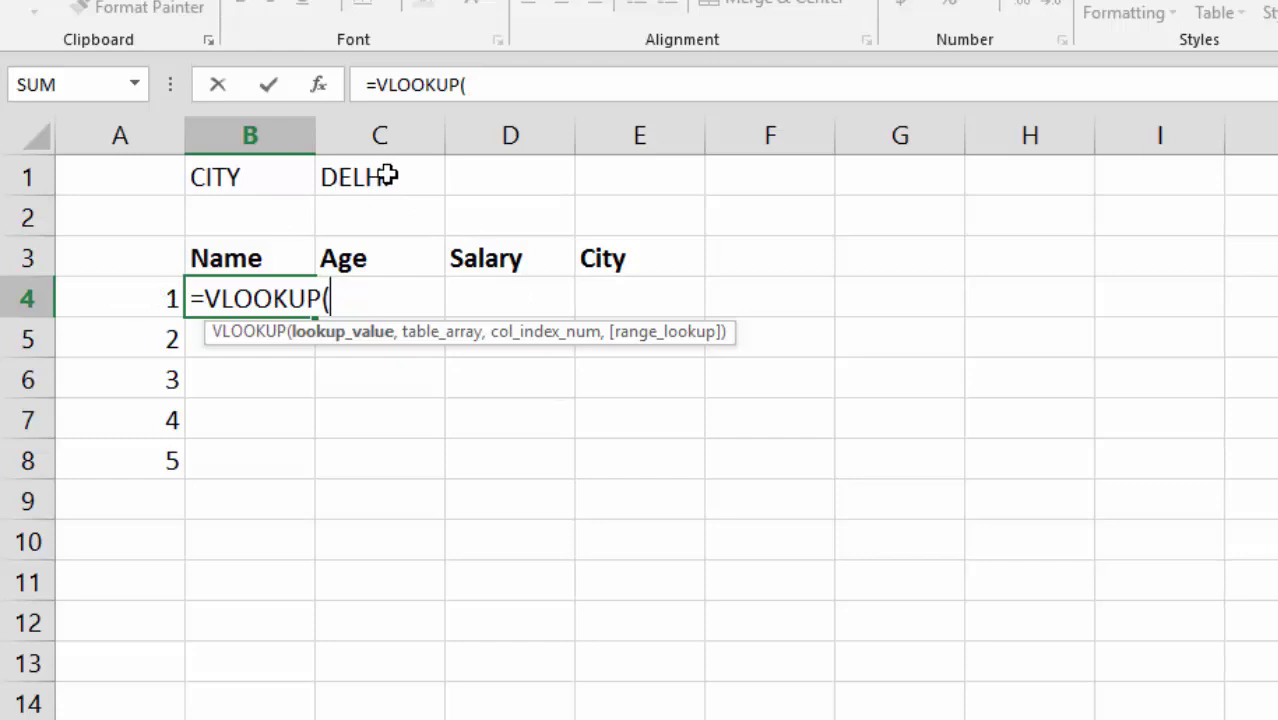
text(C1)
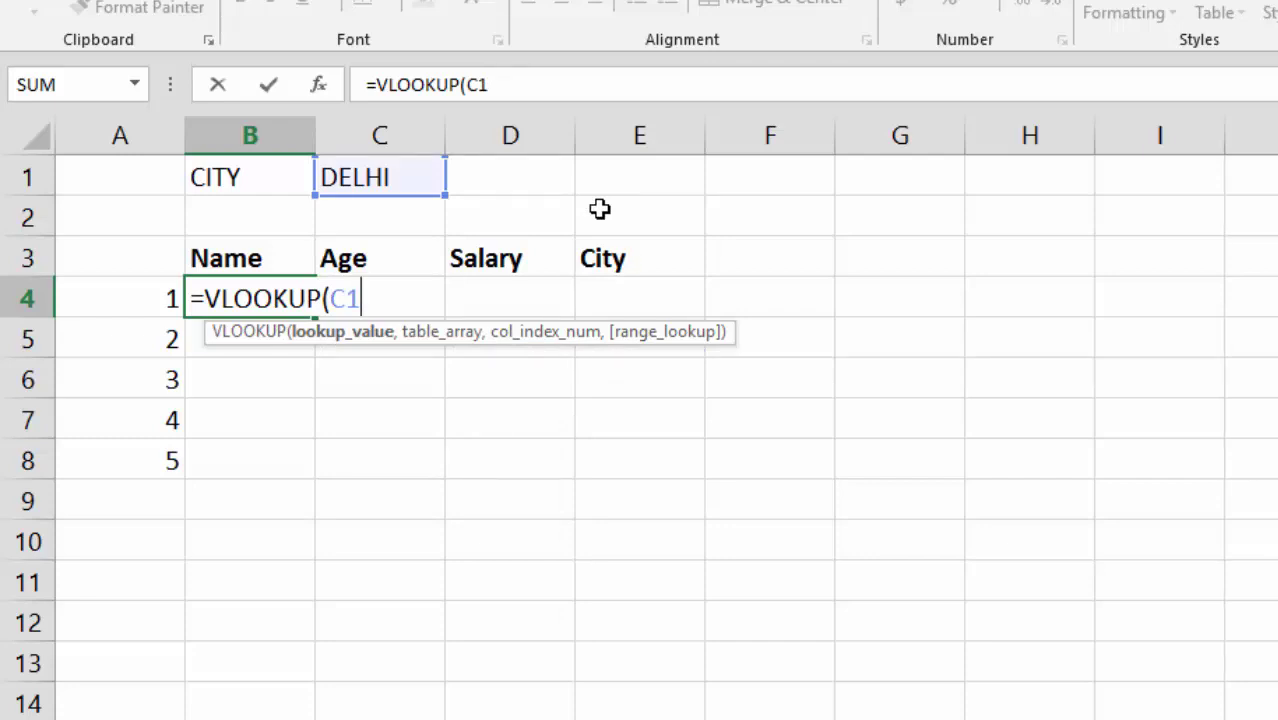
text(&A4)
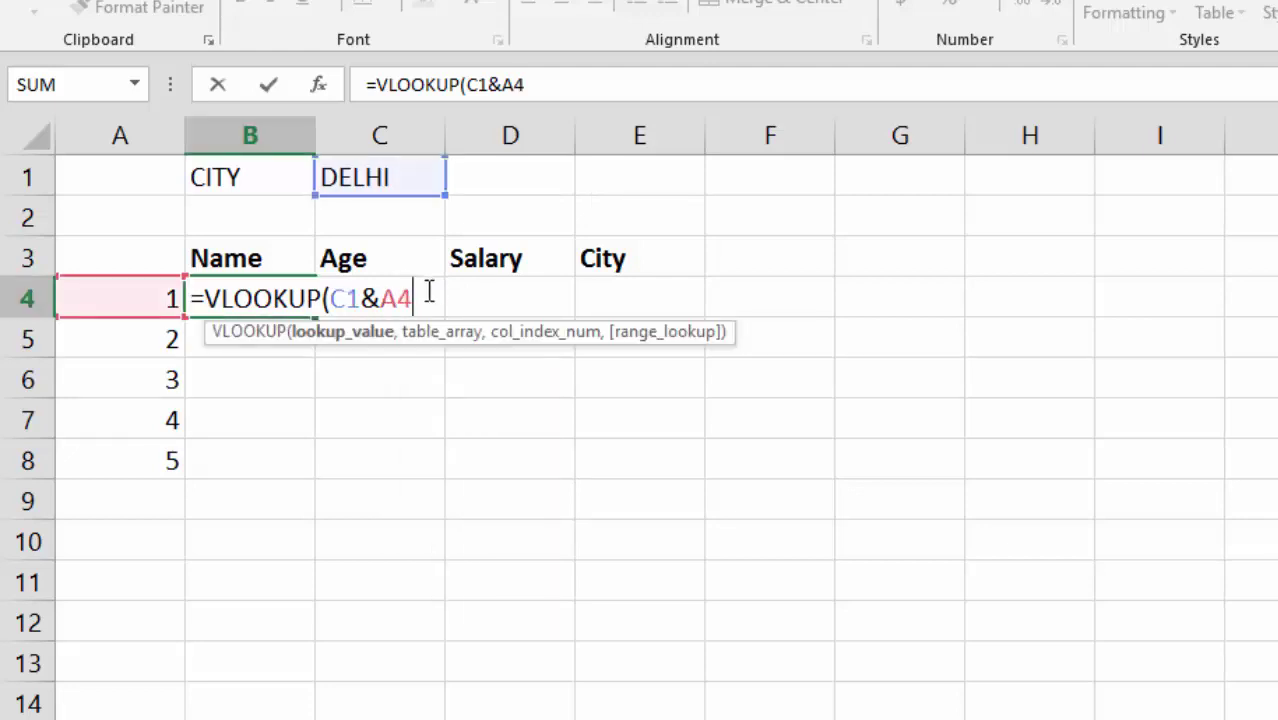
text(,)
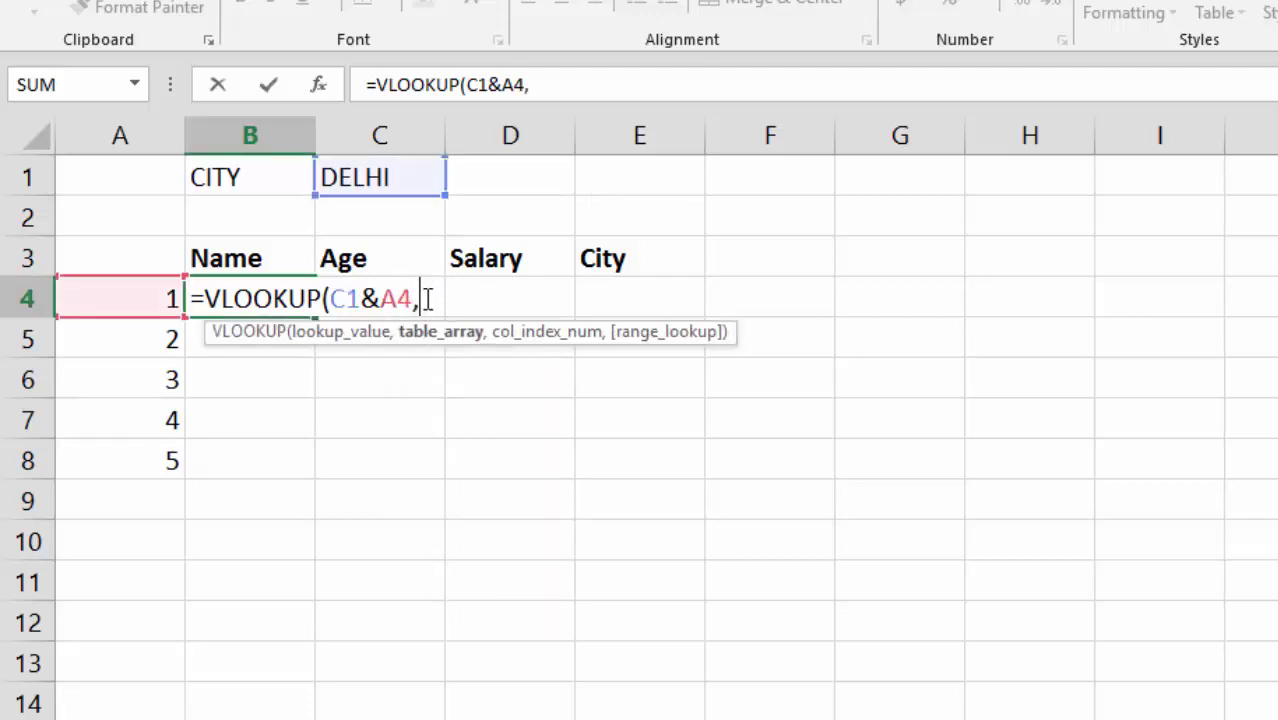
double_click(337, 300)
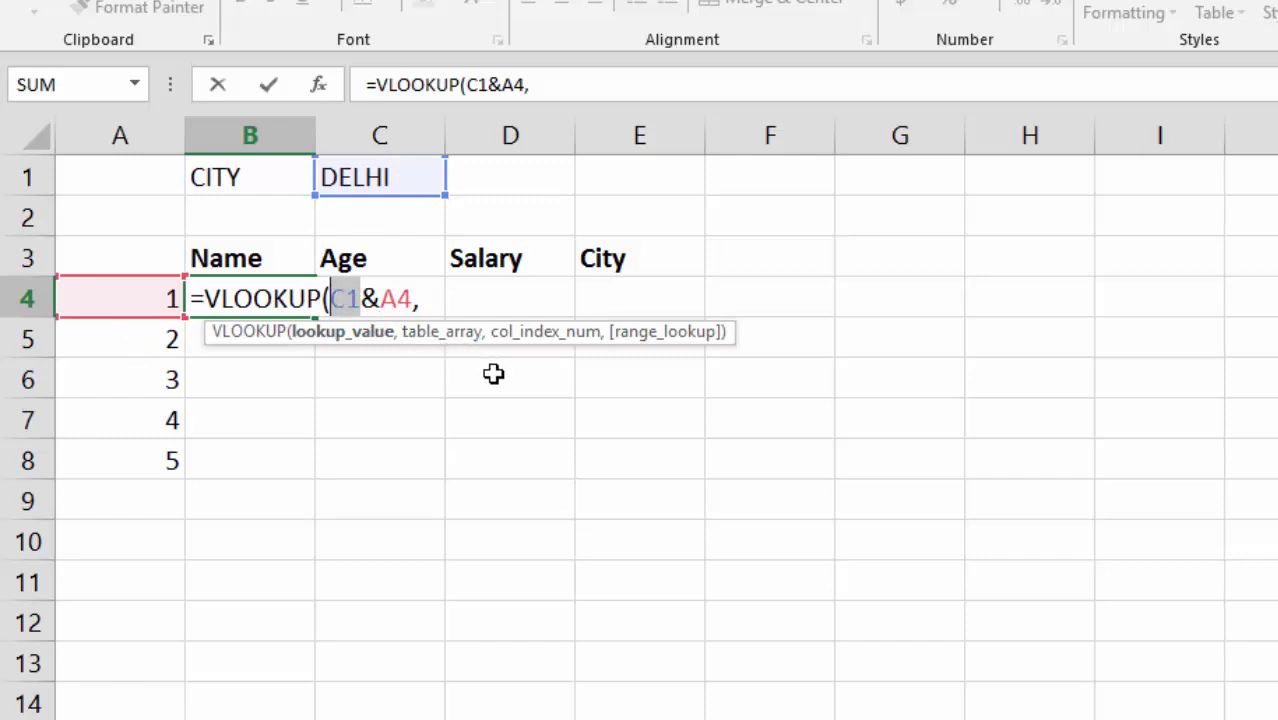
- Make C1 absolute as $C$1 and add MYDATA as the table array
key(F4)
click(465, 298)
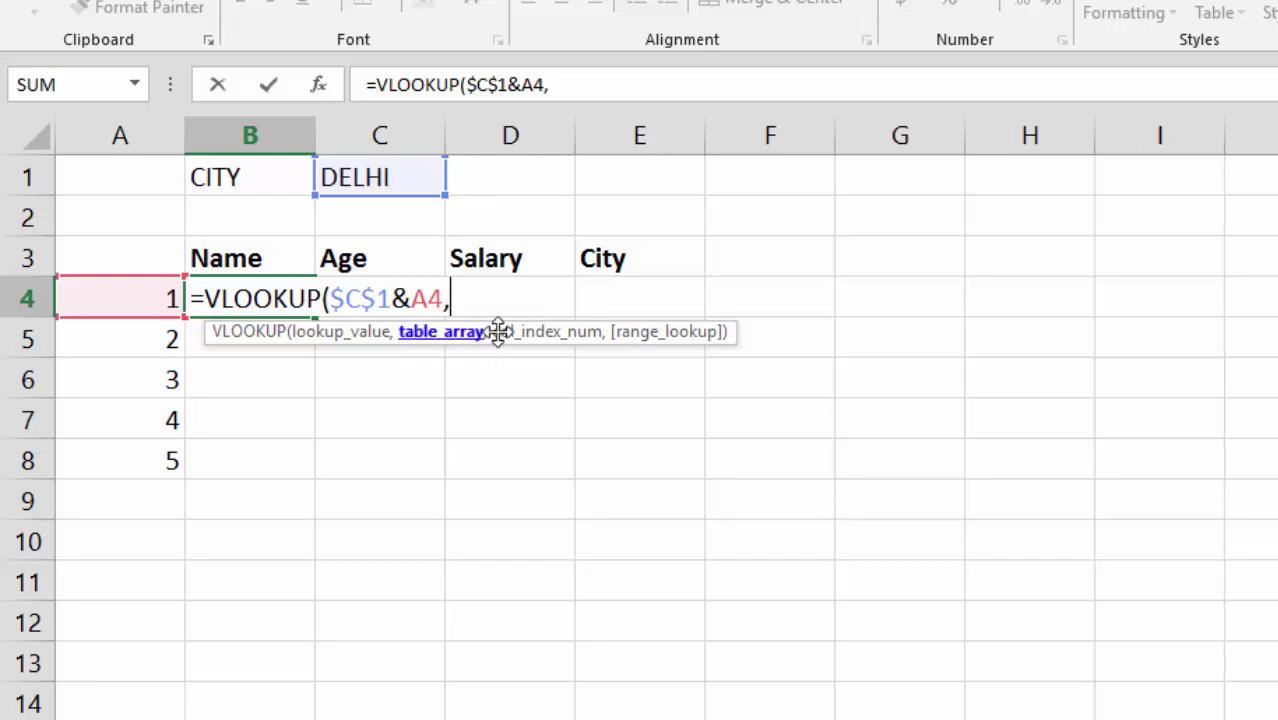
text(MYDATA)
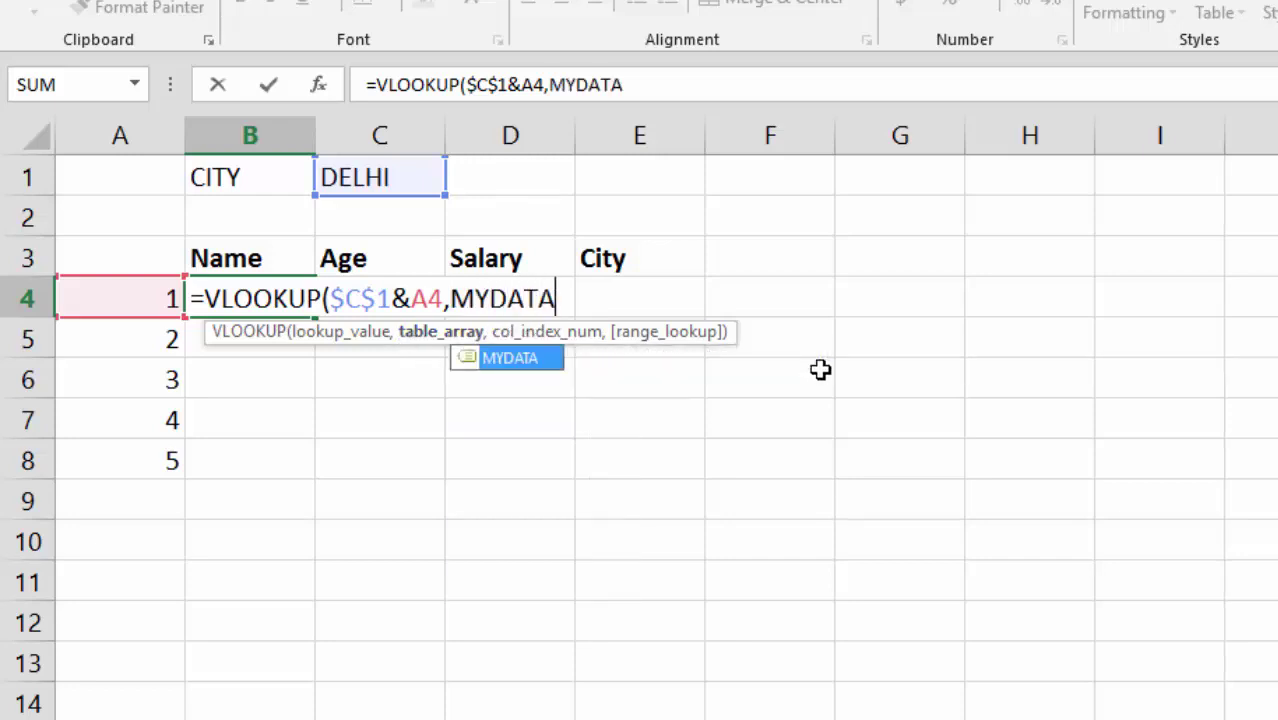
text(,)
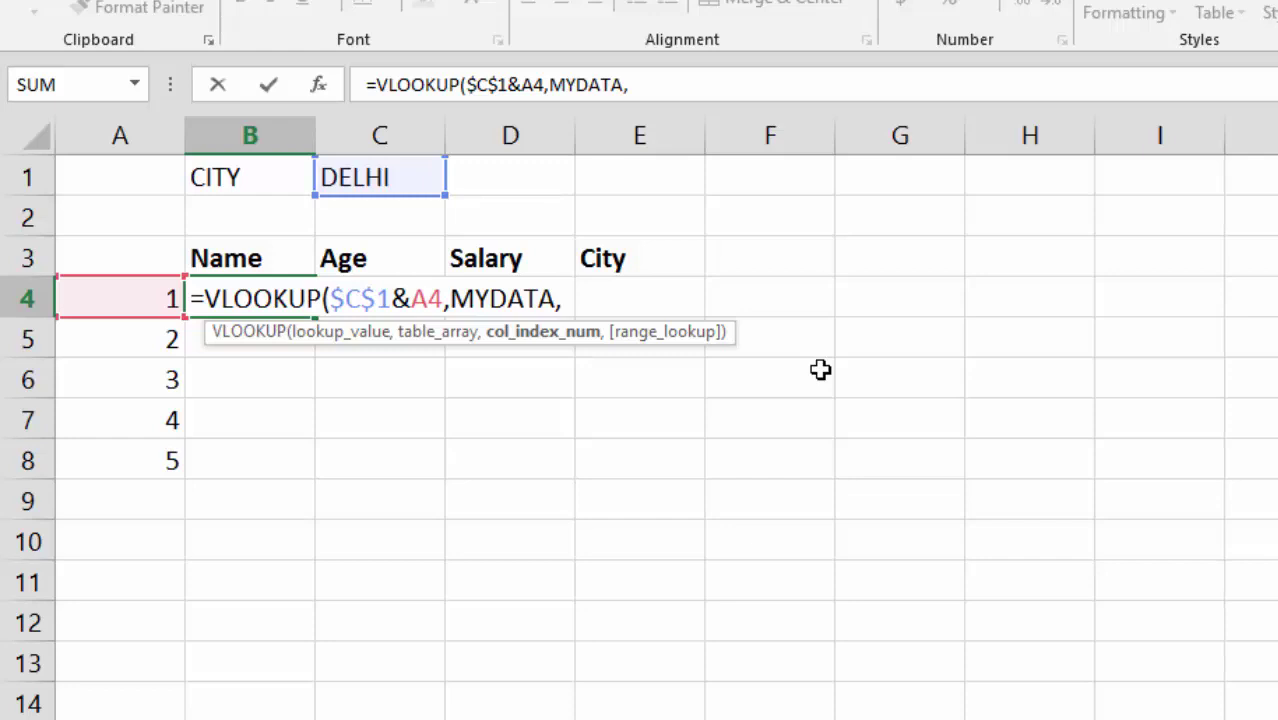
- Add COLUMNS(A1:B1) as the column index argument and select the A1 reference
click(679, 86)
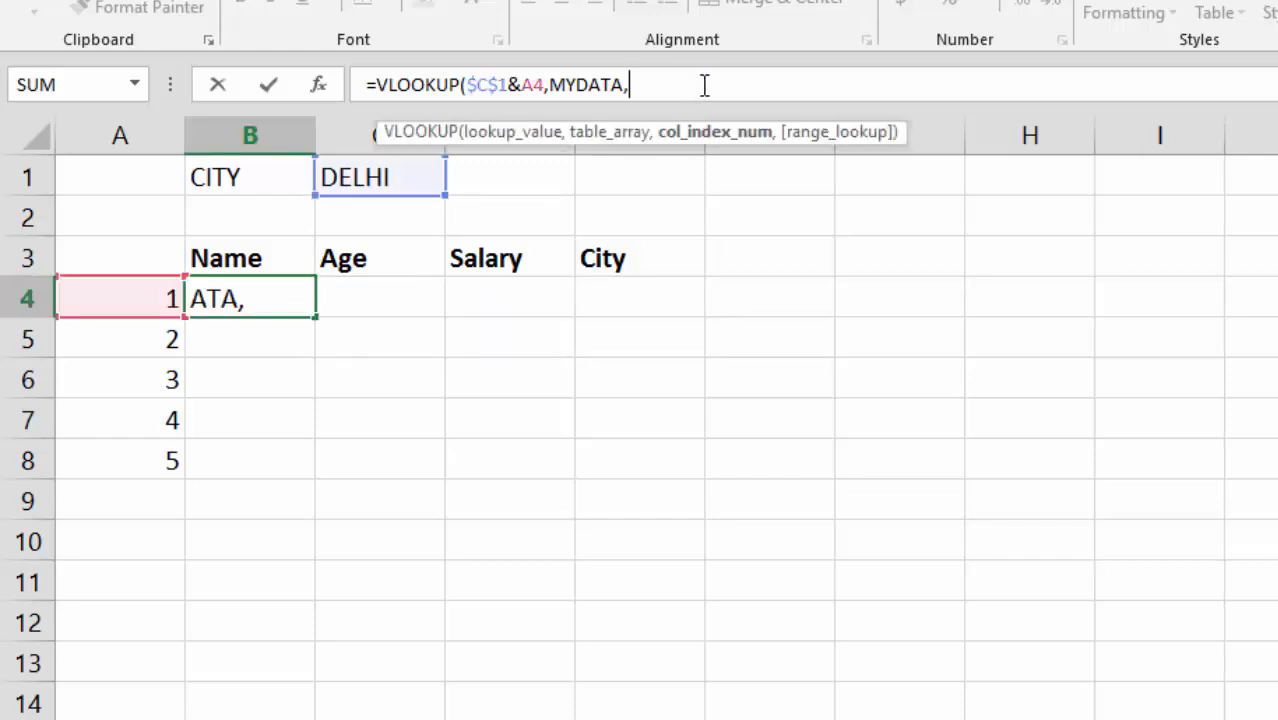
text(COLUMN)
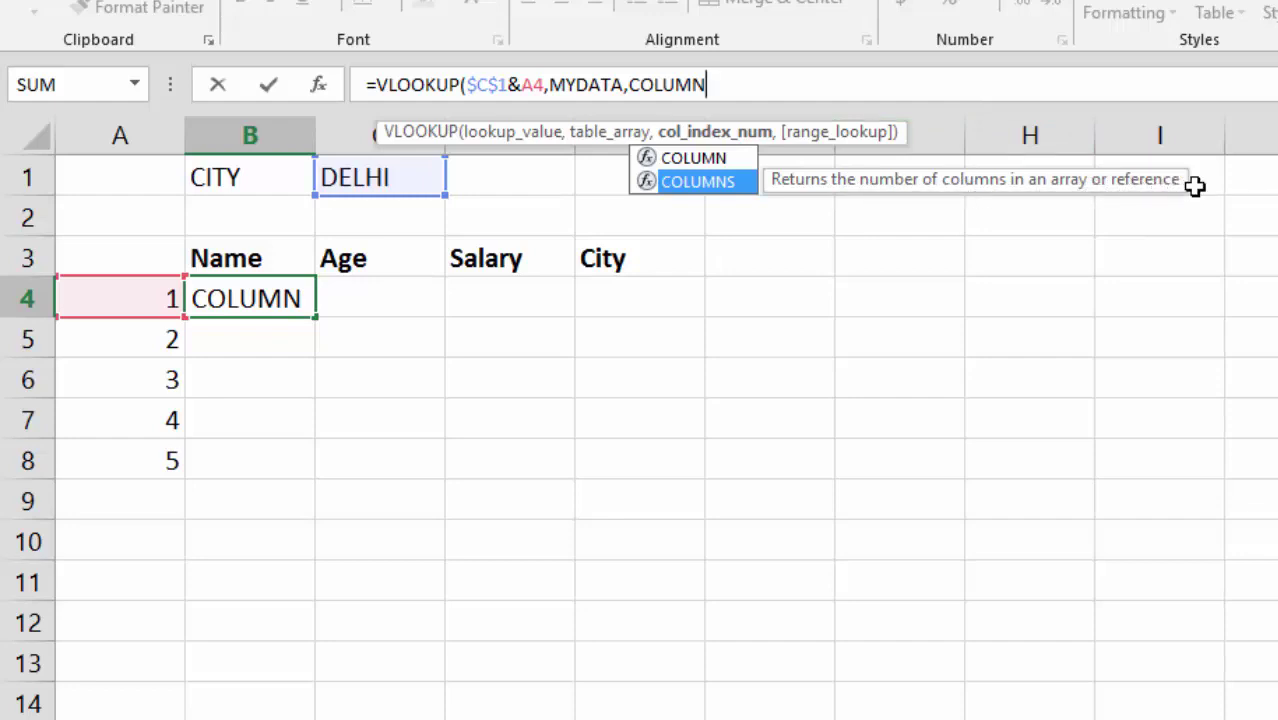
key(Tab)
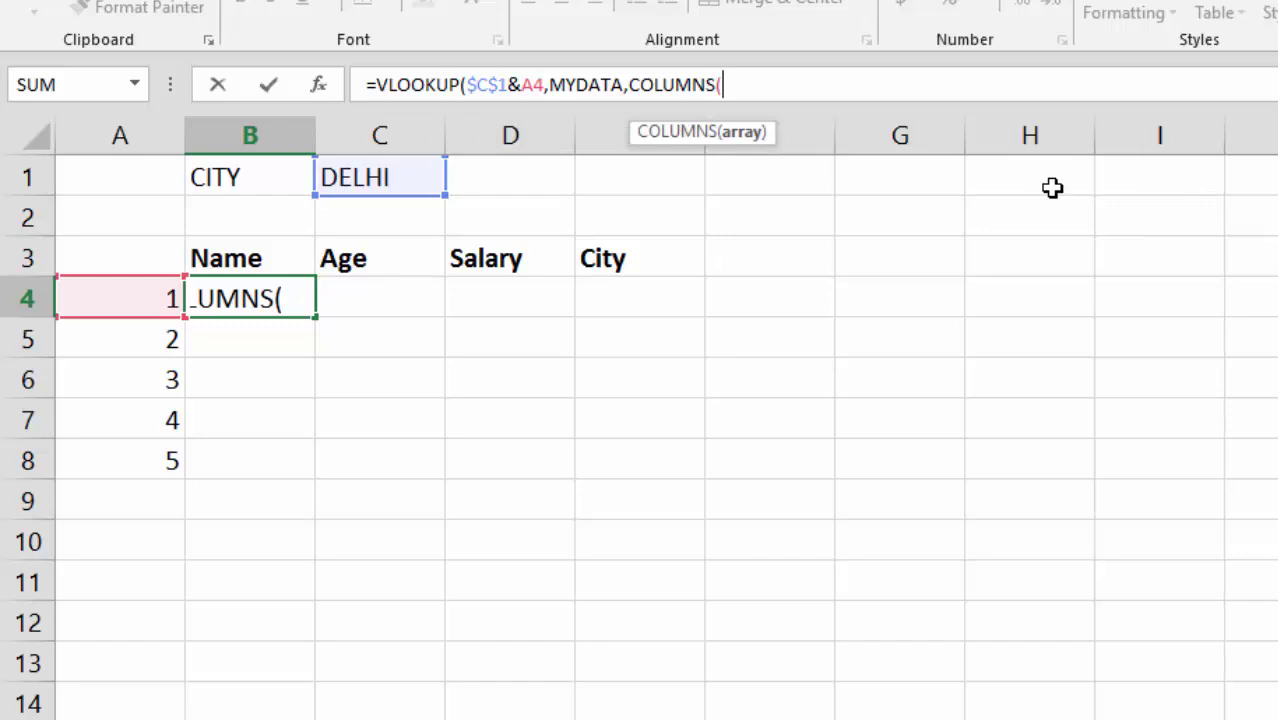
text(a)
key(BackSpace)
text(A1)
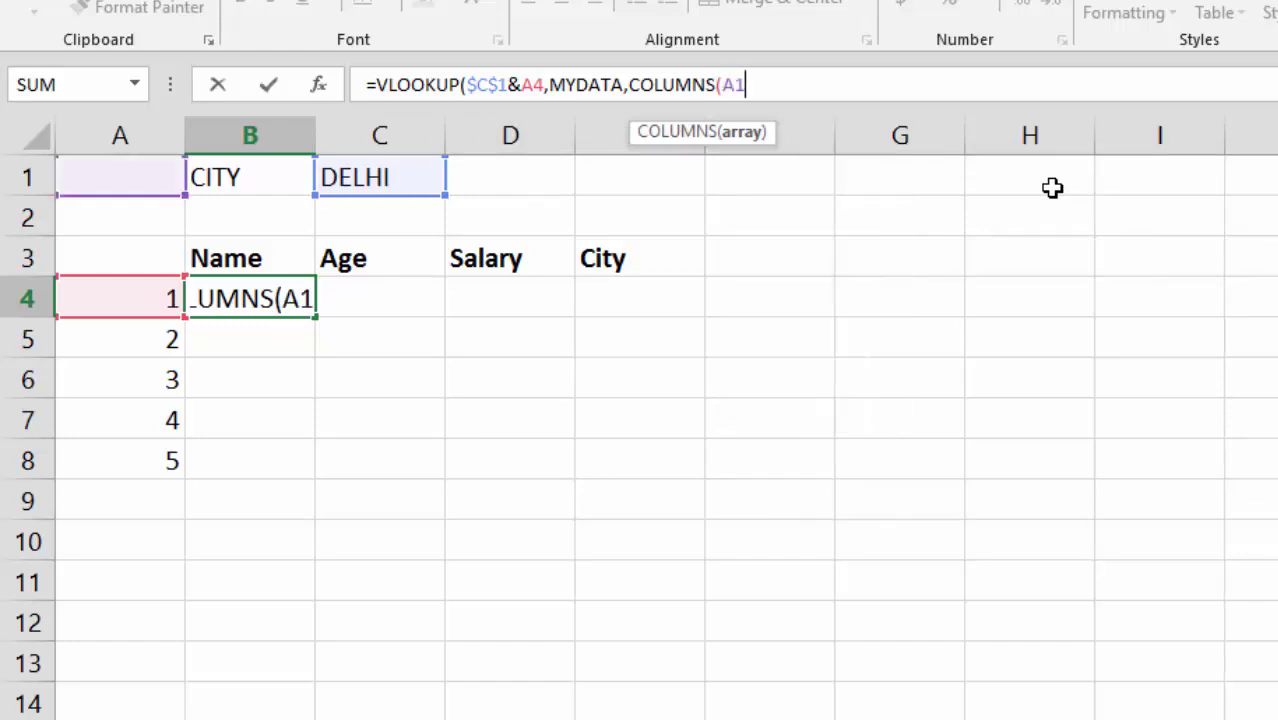
text(:B1)
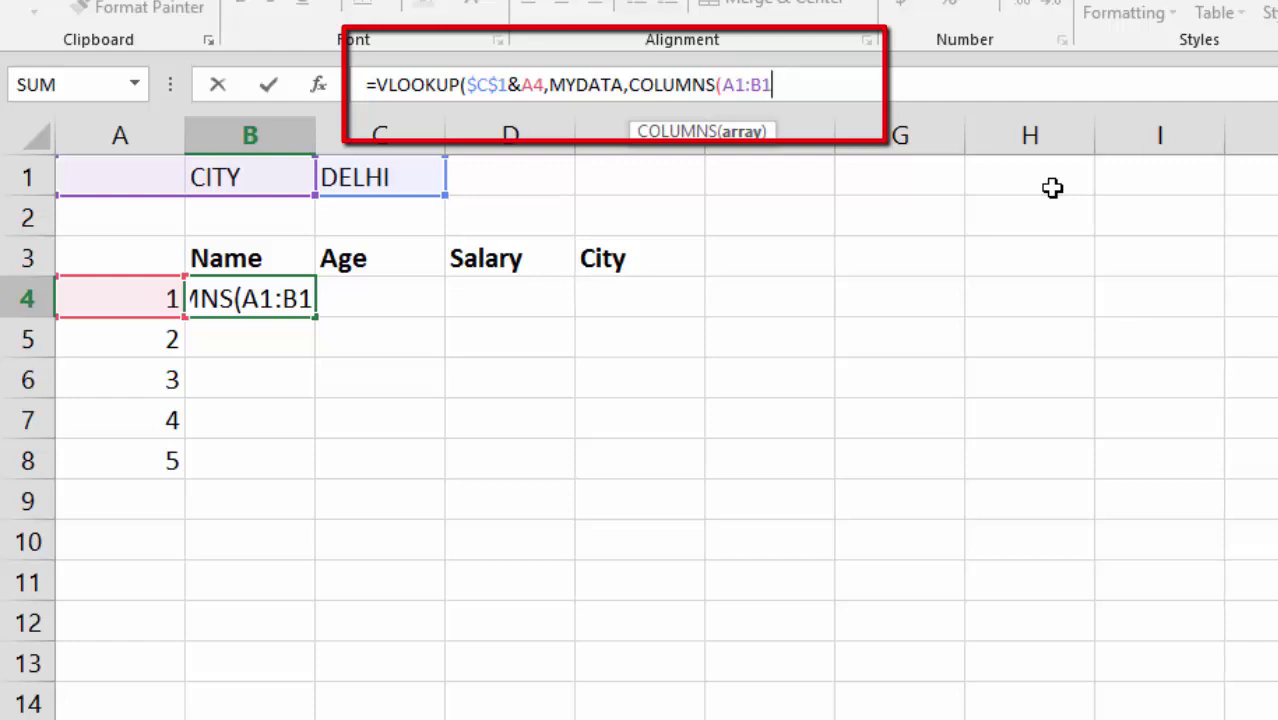
text())
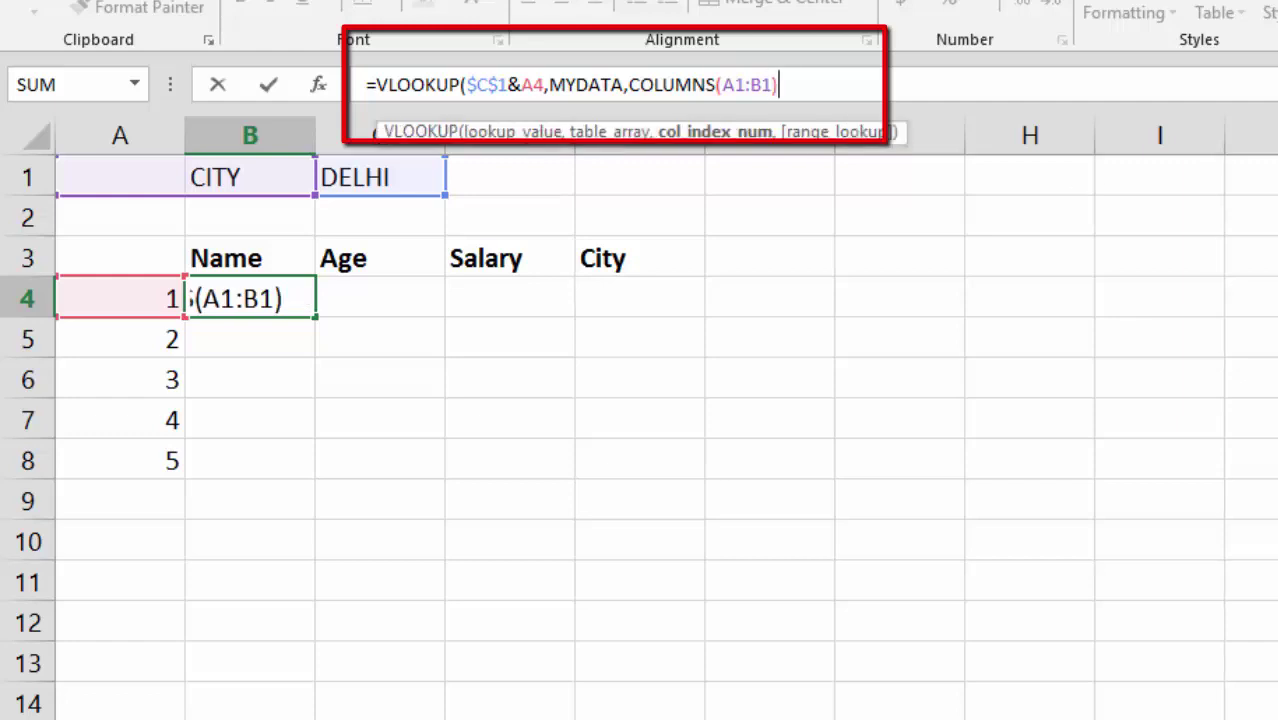
drag(724, 85, 757, 85)
shift+click(746, 85)
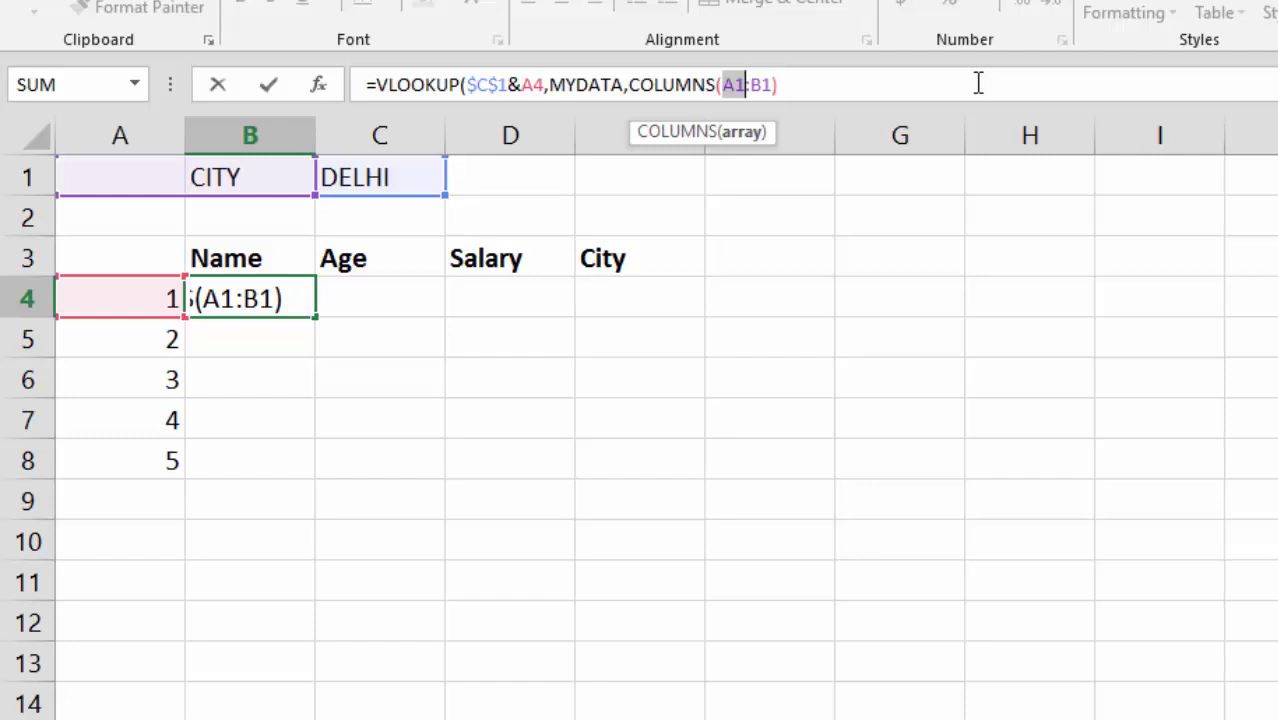
- Lock A1 as $A$1, add ,0) for exact match, and commit the formula showing Anuj
key(F4)
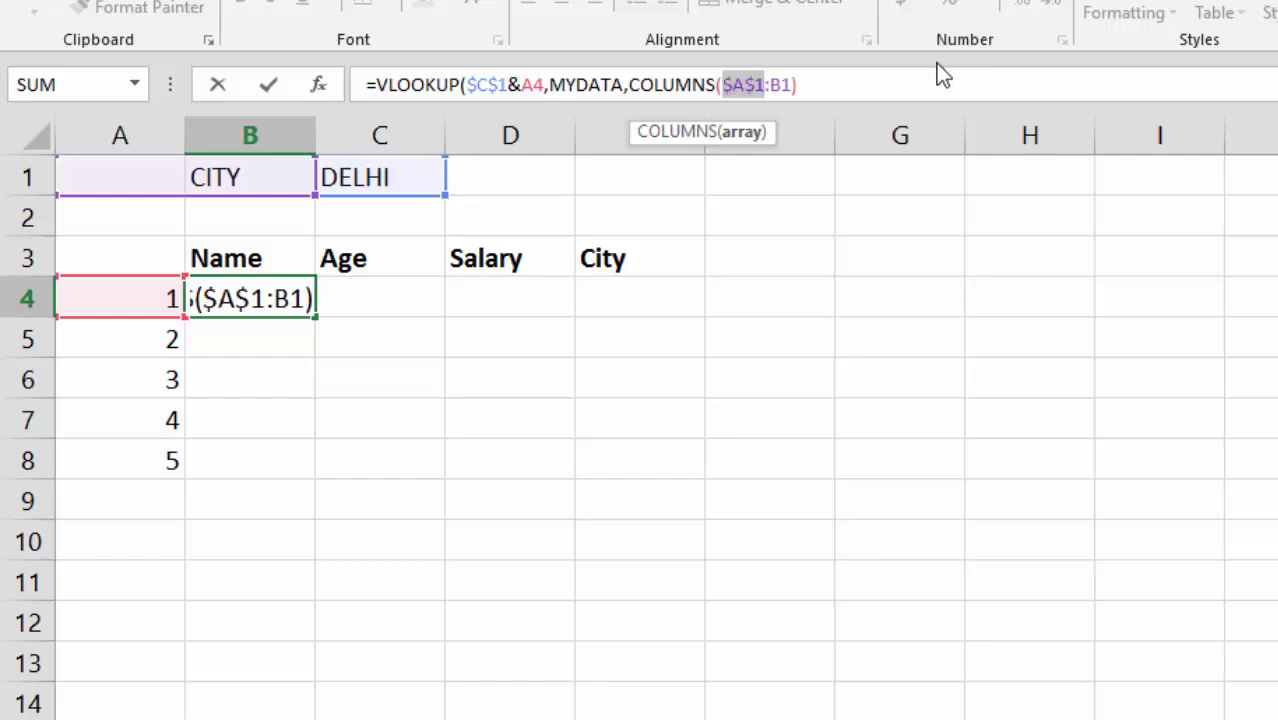
key(Right)
key(End)
text(,)
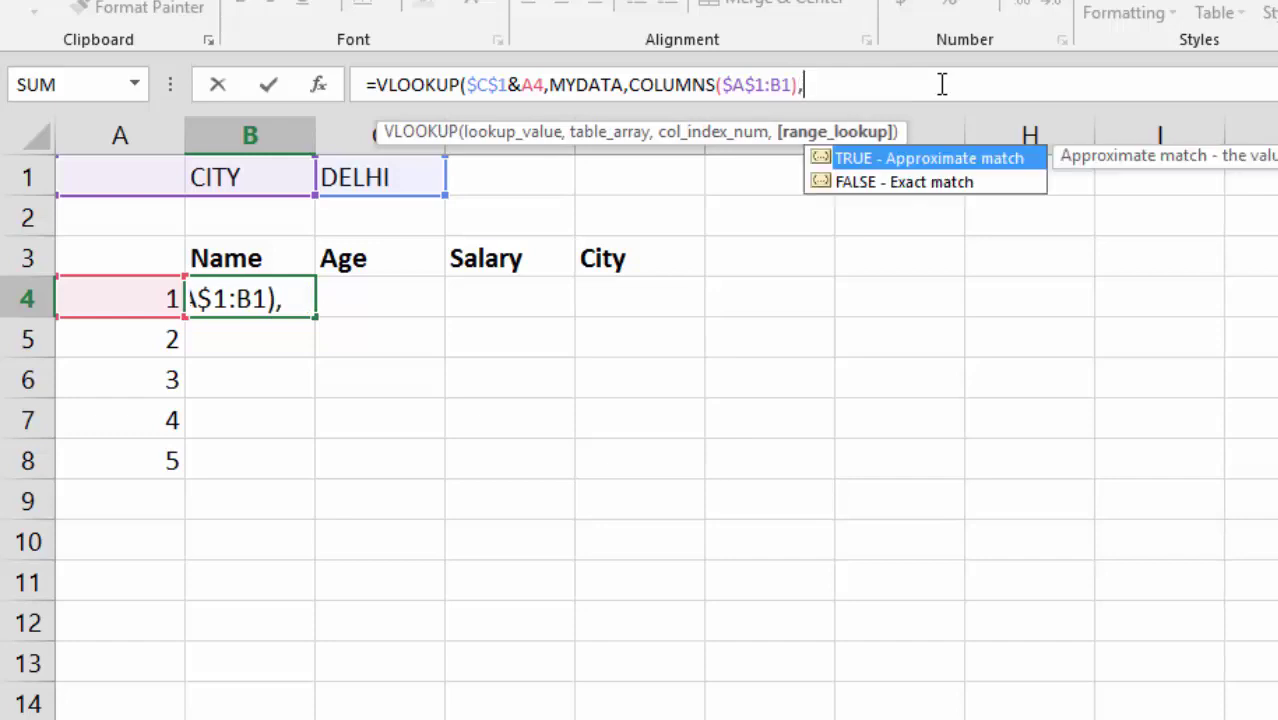
text(0))
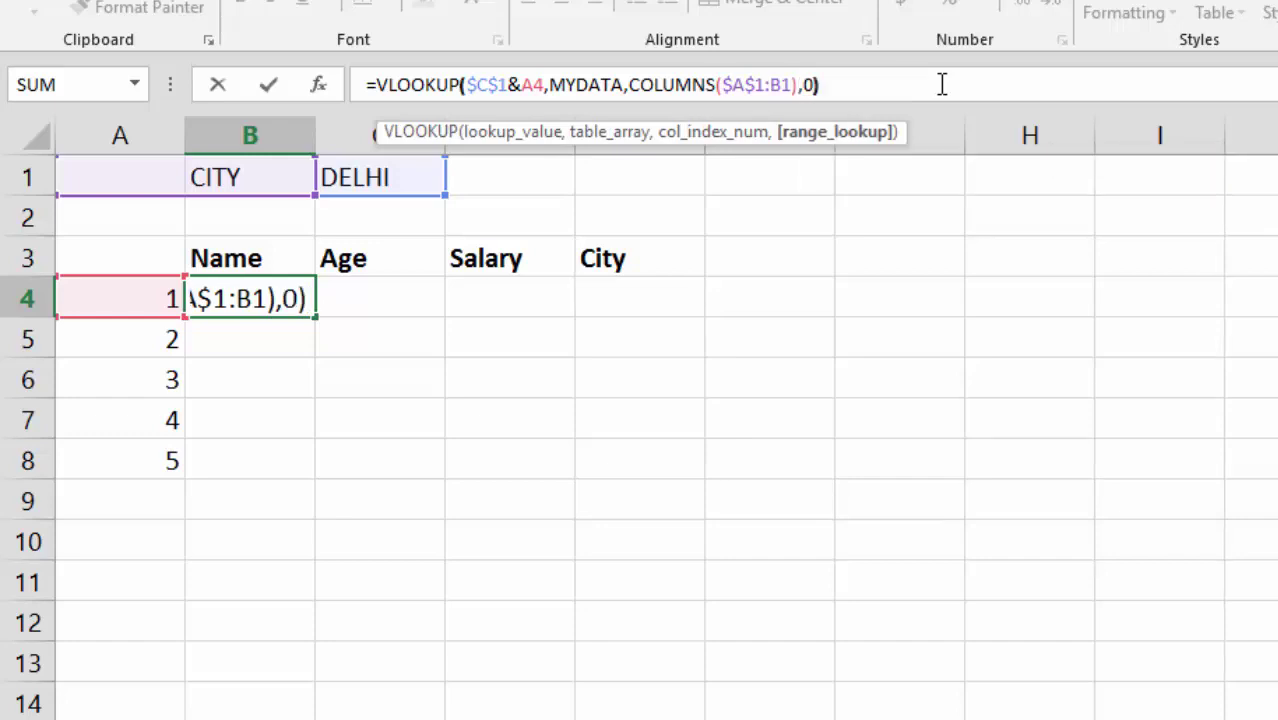
key(Return)
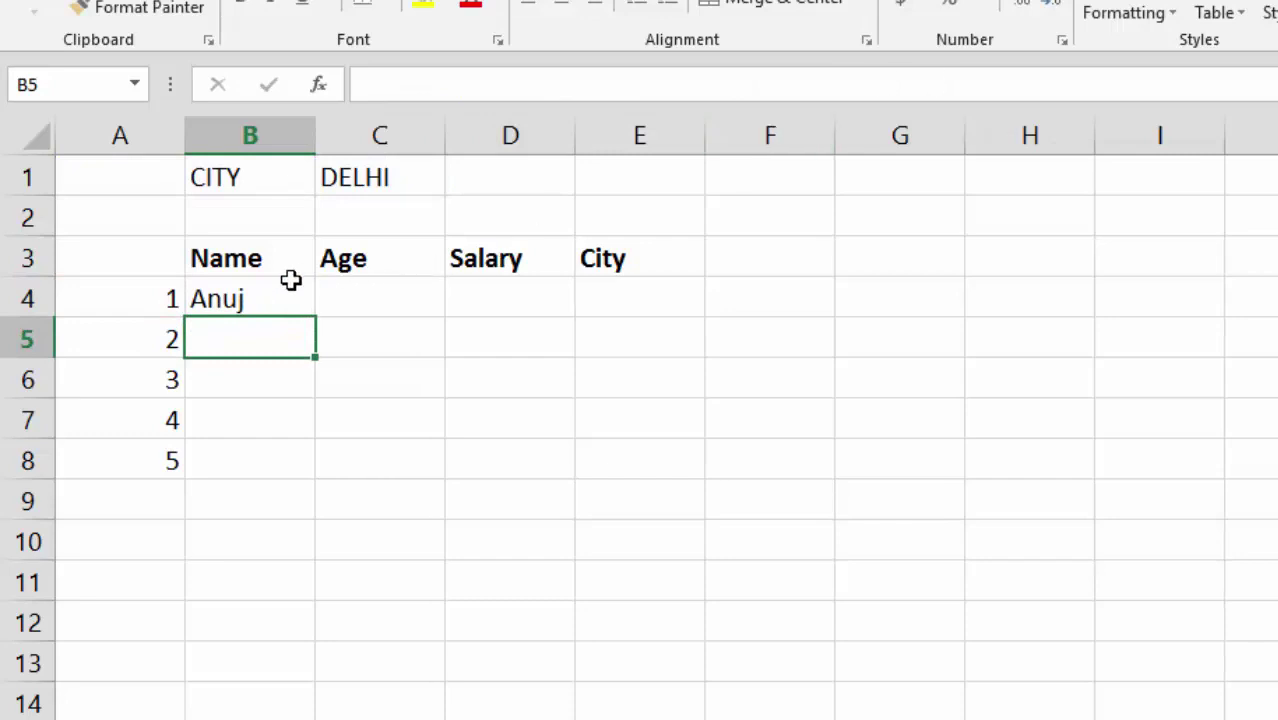
click(292, 284)
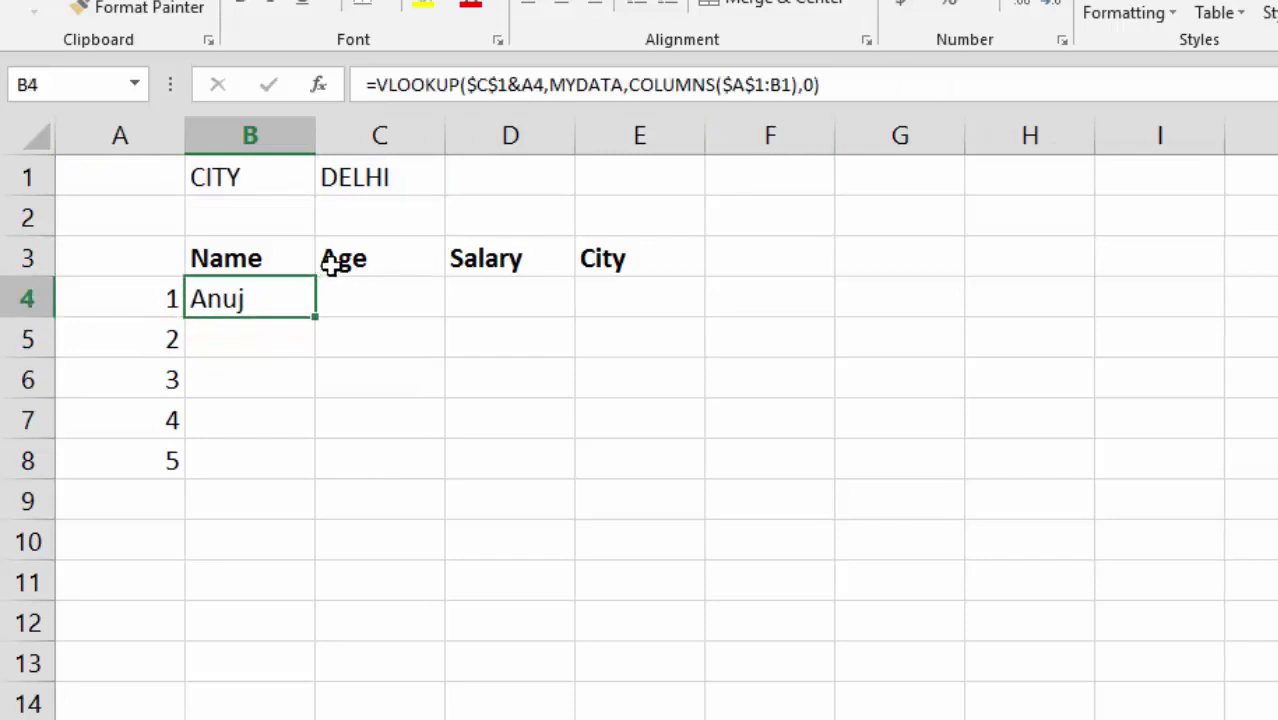
click(399, 175)
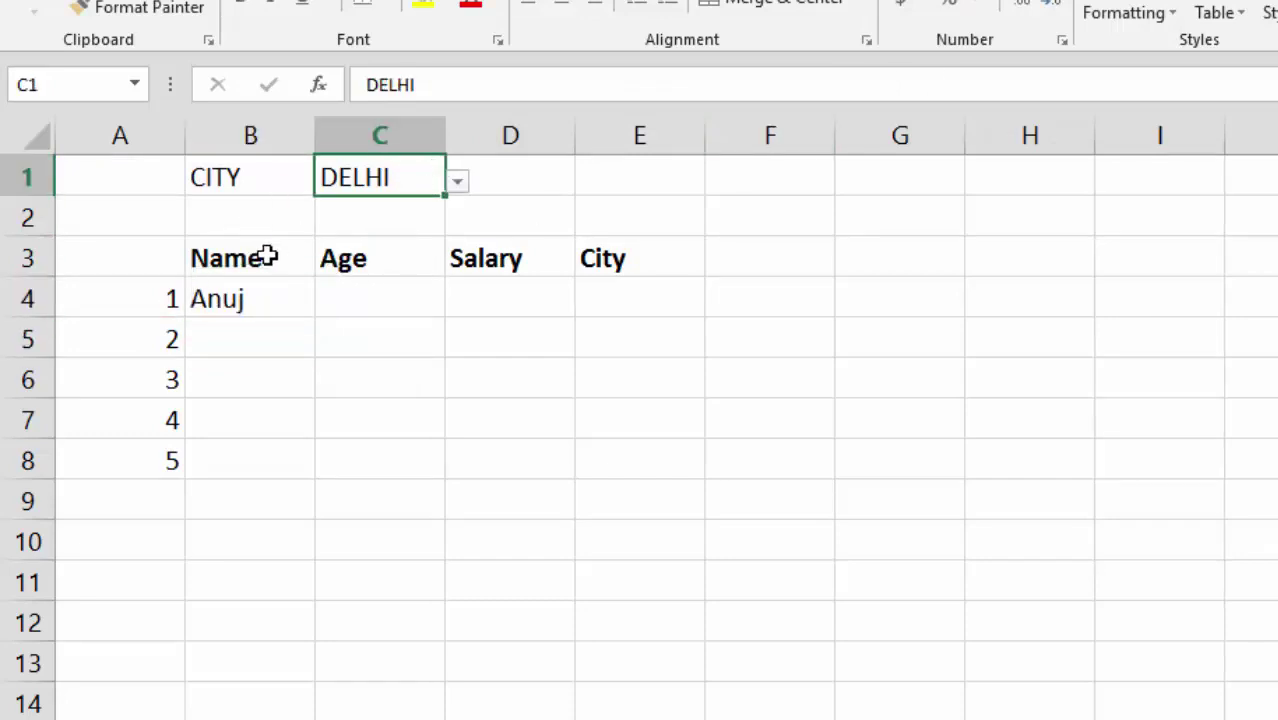
click(250, 292)
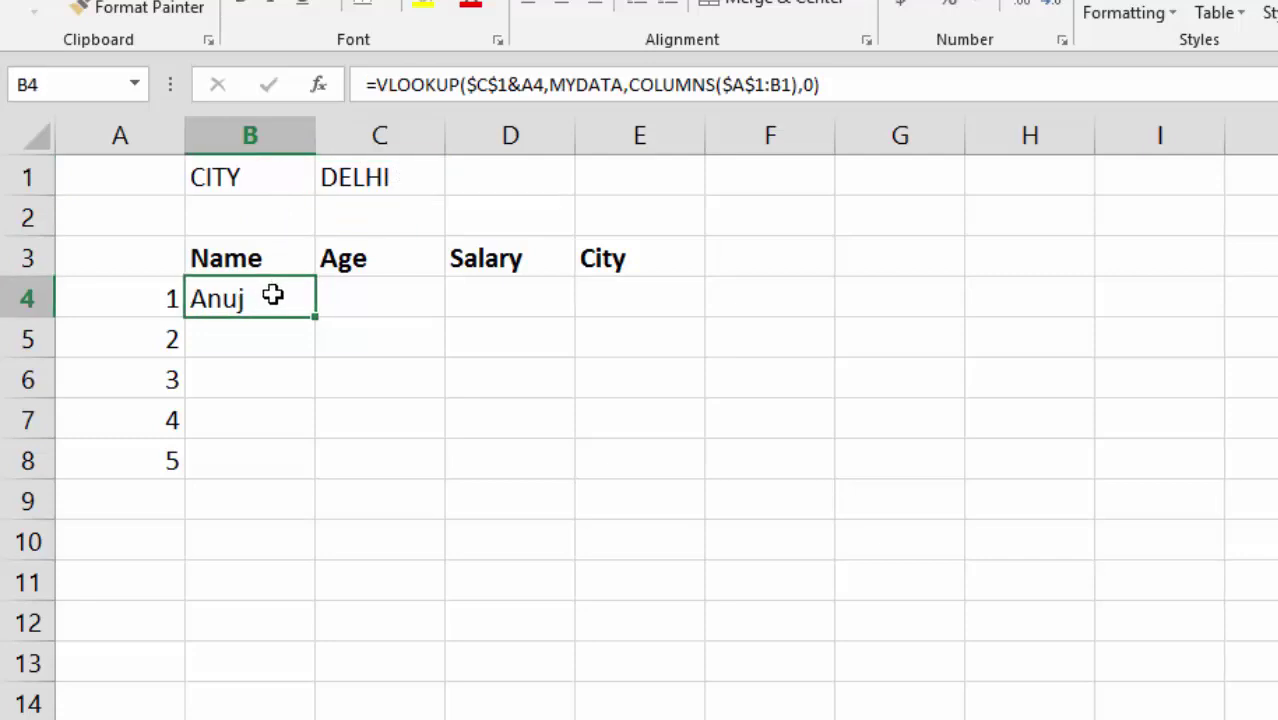
drag(273, 295, 259, 464)
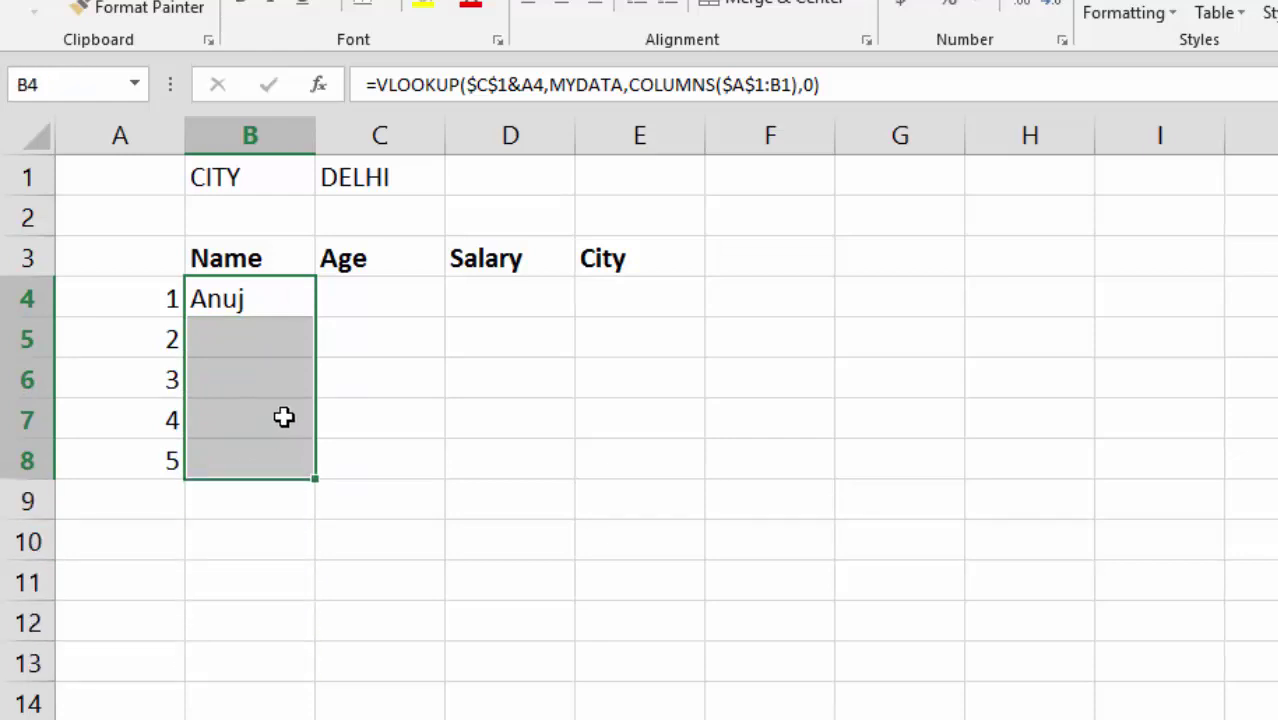
key(ctrl+d)
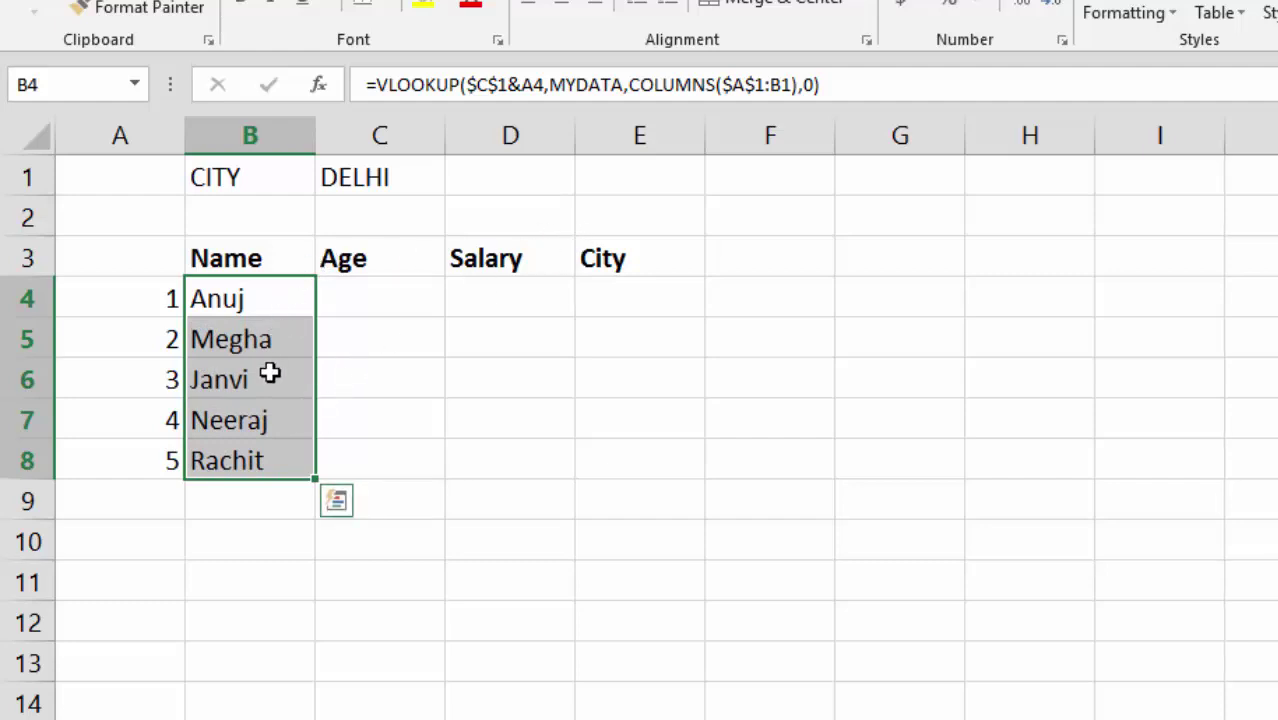
key(ctrl+q)
click(379, 337)
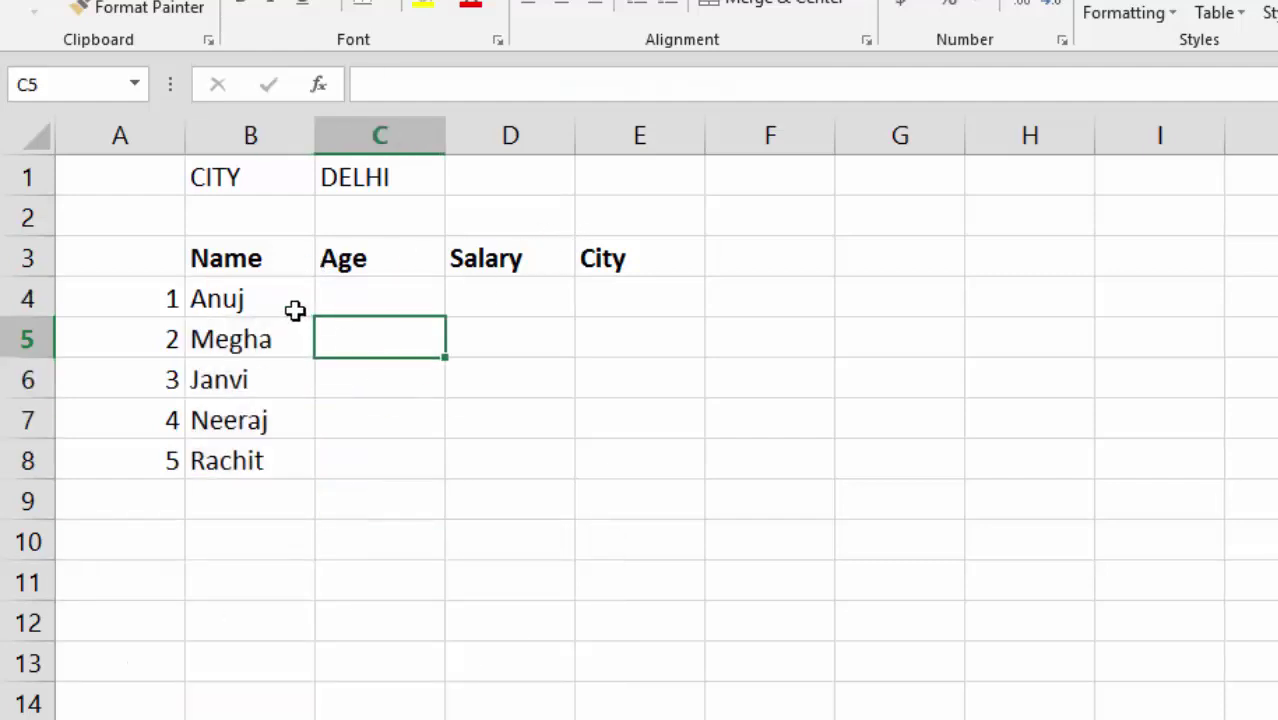
drag(293, 310, 590, 457)
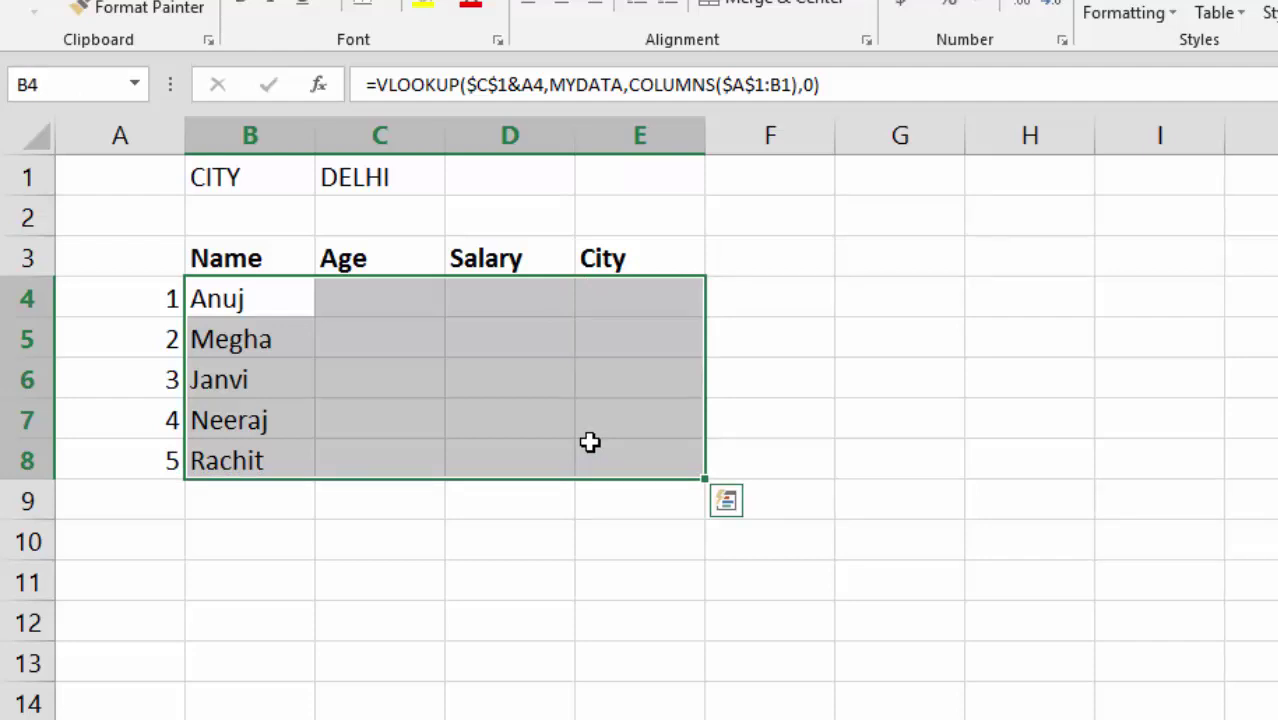
key(ctrl+Return)
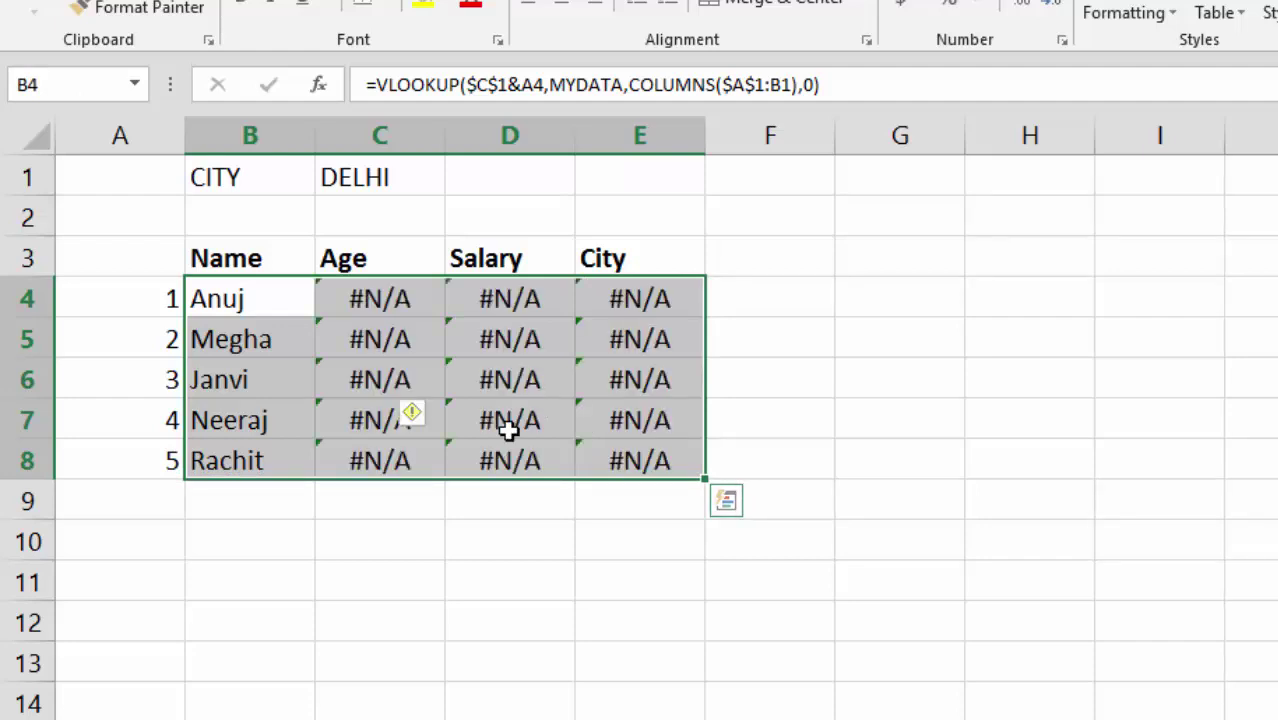
click(505, 420)
drag(391, 290, 608, 465)
key(Delete)
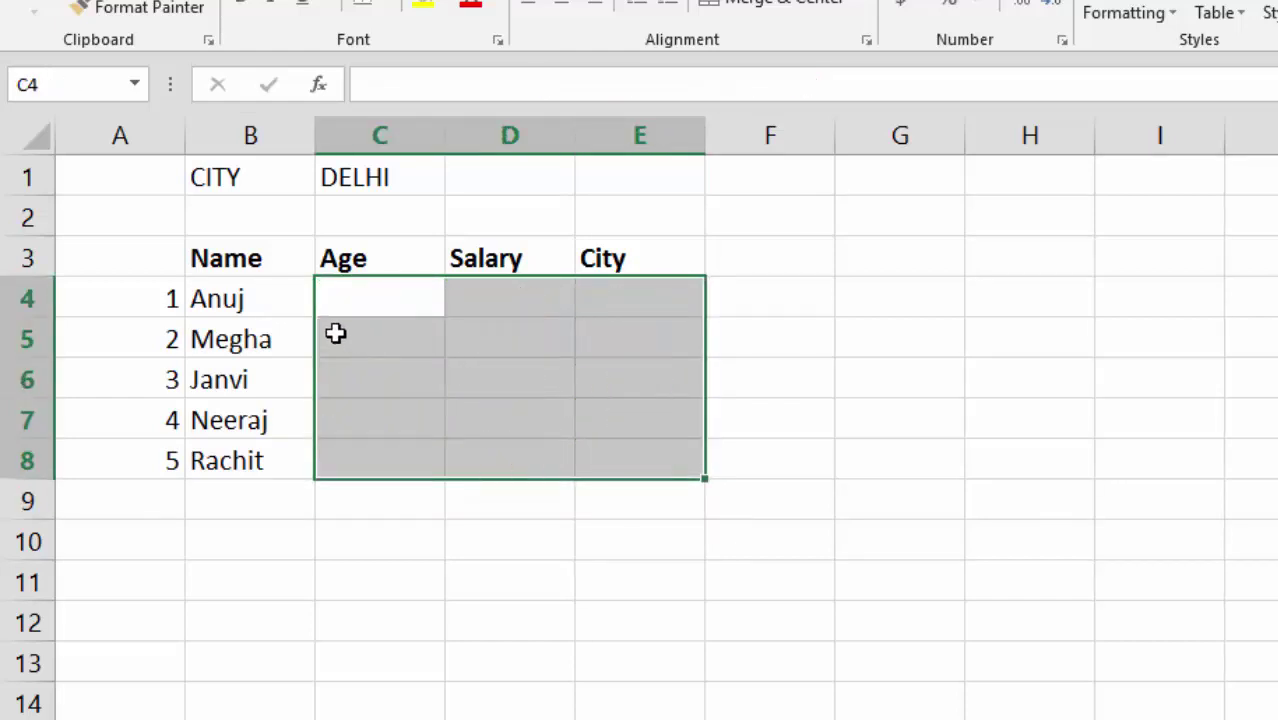
drag(255, 332, 260, 462)
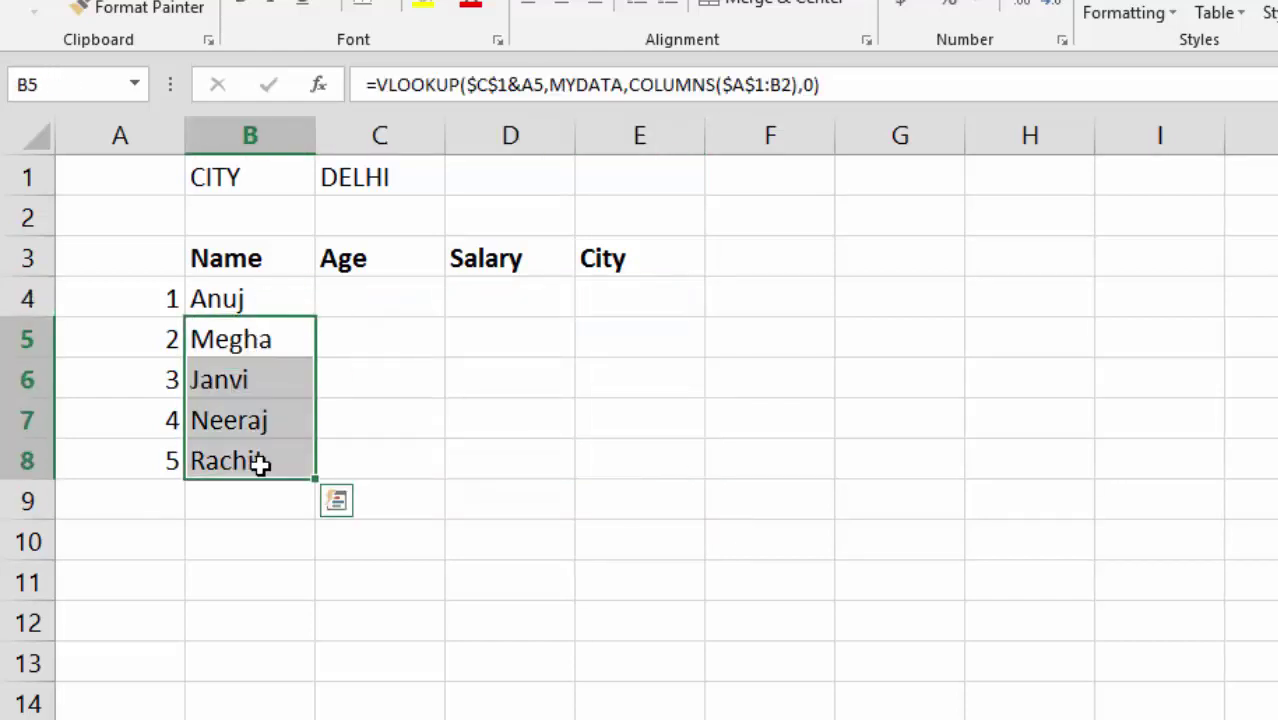
key(Delete)
- Change A4 to $A4 in the B4 formula and fill it down to B8
click(258, 303)
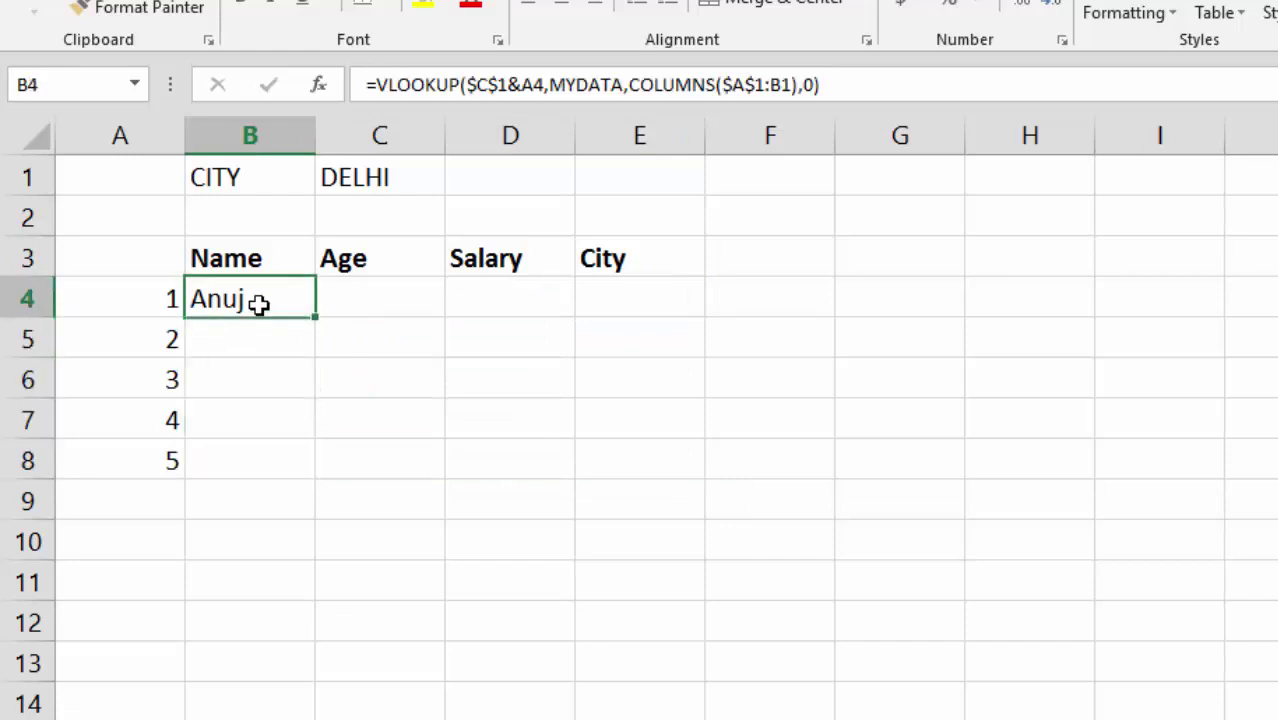
click(535, 86)
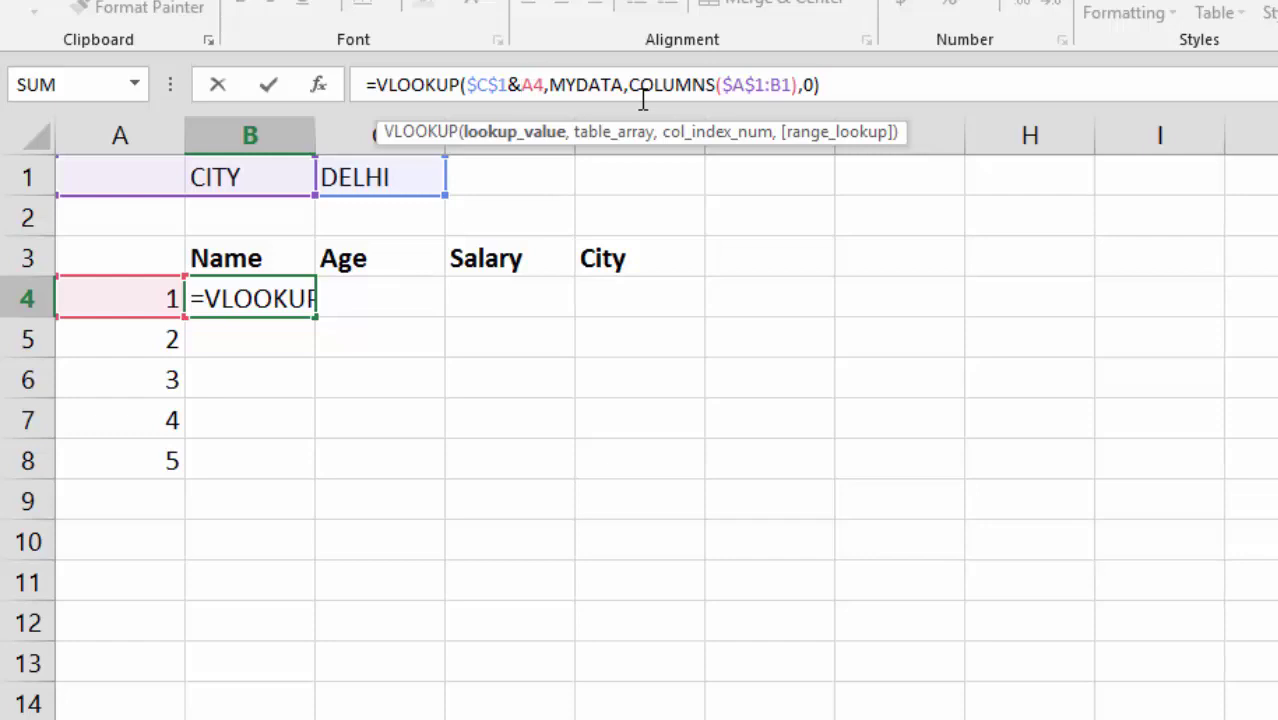
click(519, 85)
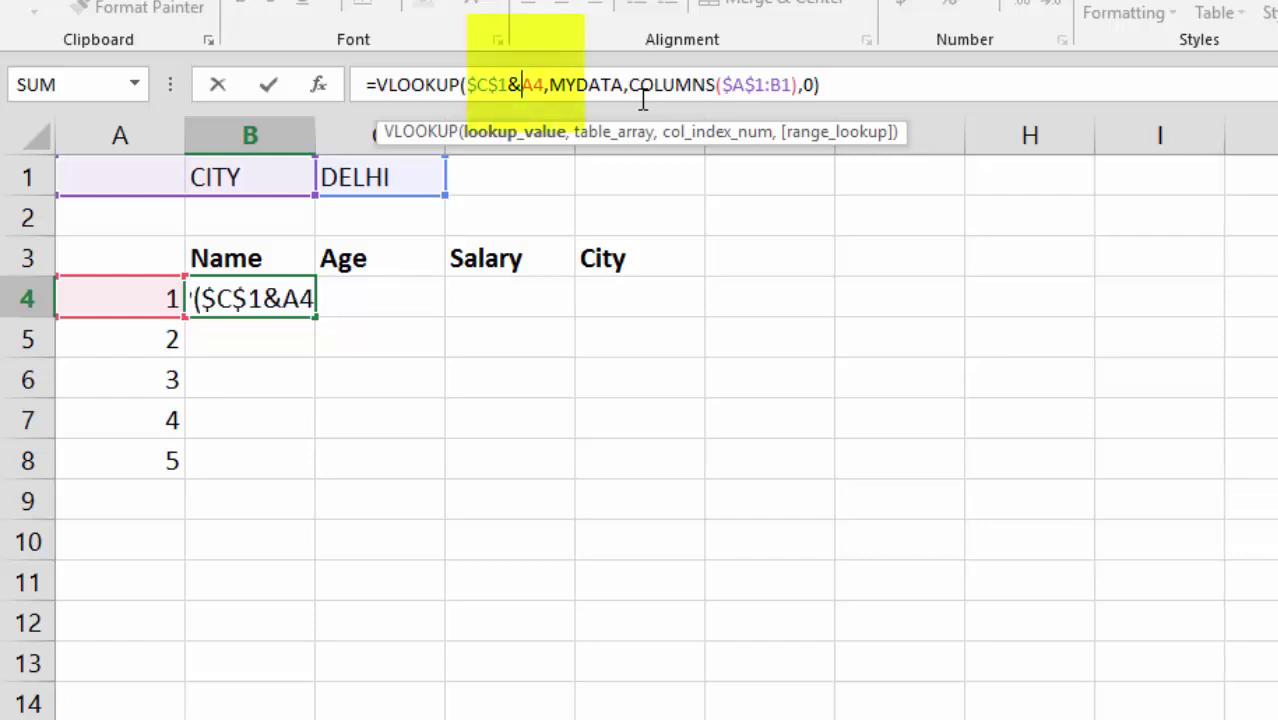
text($)
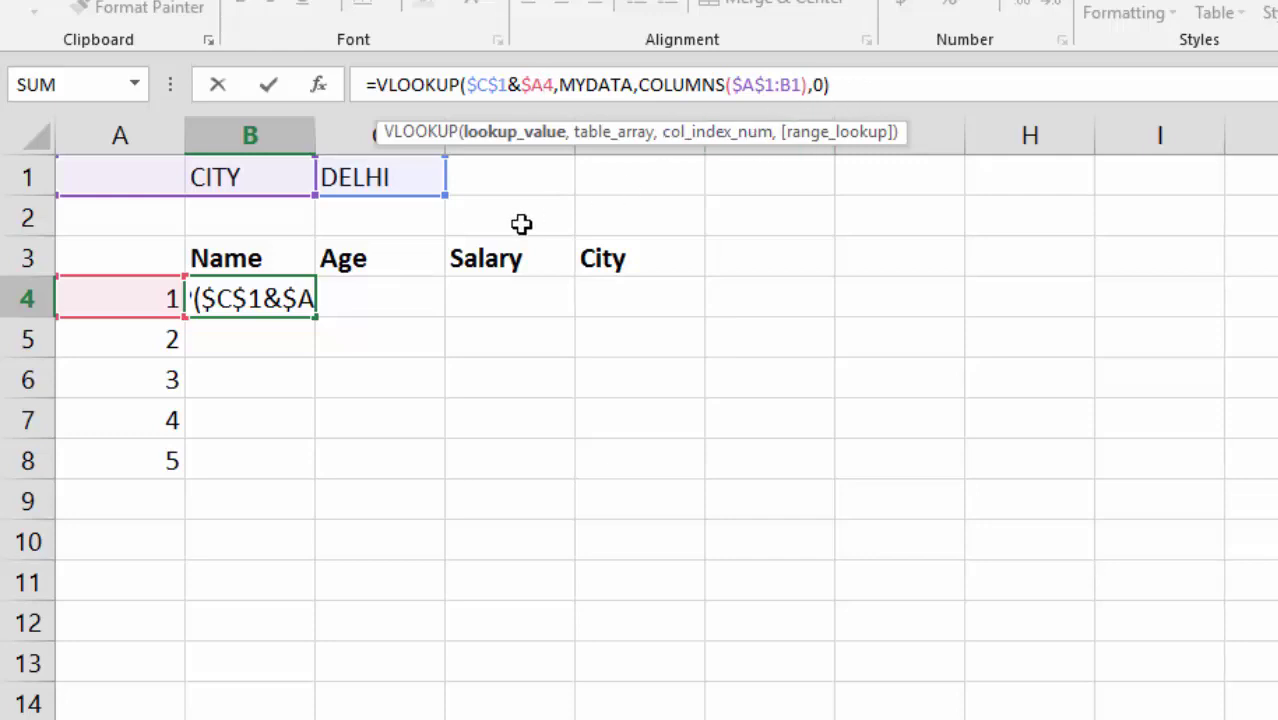
key(Return)
drag(271, 296, 251, 459)
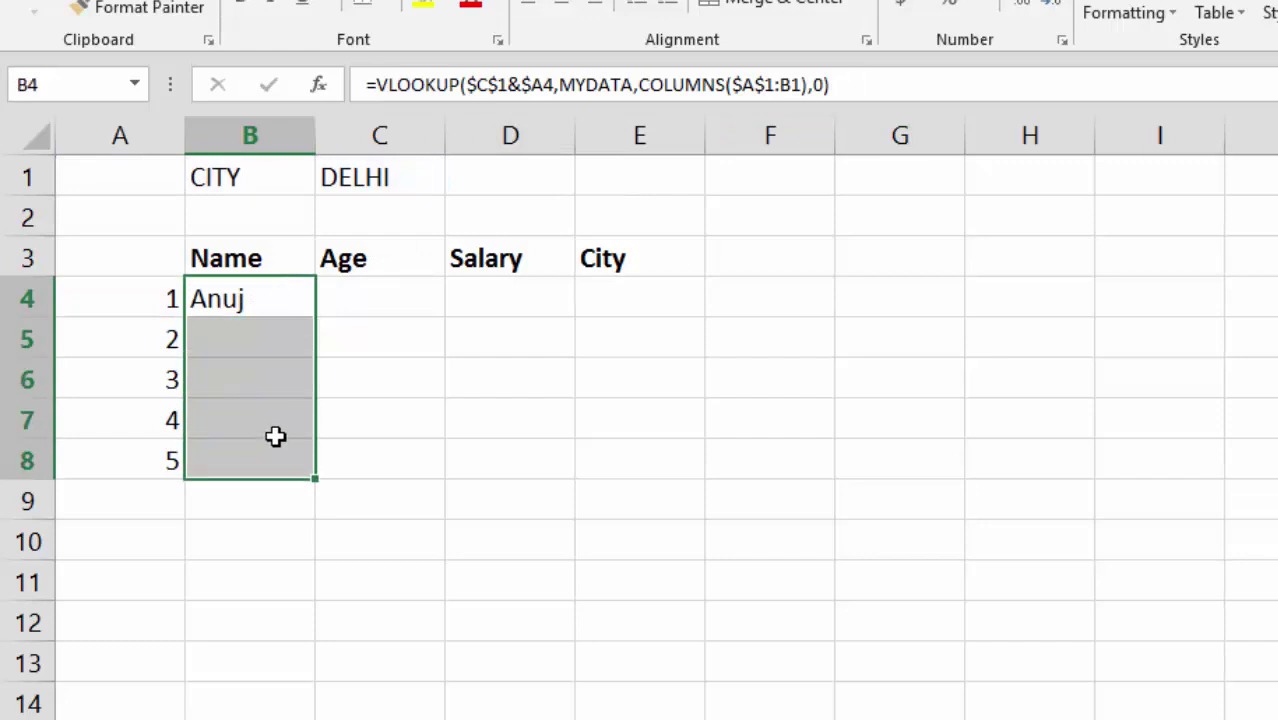
key(ctrl+d)
- Fill the lookup formulas across B4:E8 into Age, Salary and City
click(397, 403)
drag(242, 300, 627, 448)
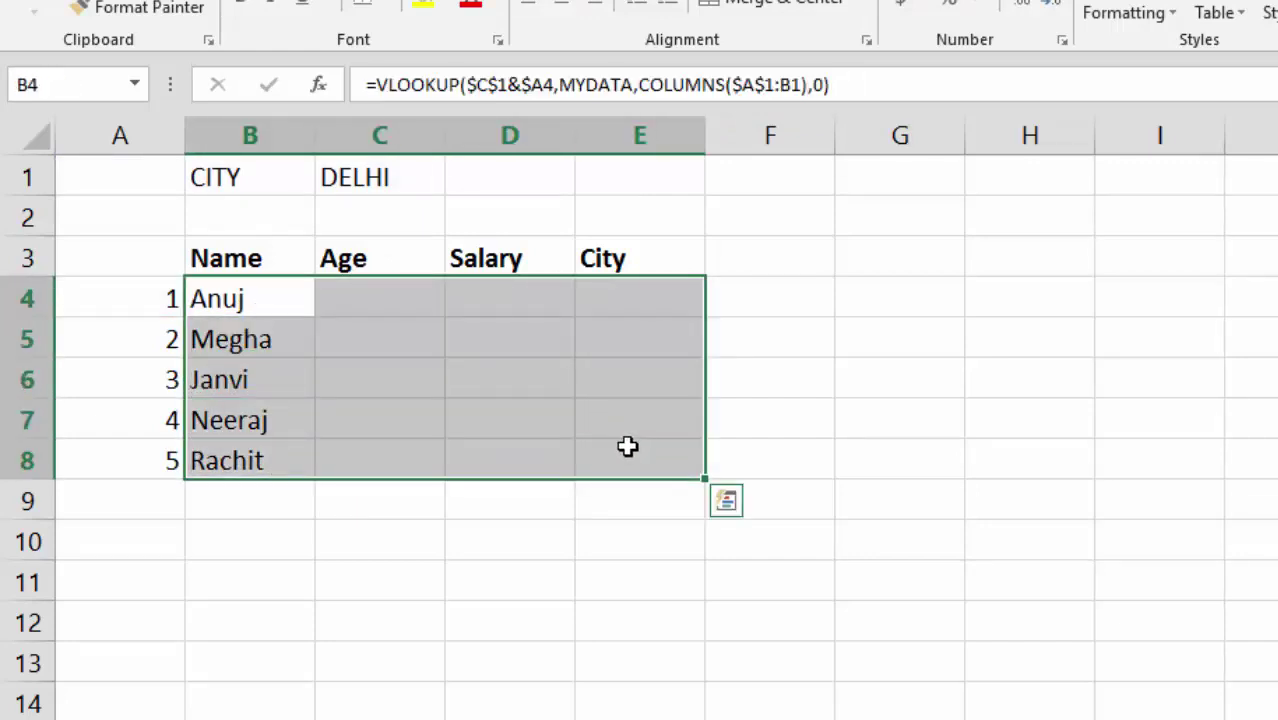
key(ctrl+r)
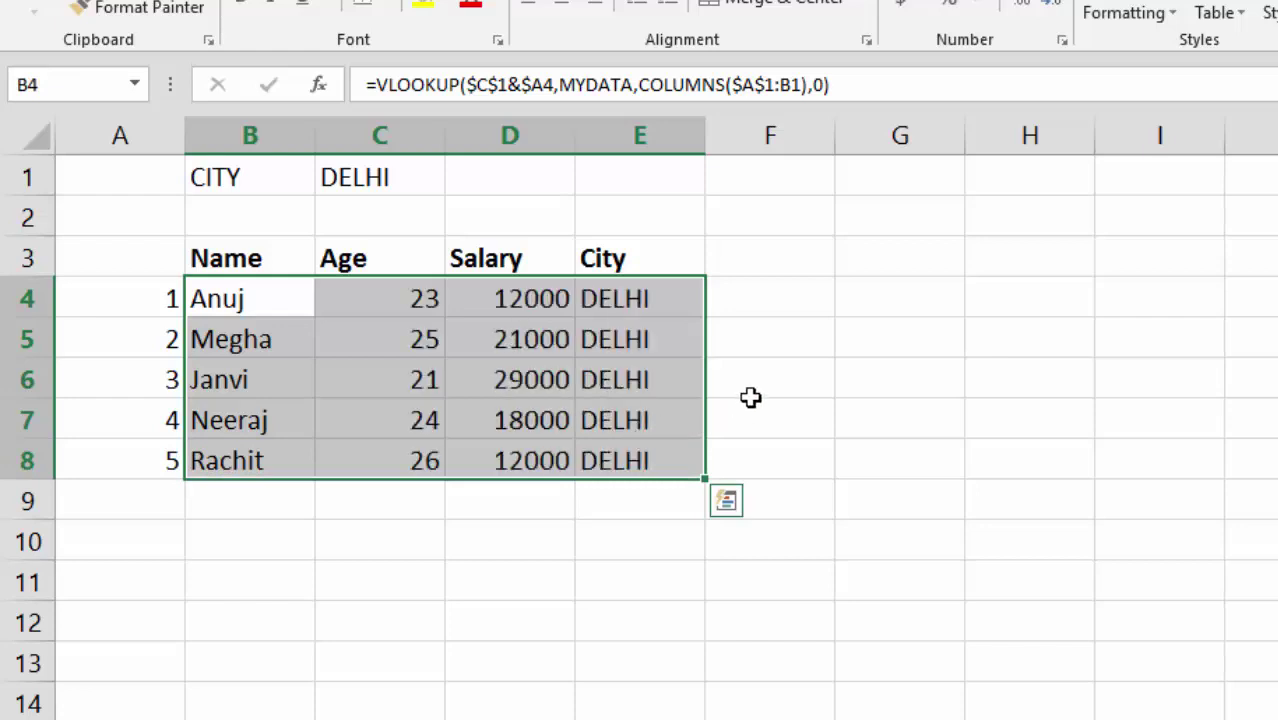
click(633, 342)
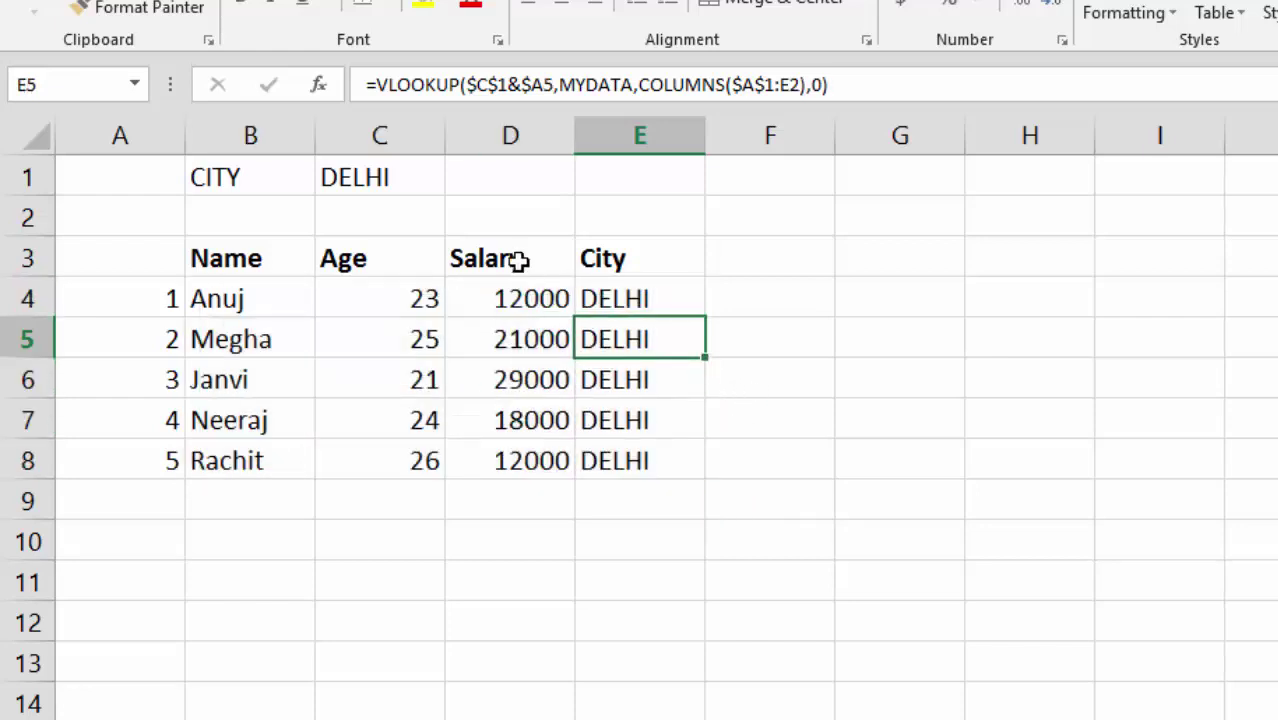
- Test the C1 drop-down with UP, MP and DELHI, ending on UP
click(420, 181)
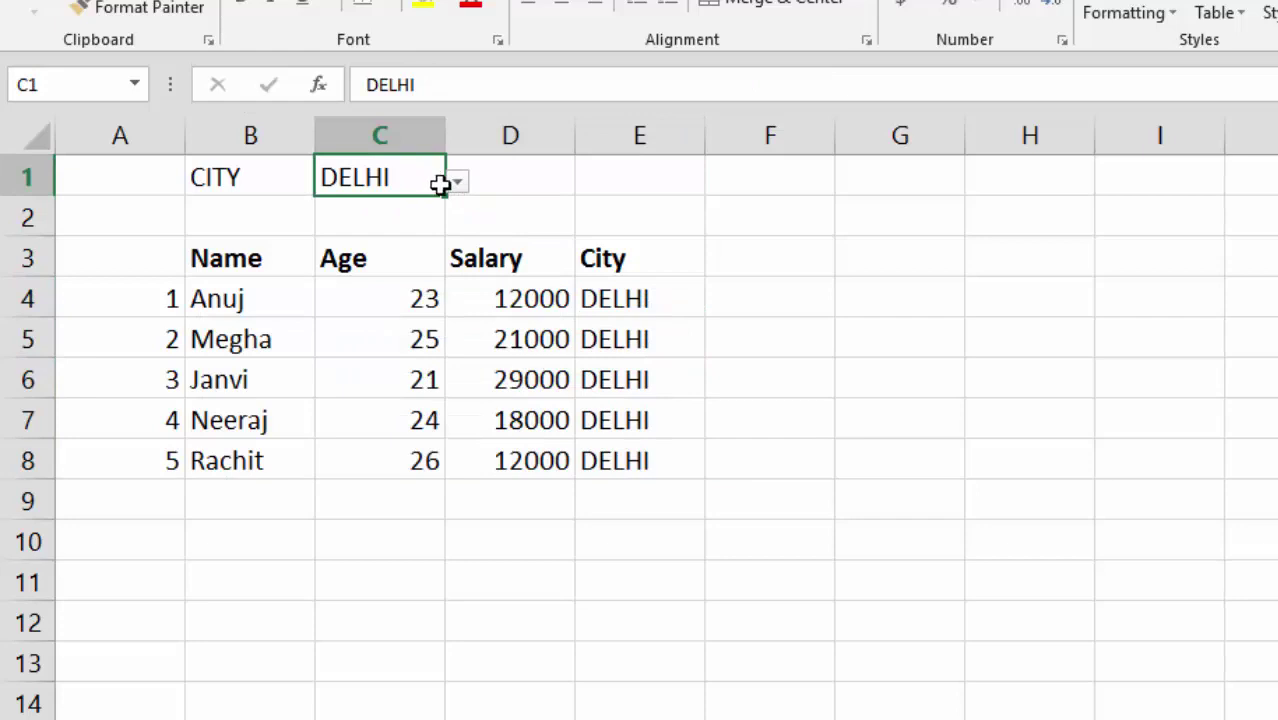
click(452, 190)
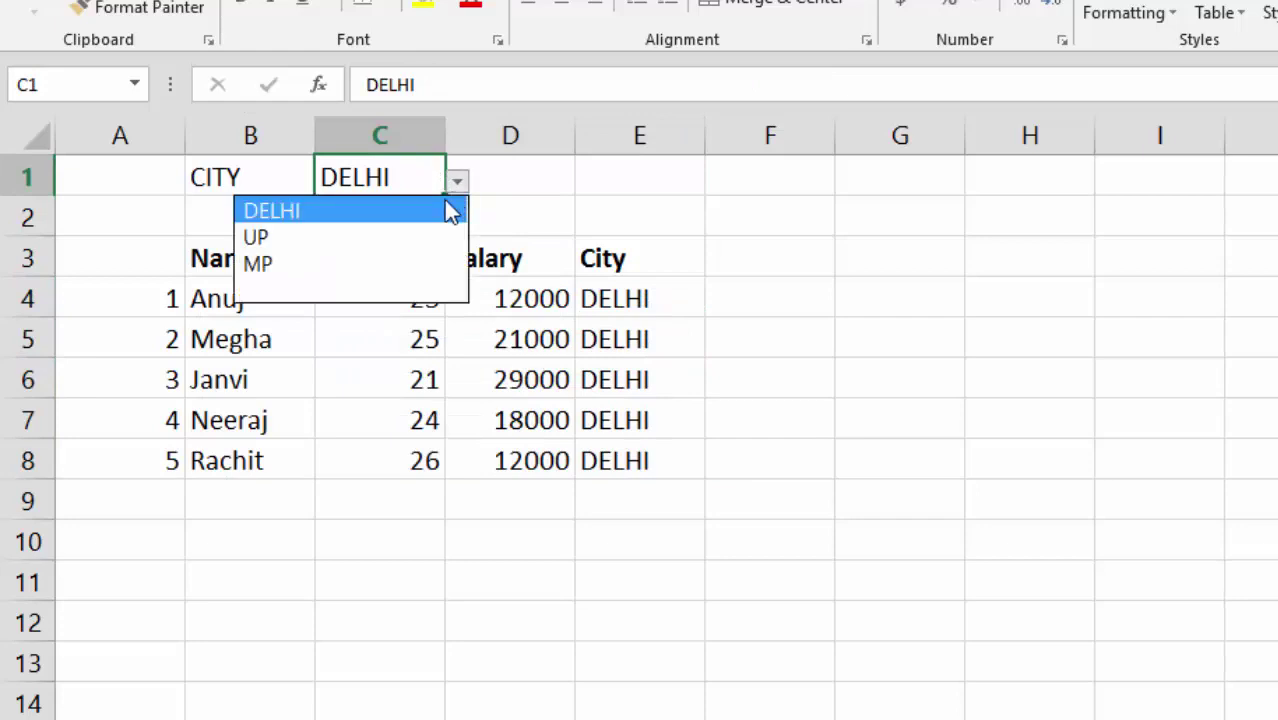
click(427, 236)
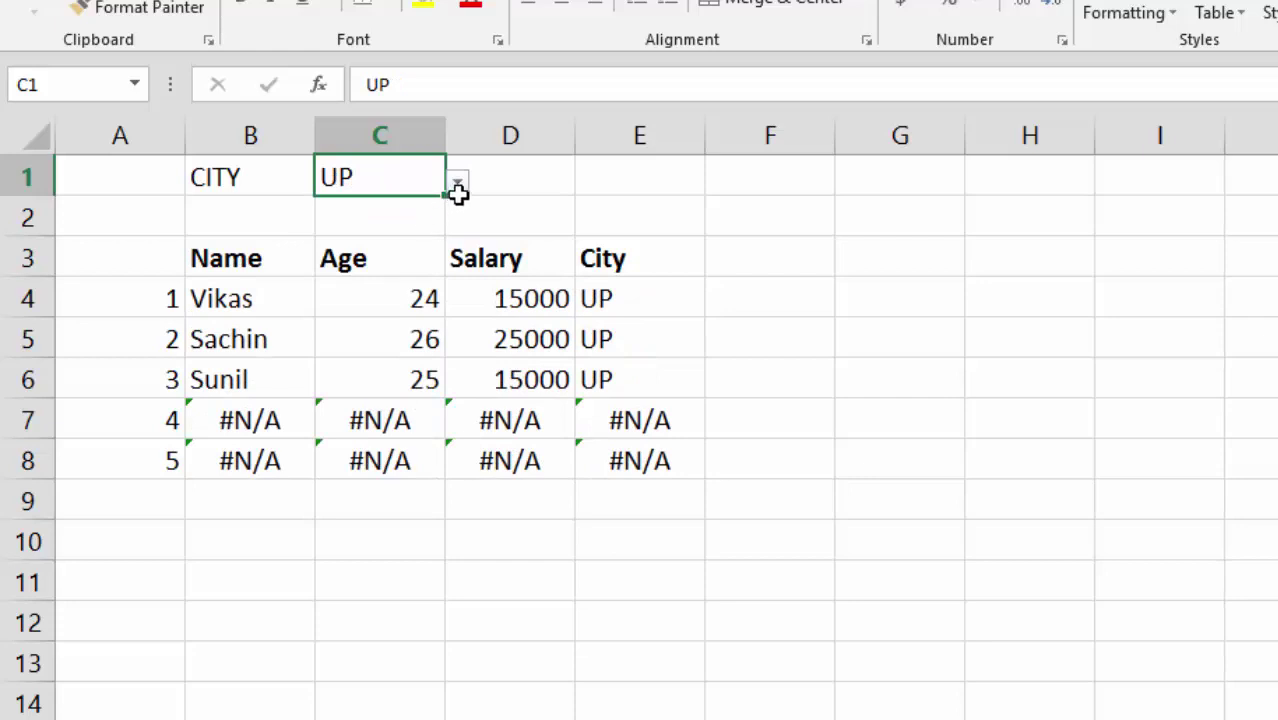
click(457, 181)
click(408, 260)
click(457, 181)
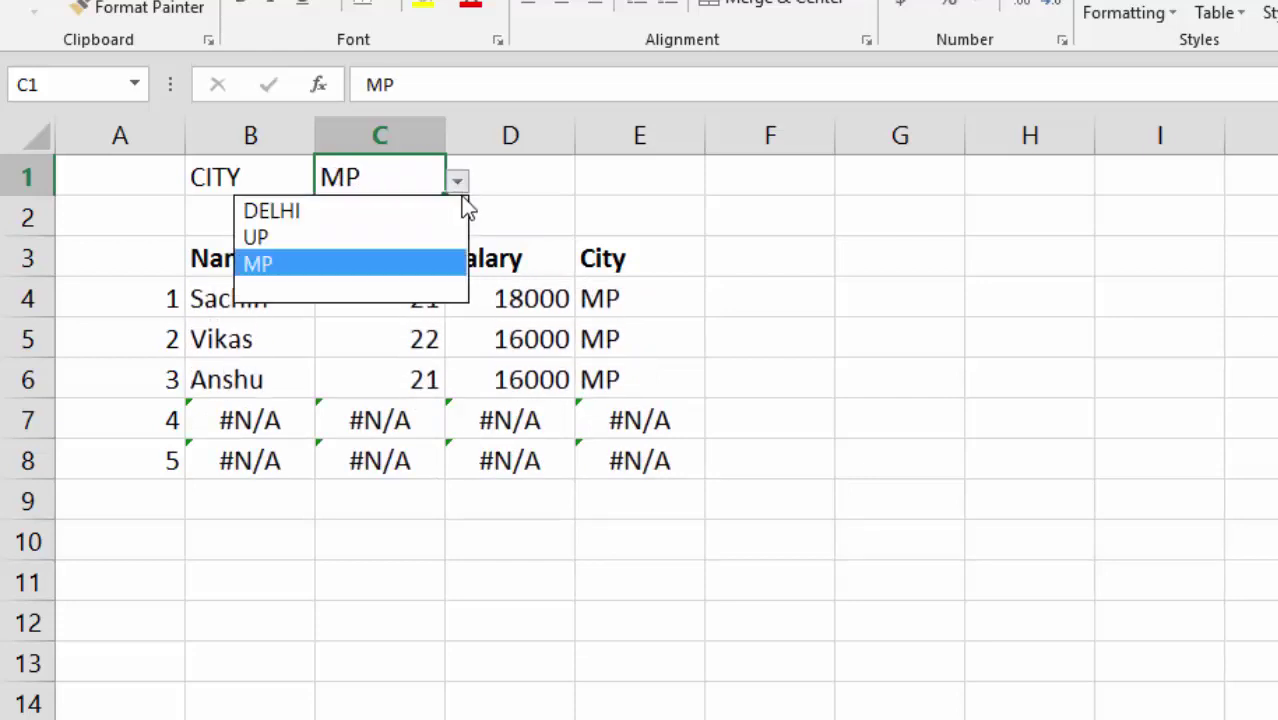
click(437, 215)
click(457, 181)
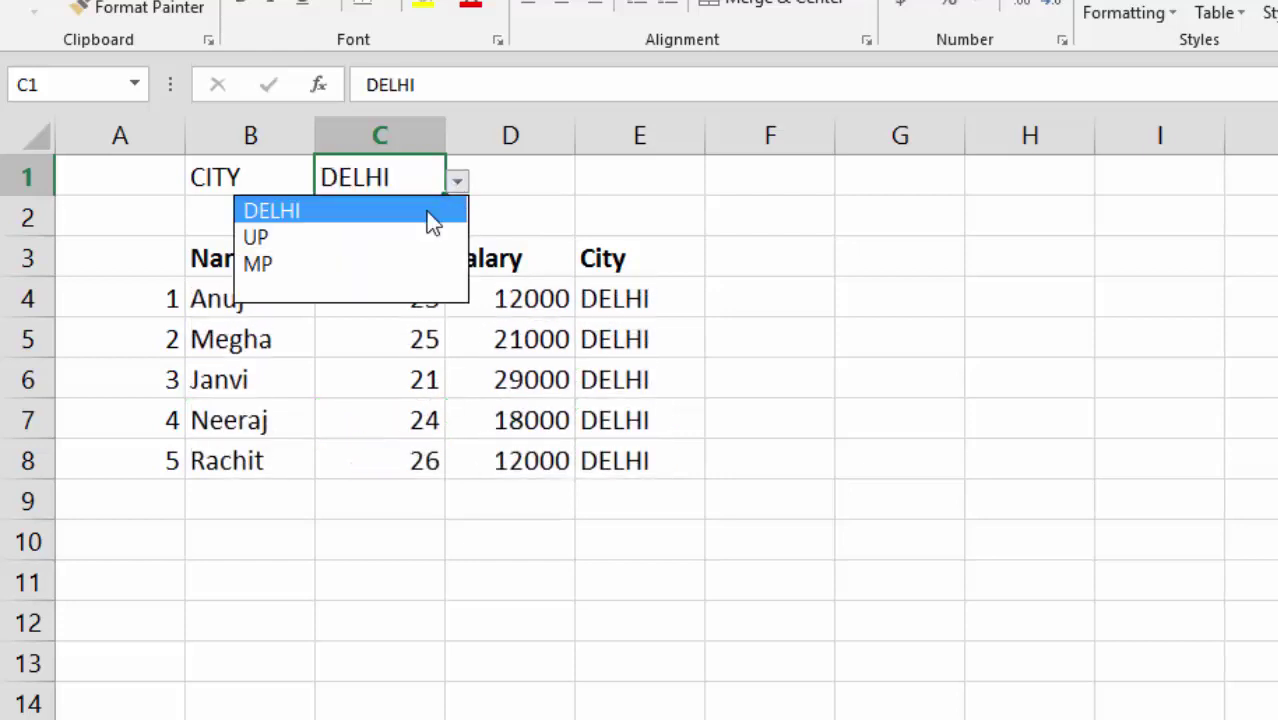
click(431, 214)
click(410, 240)
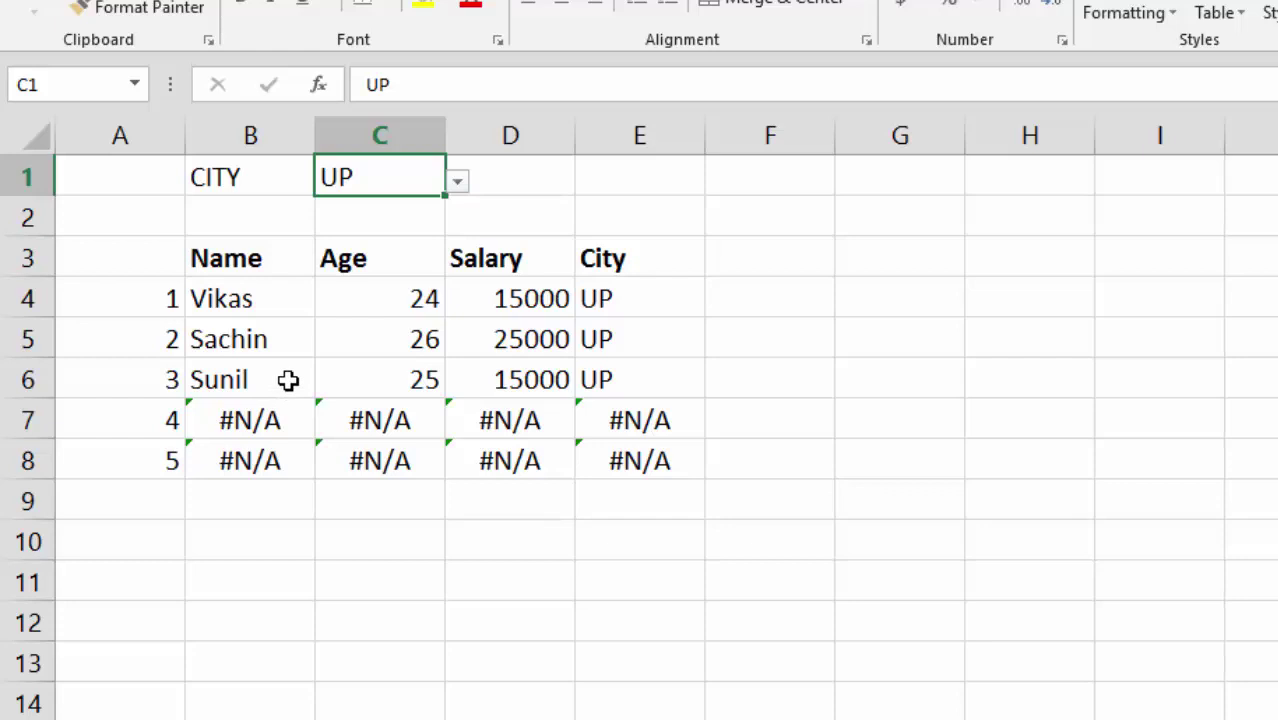
- Wrap the B4 VLOOKUP as IFERROR(...,"") so errors show blank
click(251, 308)
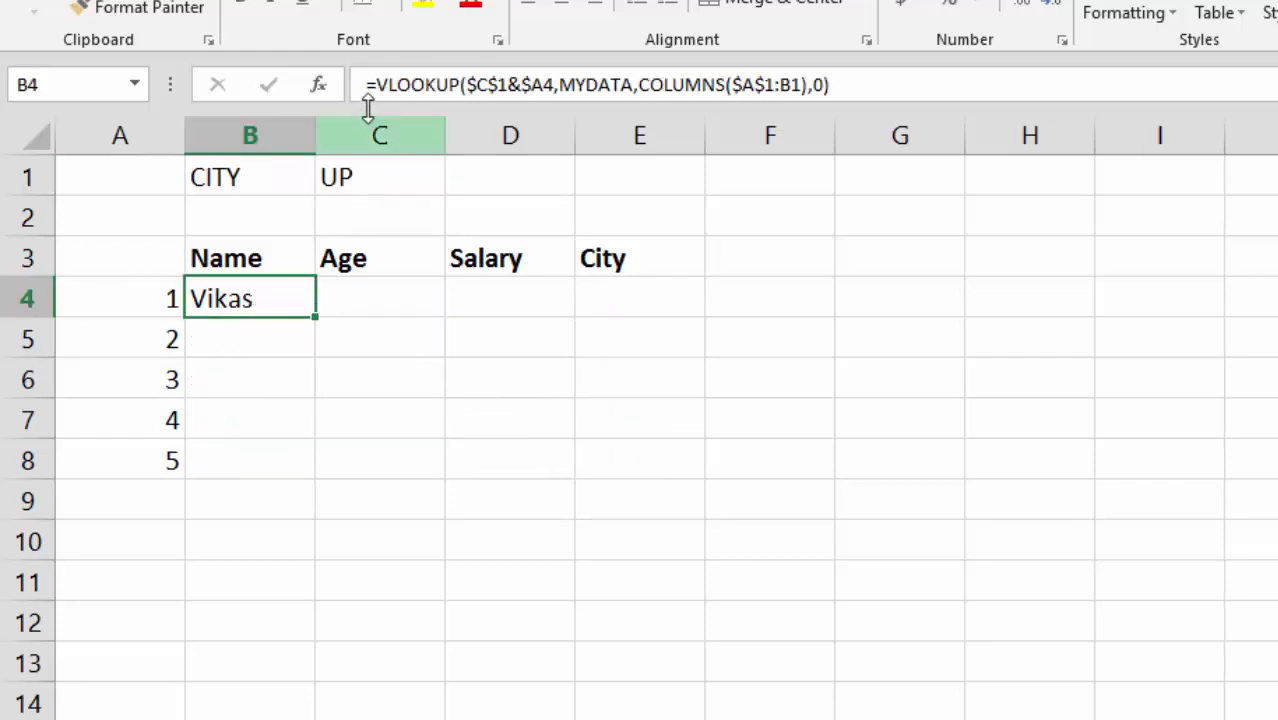
click(378, 88)
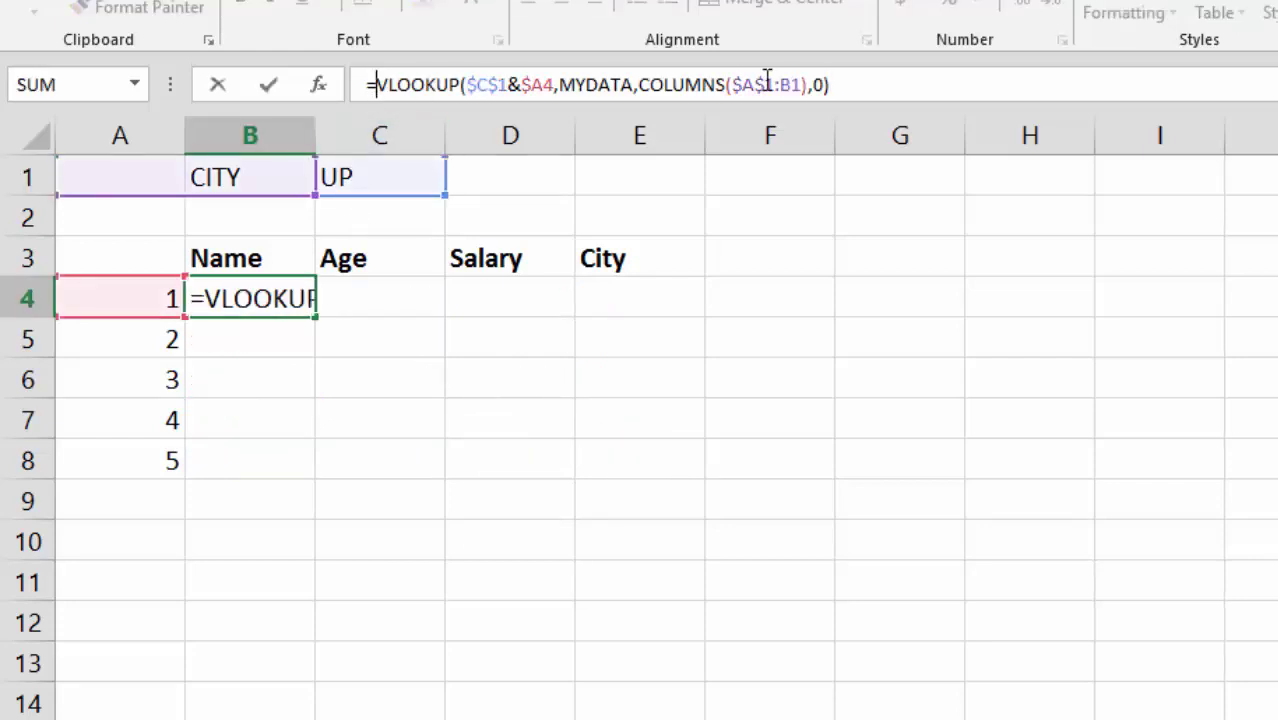
text(IFERROR()
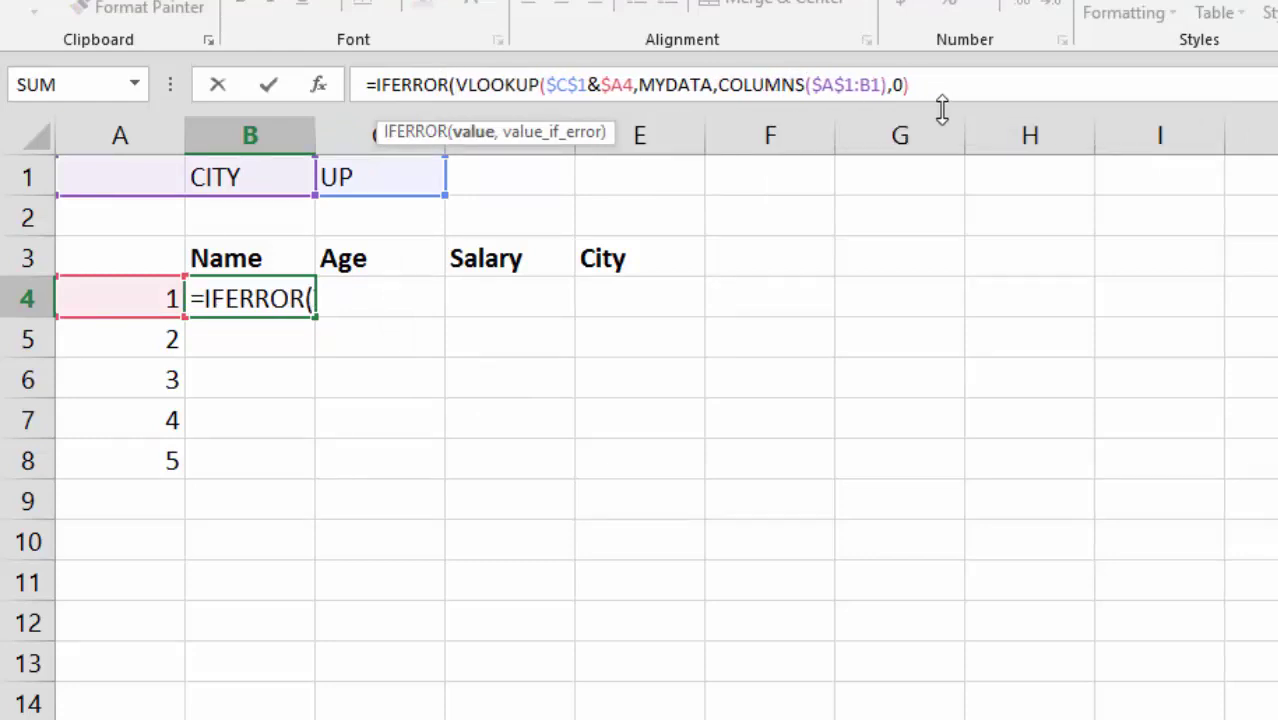
click(987, 84)
text(,)
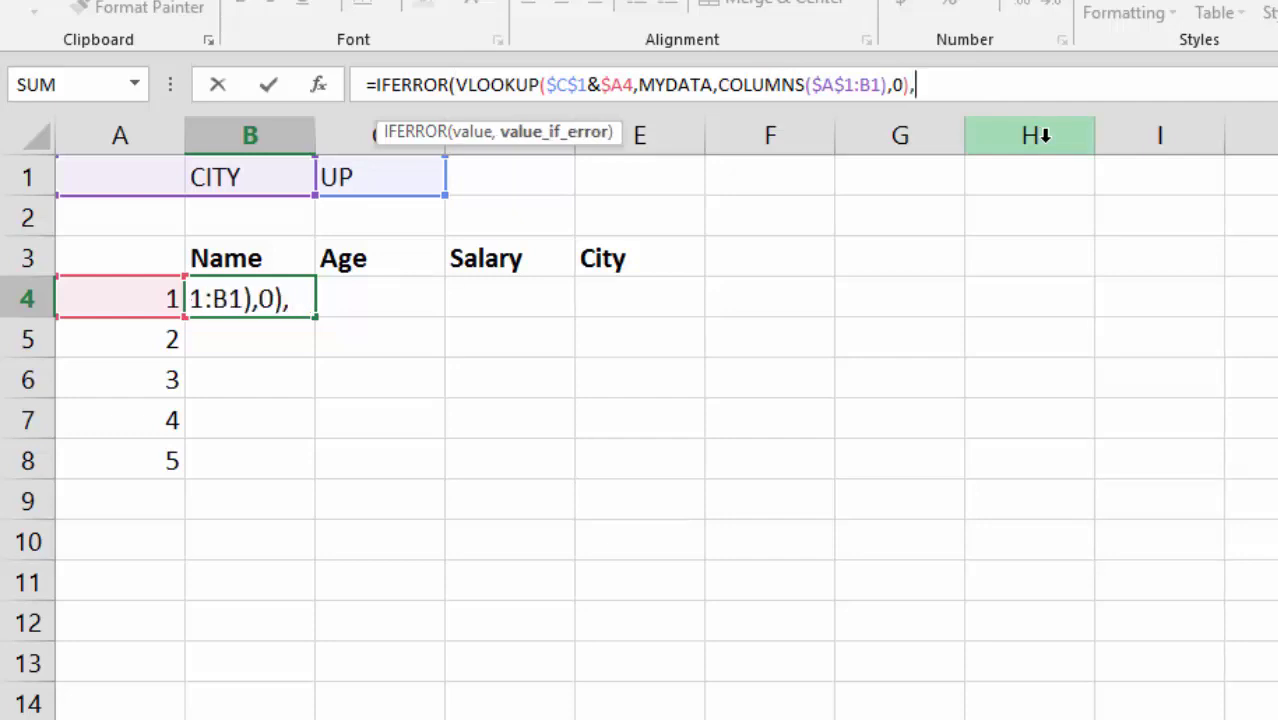
text(""))
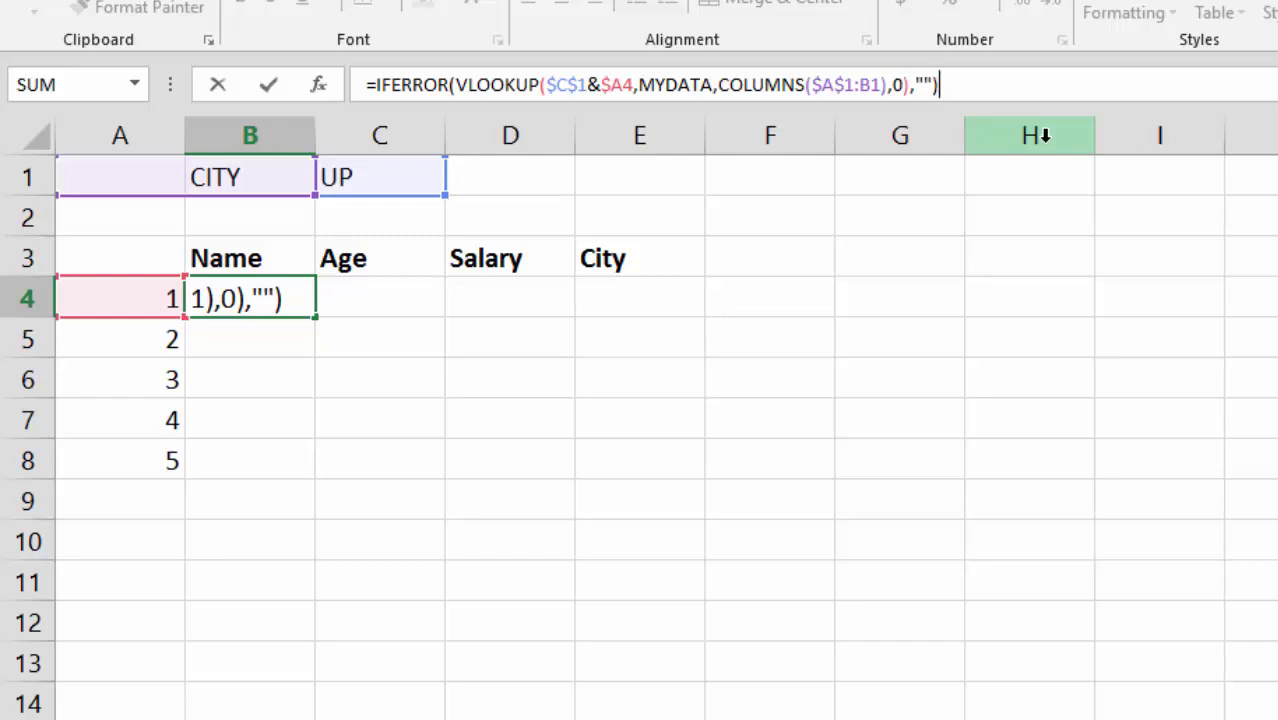
key(Return)
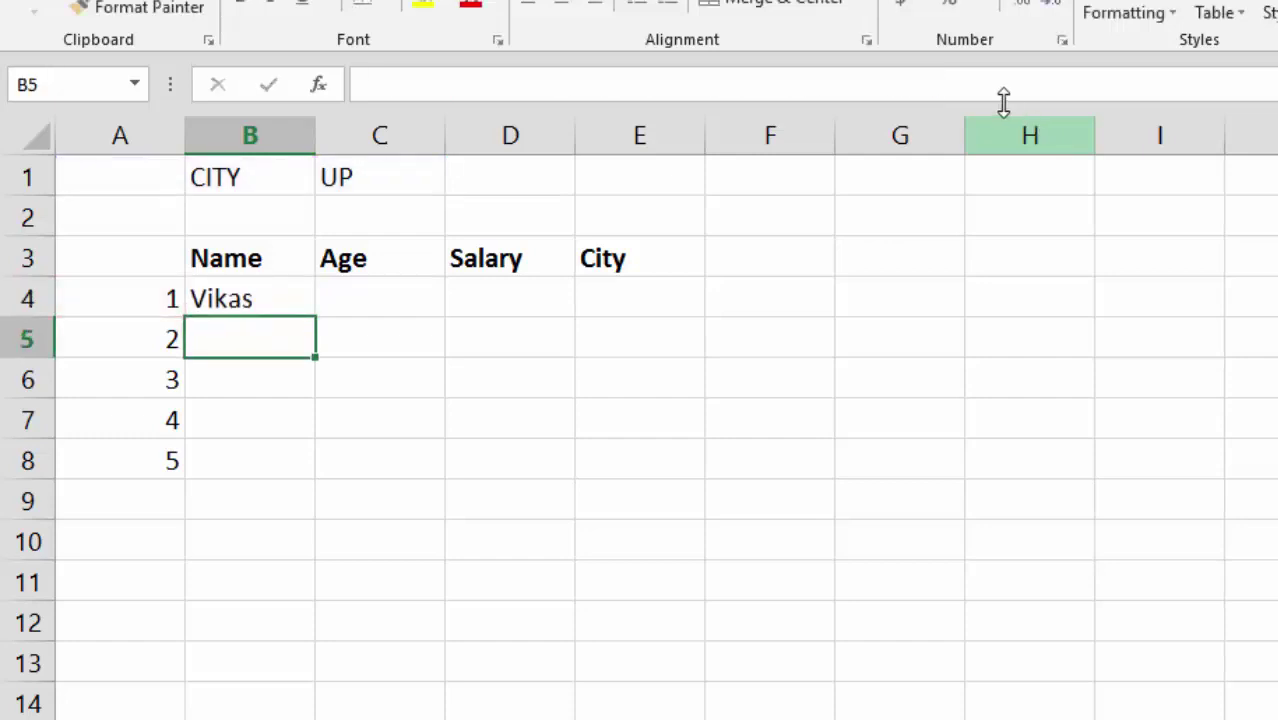
- Fill the IFERROR formula down B4:B8 and then across to E8
drag(248, 299, 266, 465)
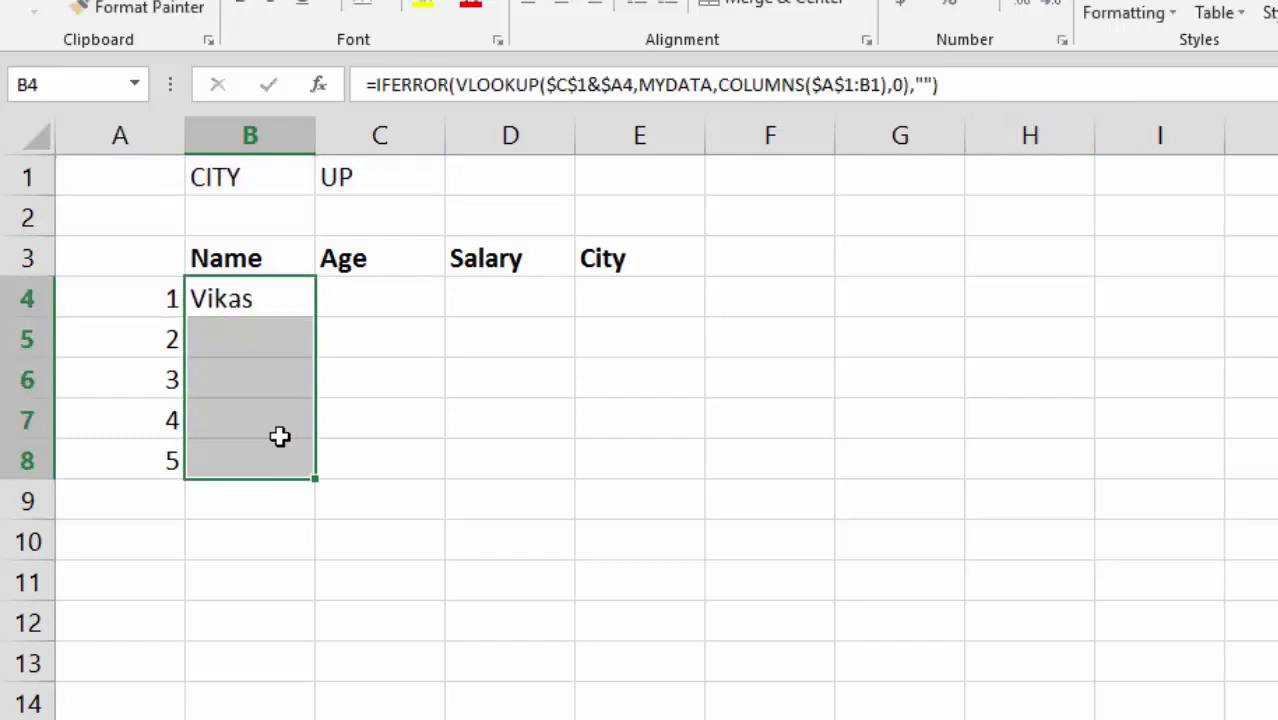
key(ctrl+d)
drag(258, 297, 618, 476)
key(ctrl+r)
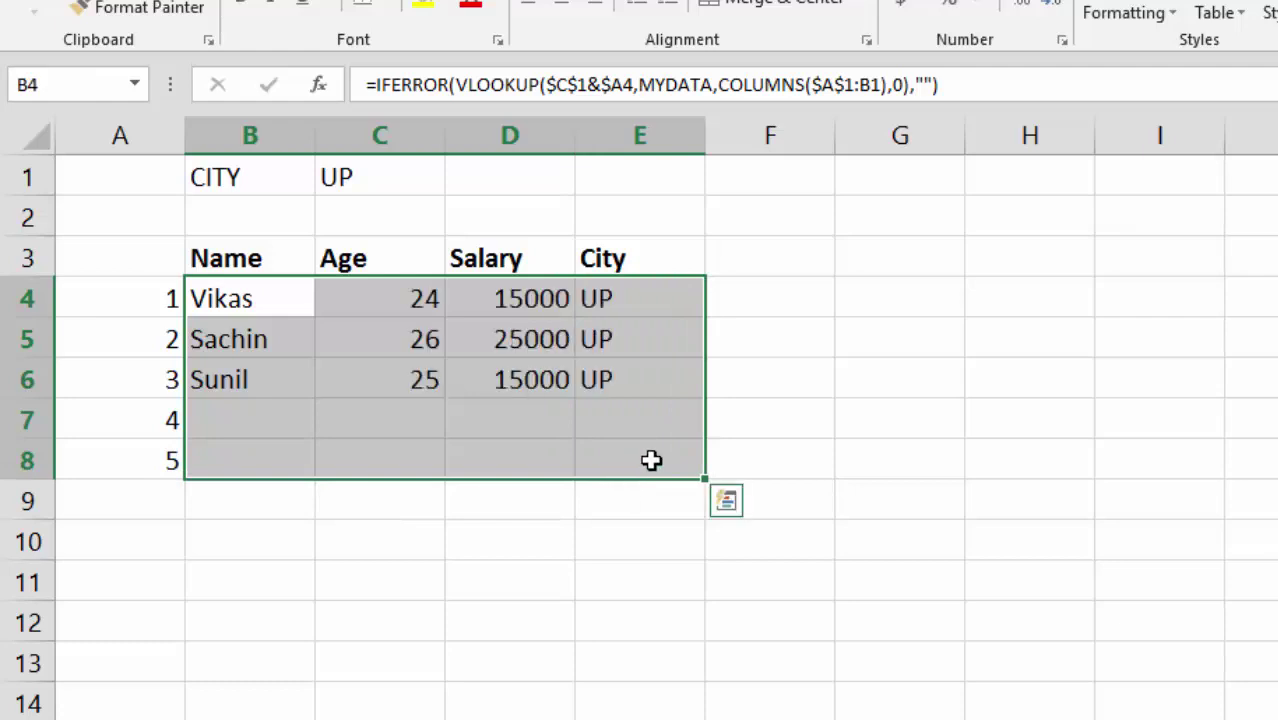
key(Right)
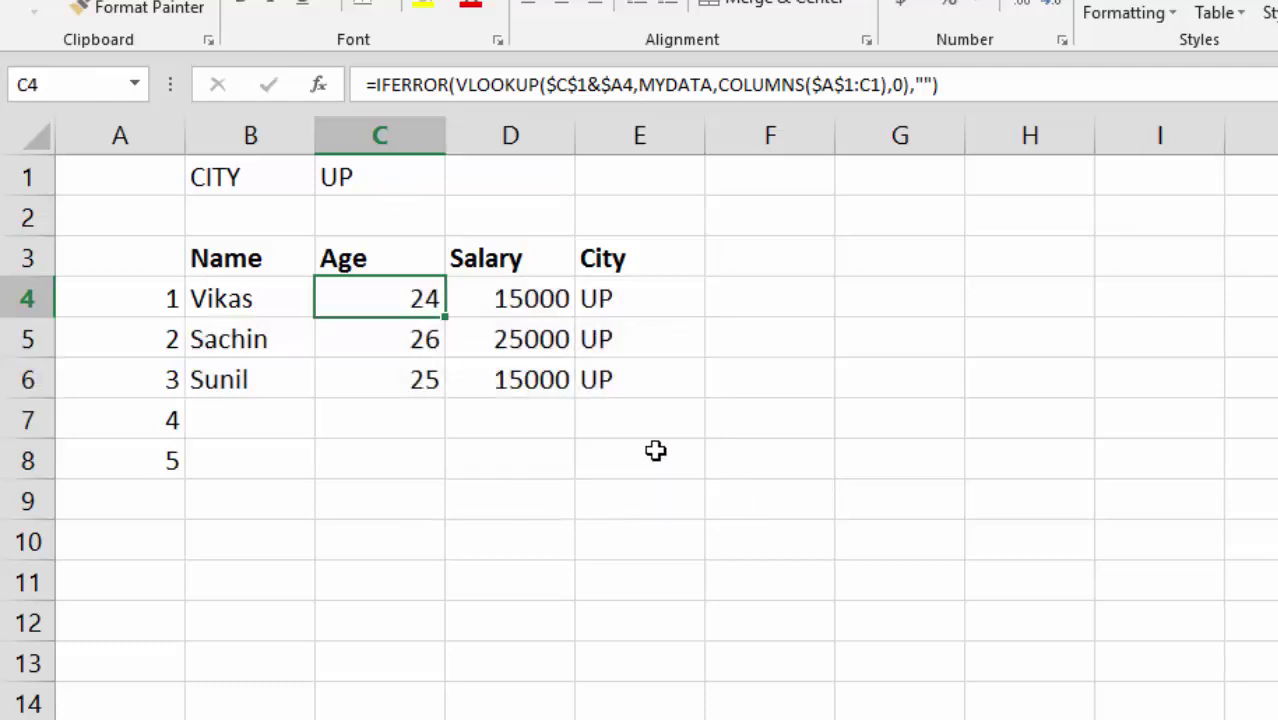
- Test the C1 drop-down with MP and DELHI, ending on UP
click(428, 176)
click(456, 180)
click(391, 261)
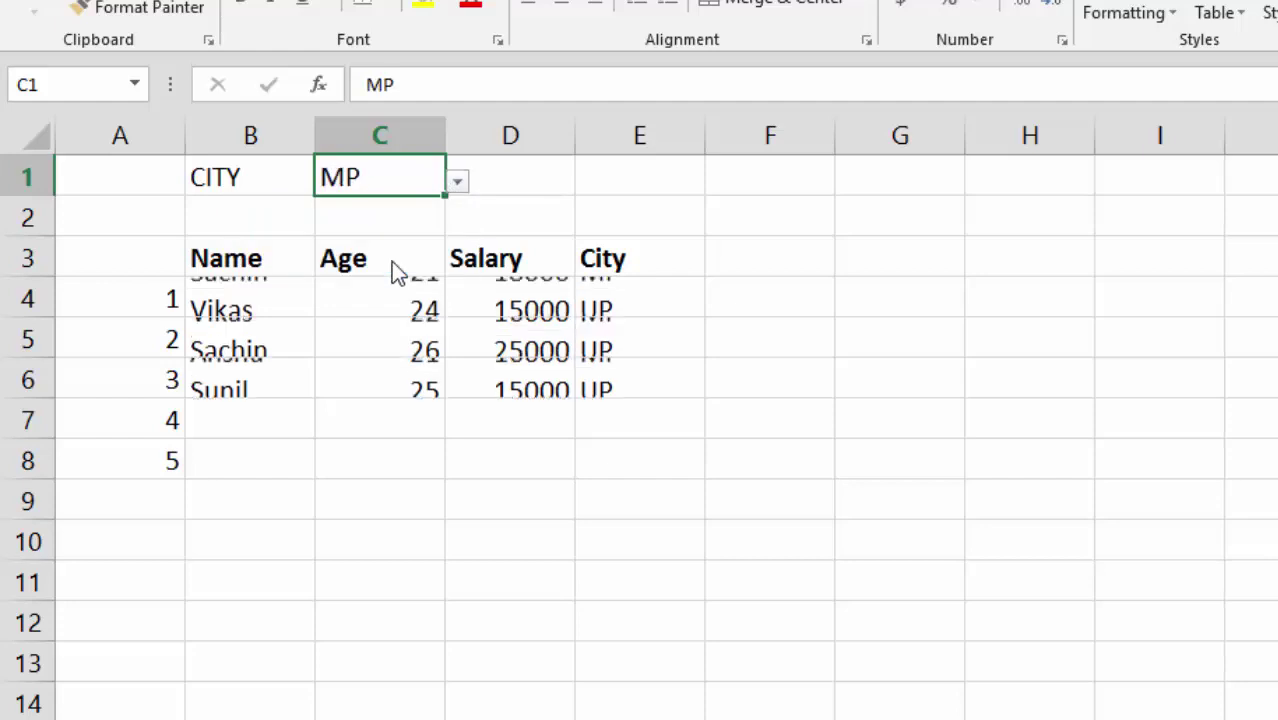
click(457, 182)
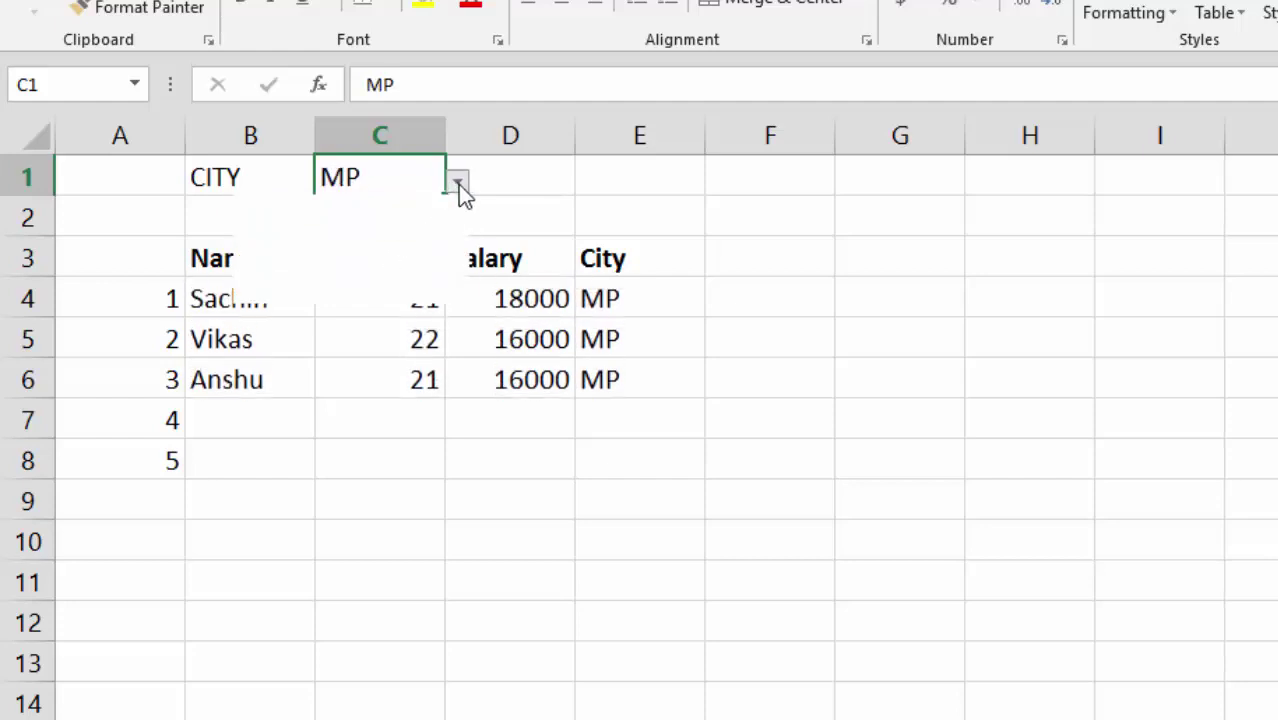
click(420, 211)
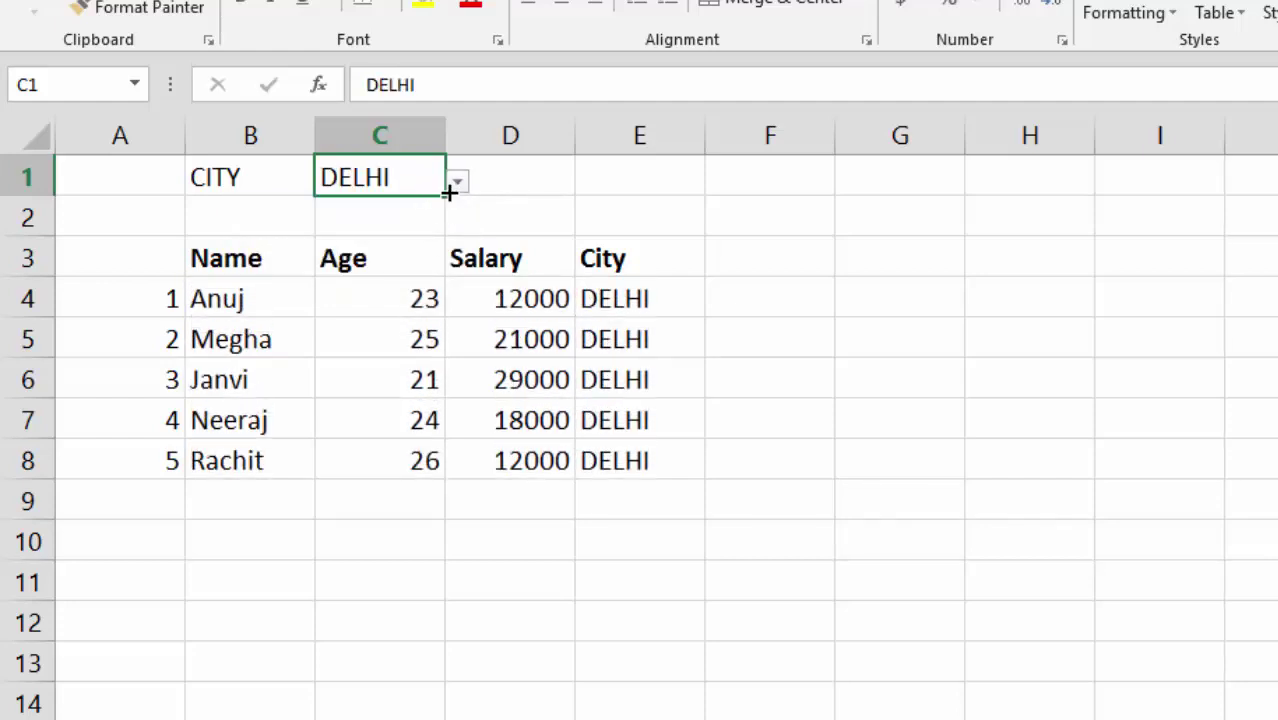
click(456, 182)
click(410, 230)
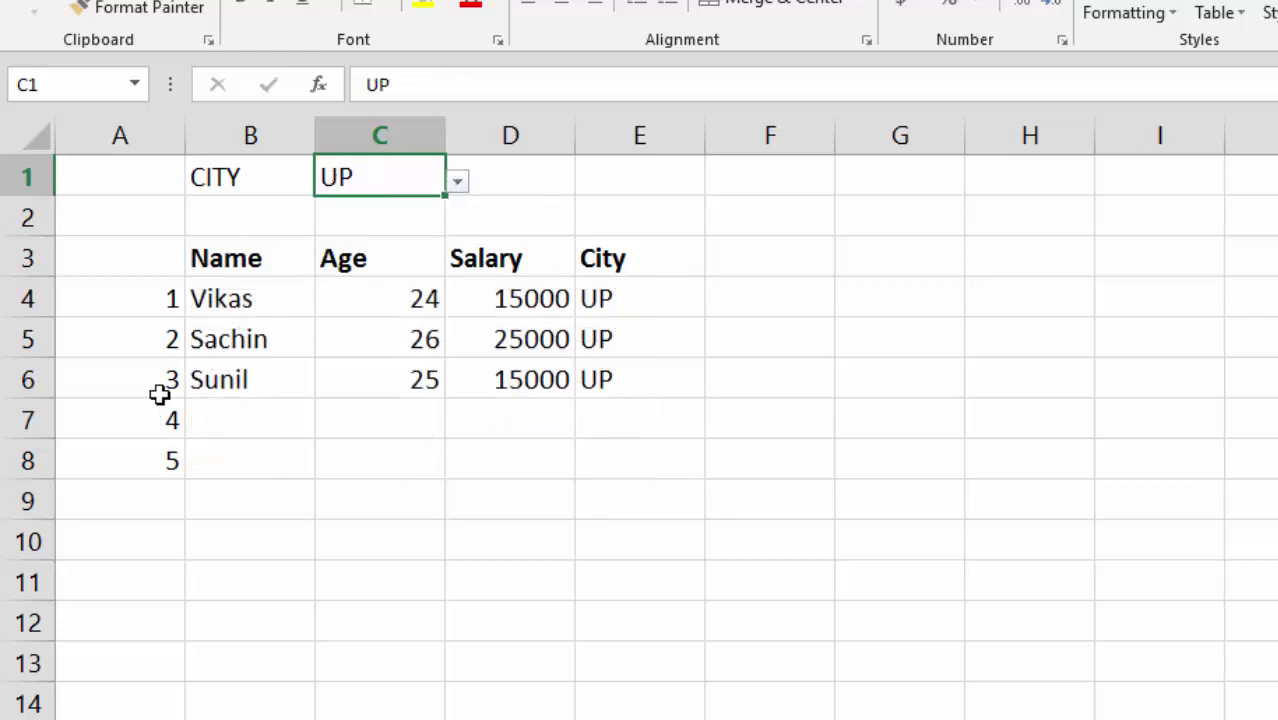
- On Sheet1, review the source table, selecting the serial numbers, the DELHI city cell and the Salary header
drag(137, 303, 84, 634)
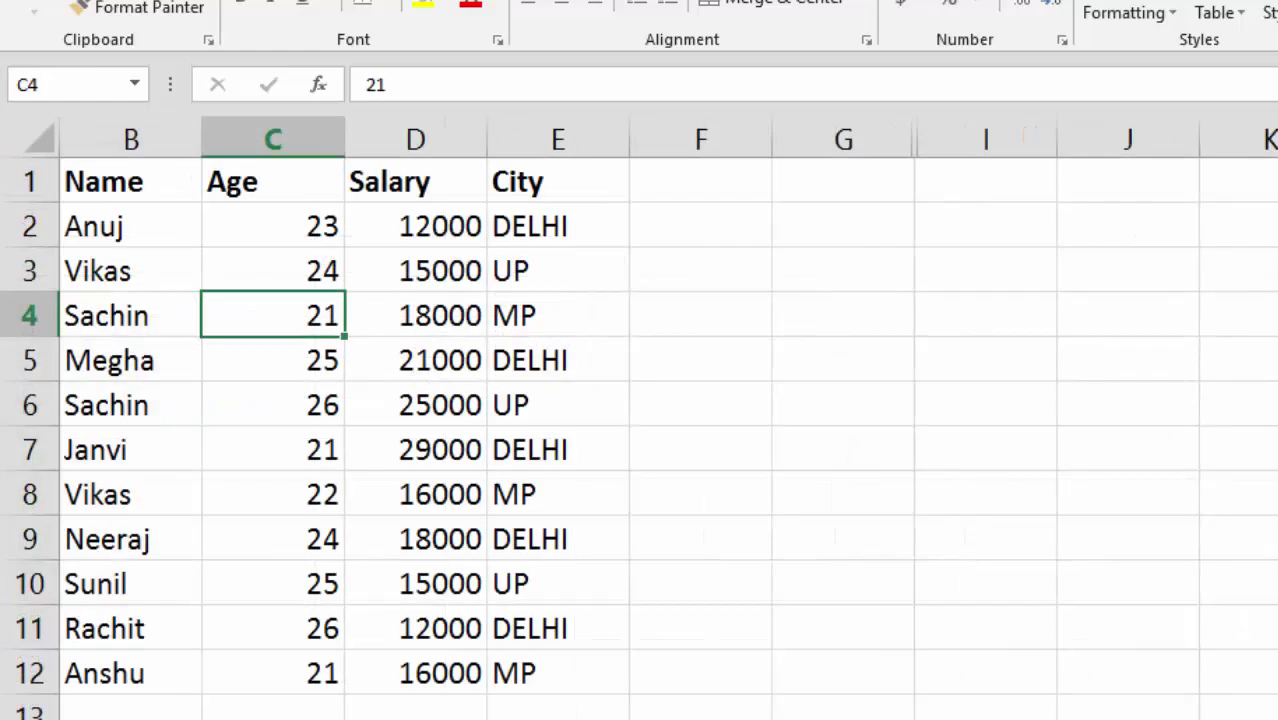
click(524, 205)
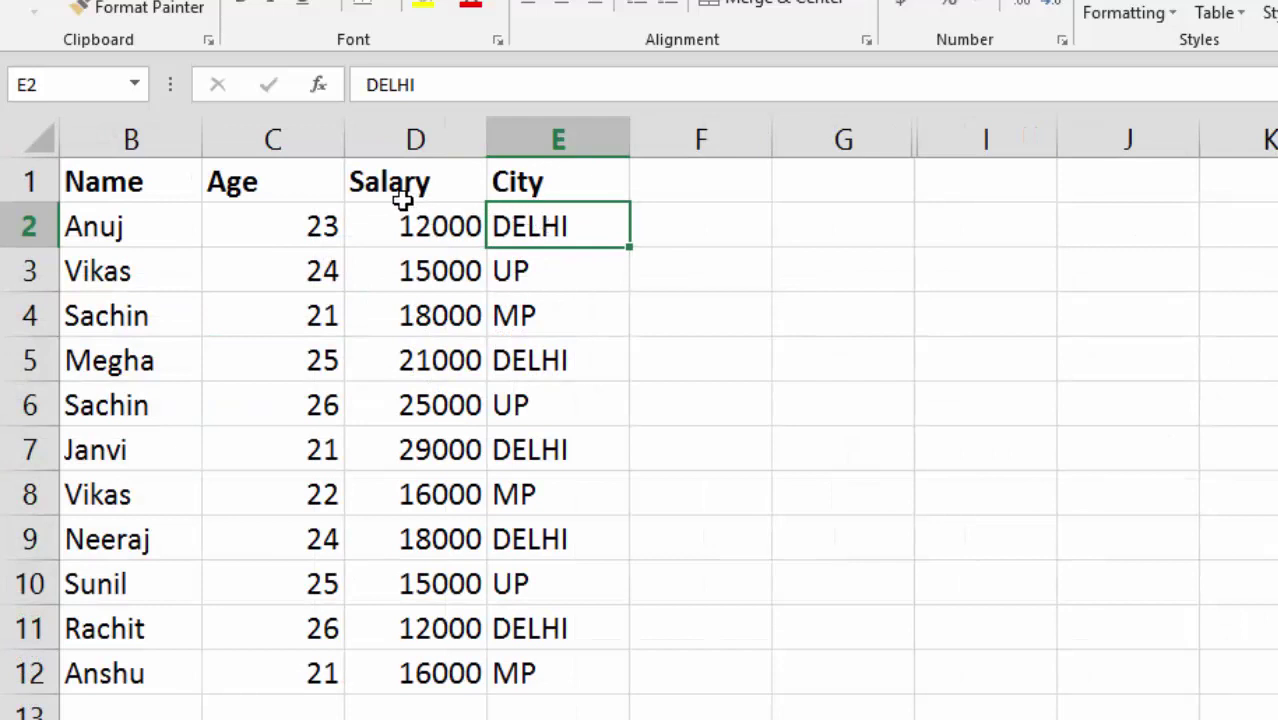
click(402, 198)
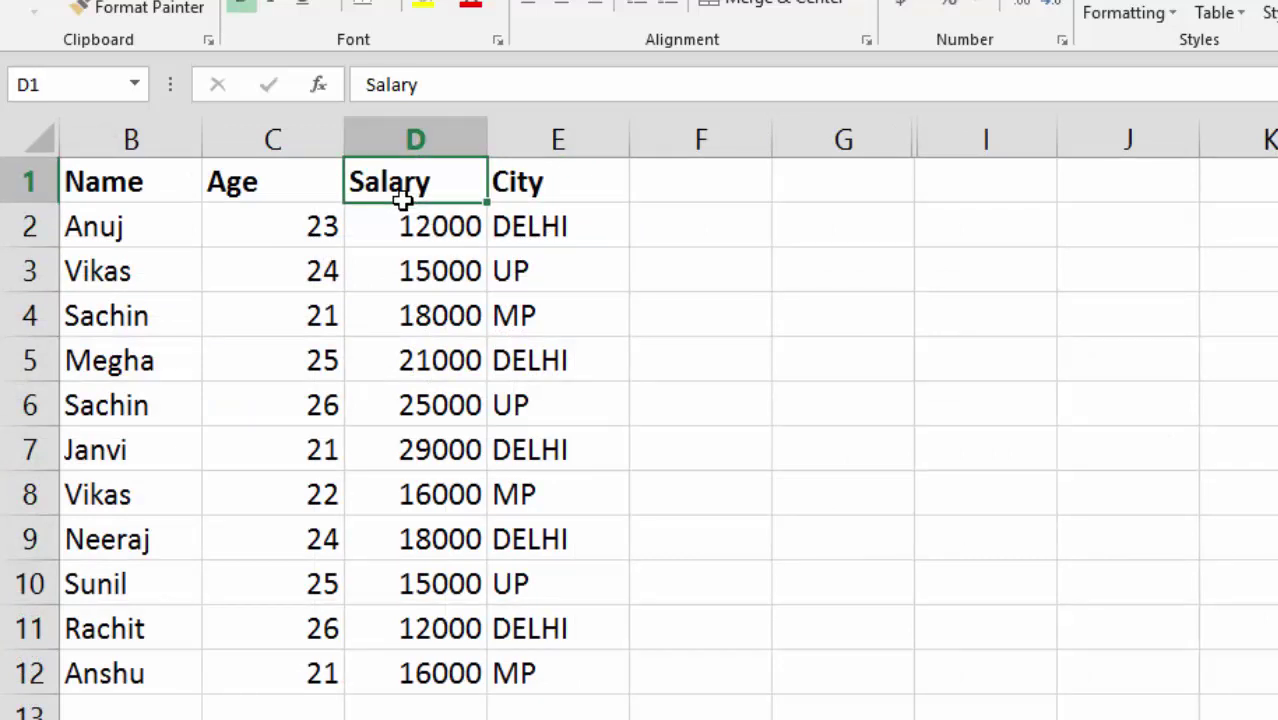